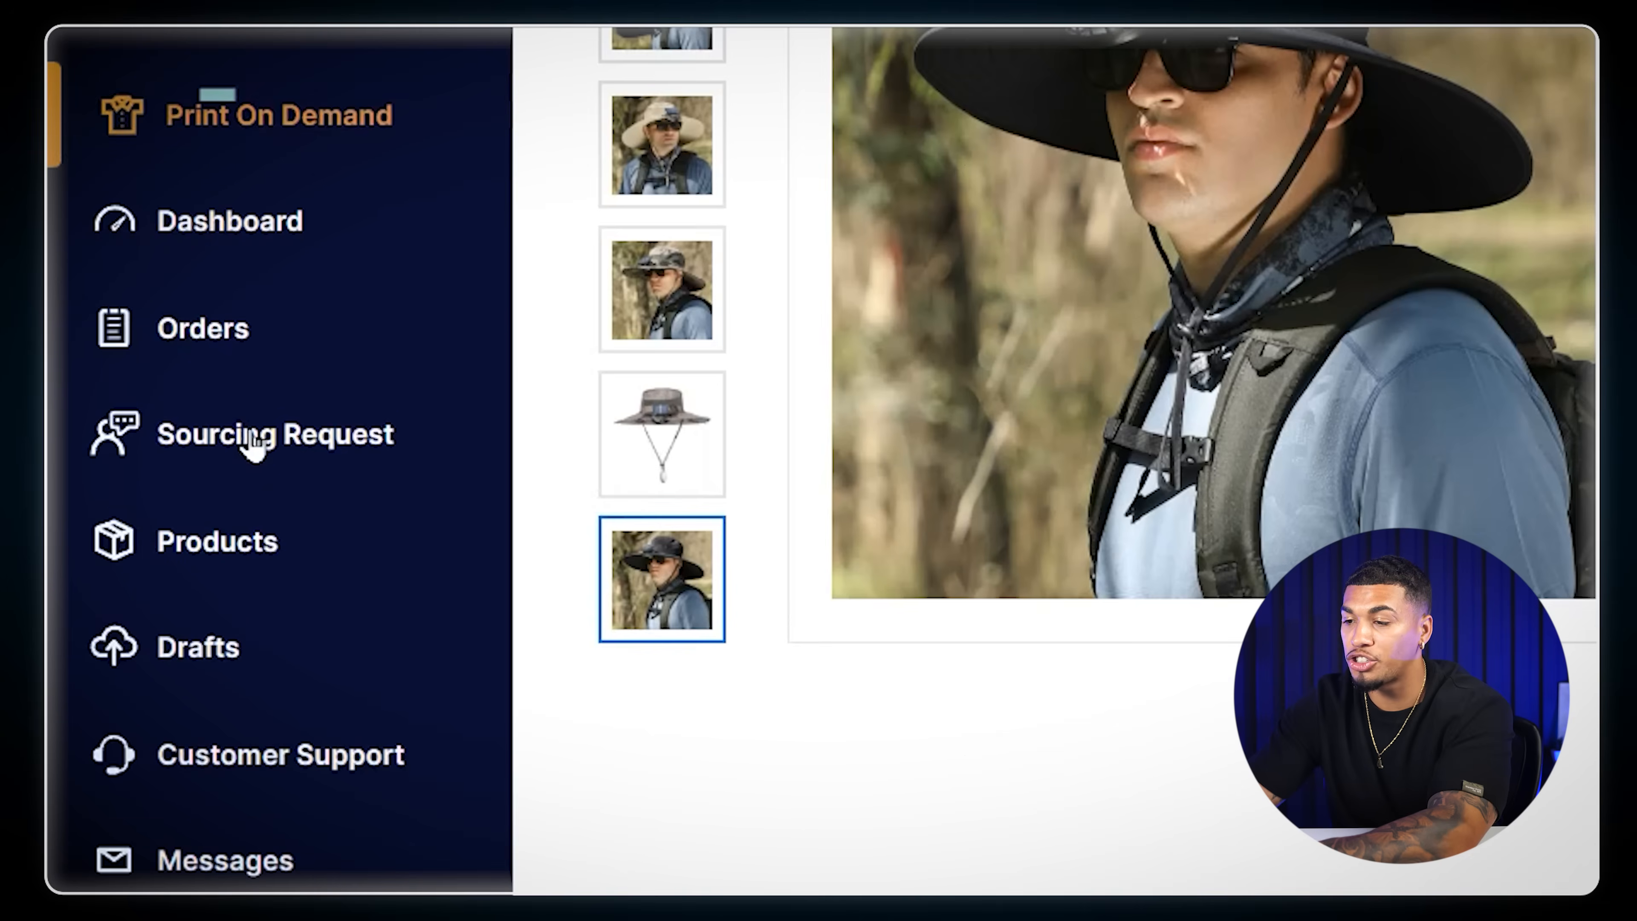
# - Import the Wide Brim Fan Hat from the drafts list into the store
pyautogui.click(201, 667)
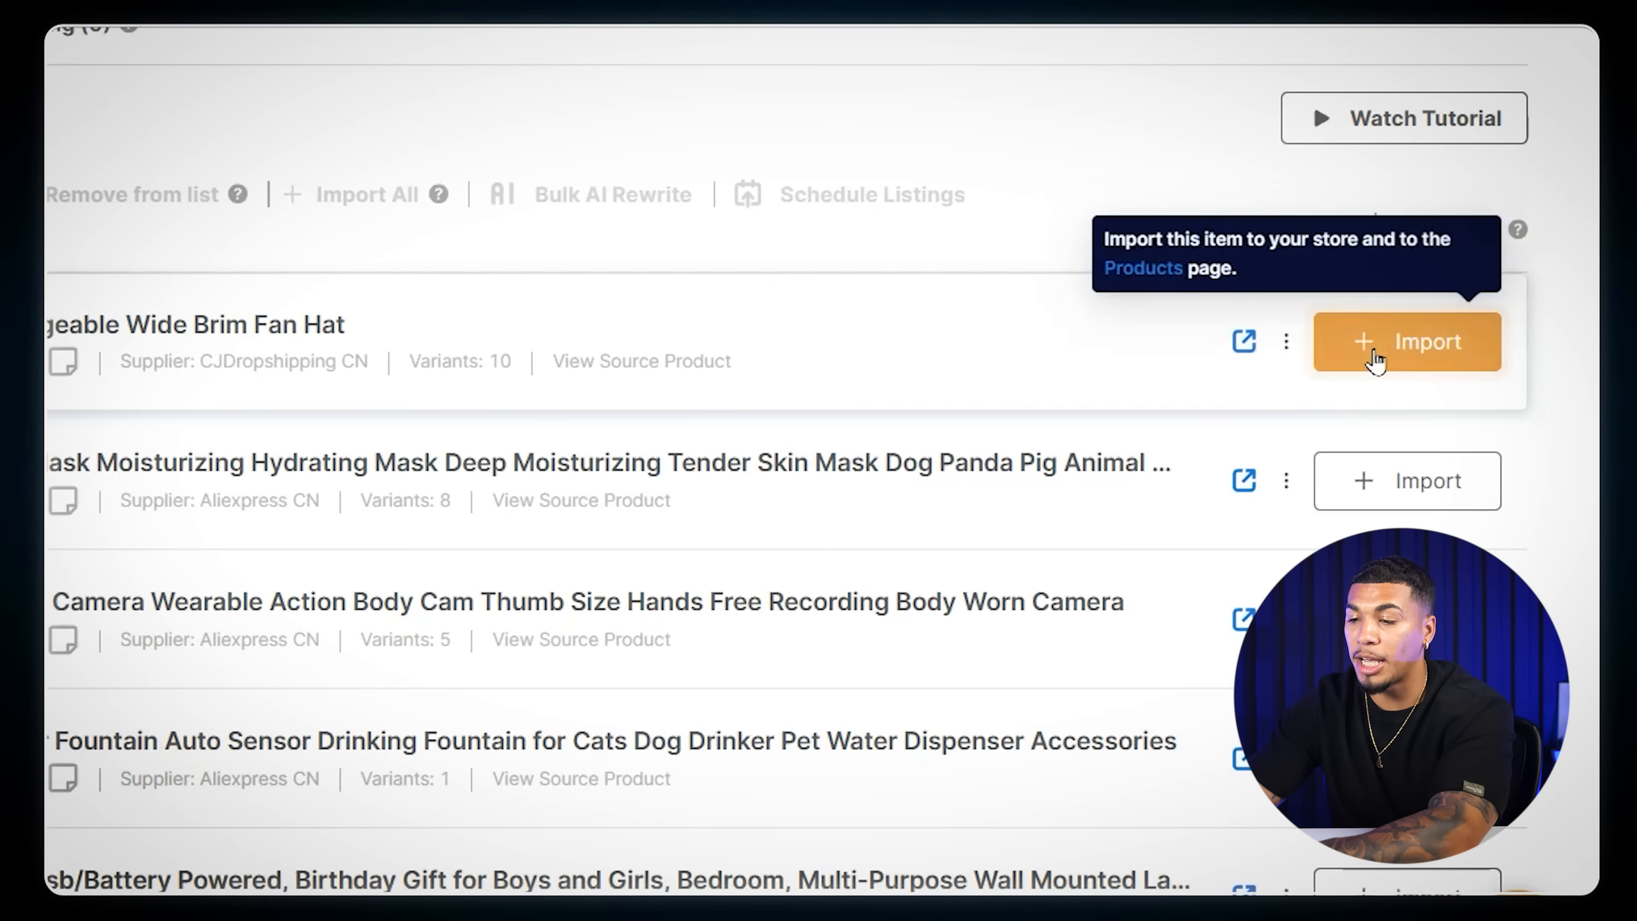
pyautogui.click(1374, 352)
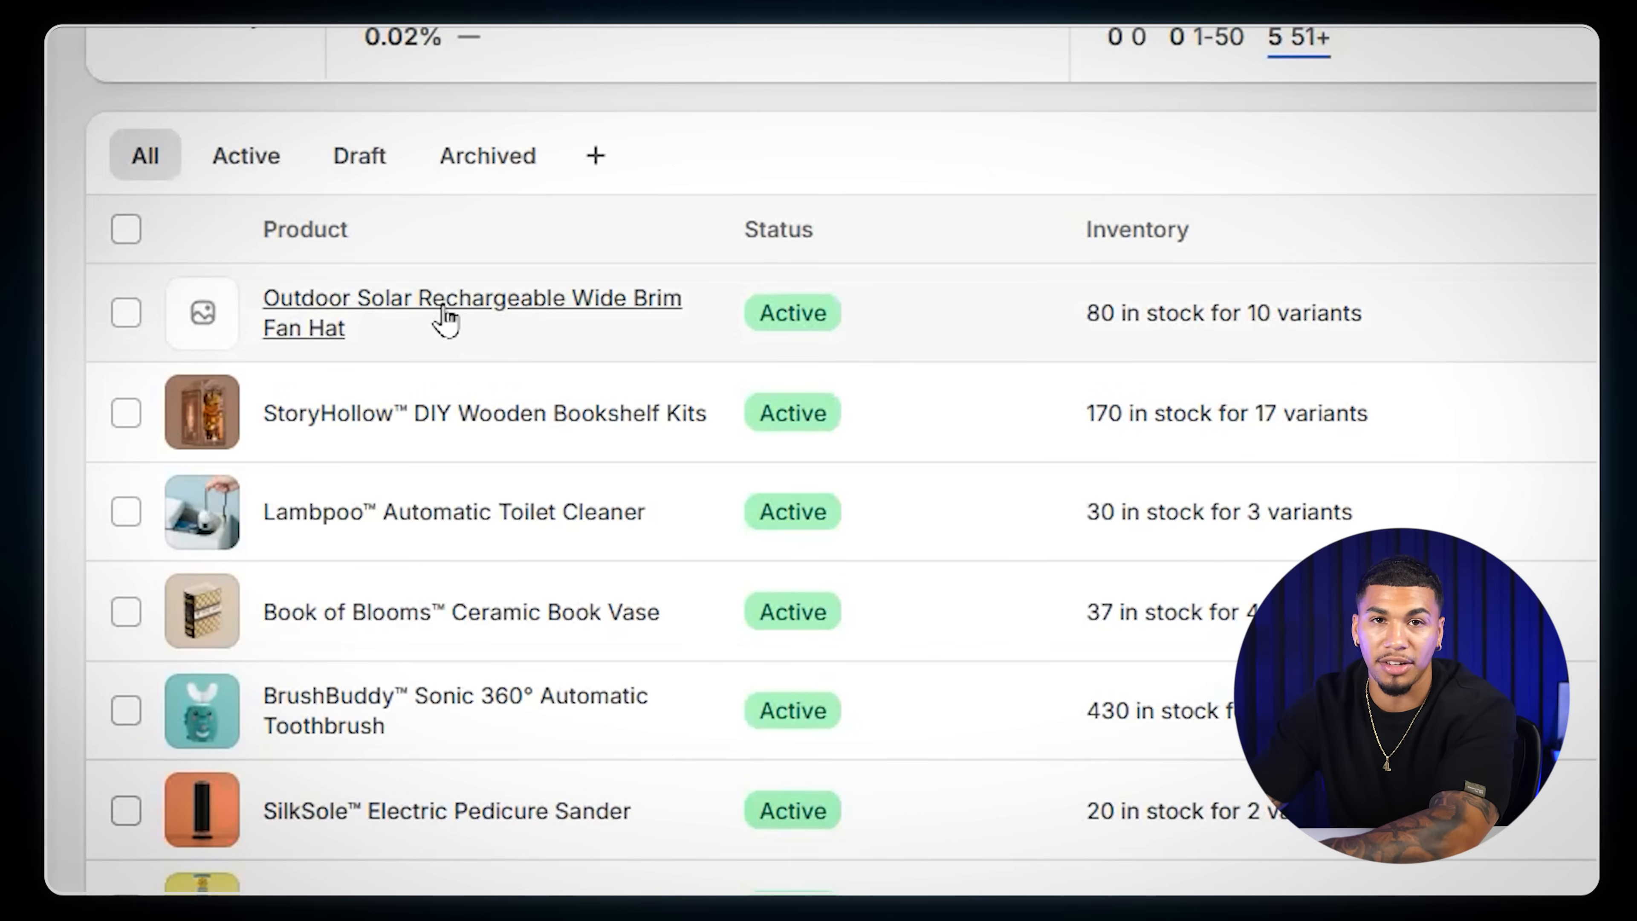
# - Open the imported Outdoor Solar Rechargeable Wide Brim Fan Hat in the Shopify admin and review its description, media and variants
pyautogui.click(444, 313)
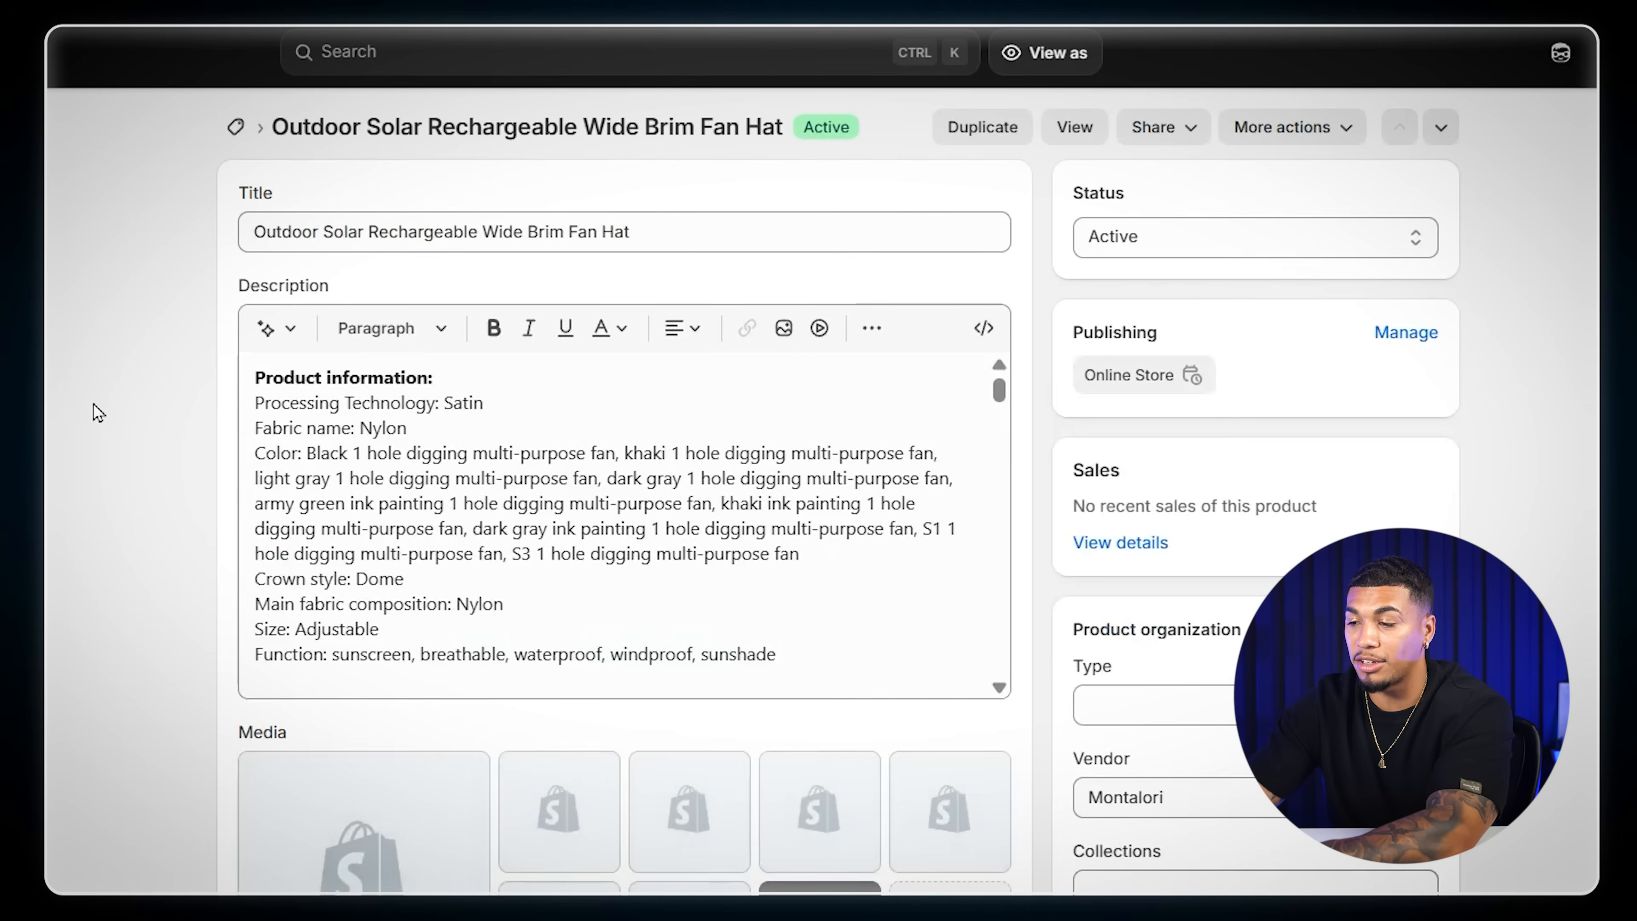
pyautogui.scroll(-5, 98, 412)
pyautogui.scroll(-5, 98, 410)
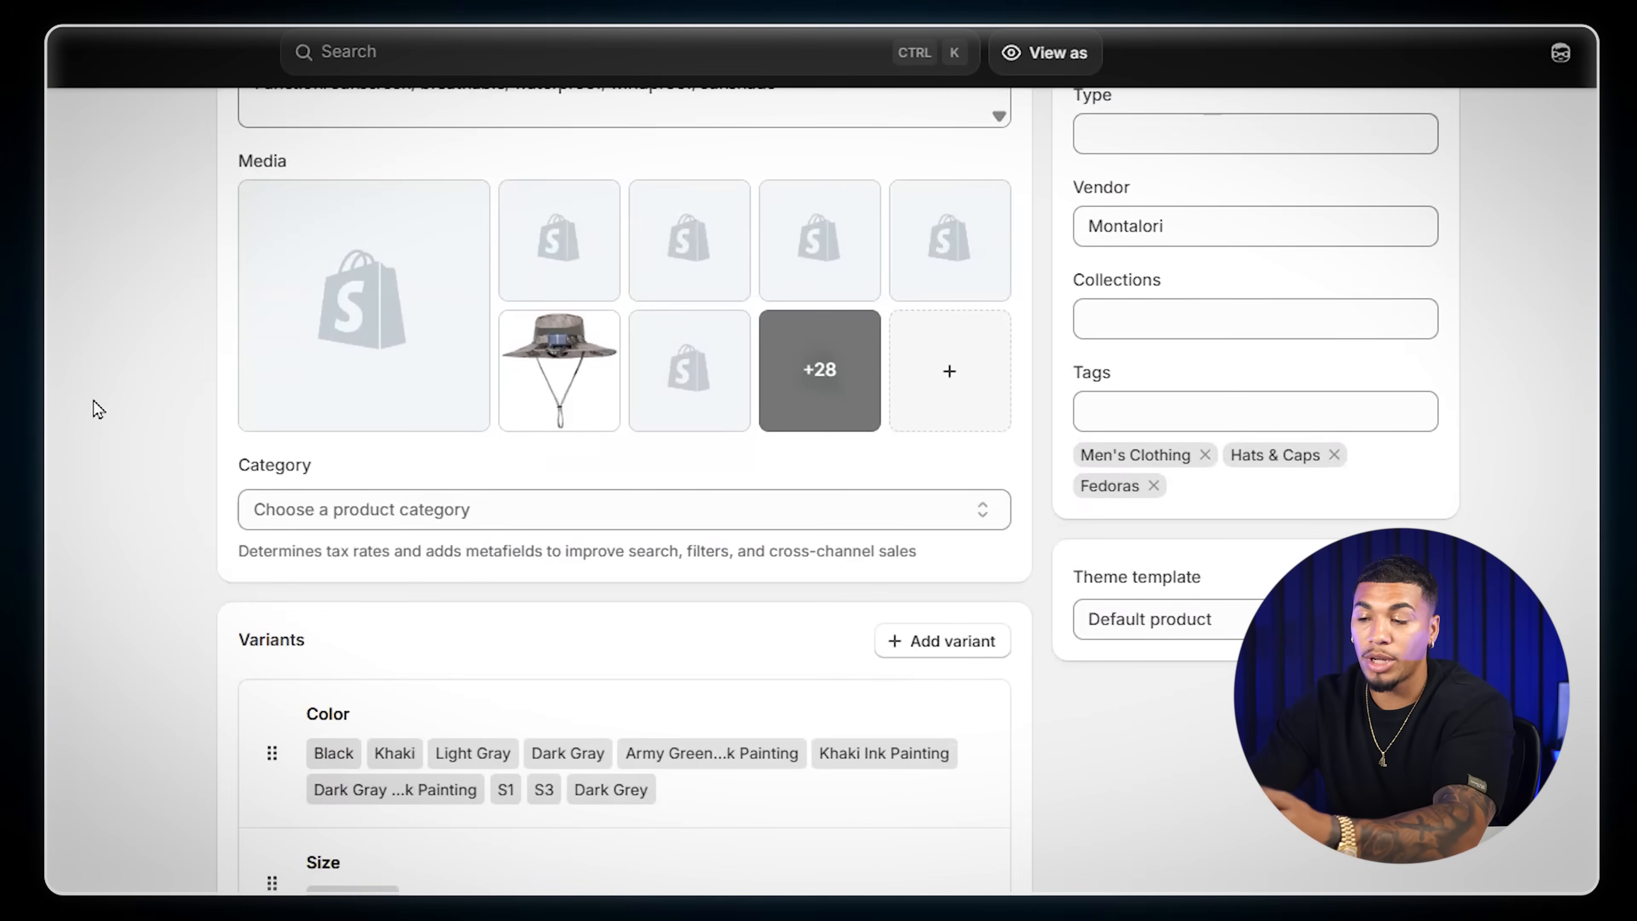
pyautogui.scroll(-3, 96, 410)
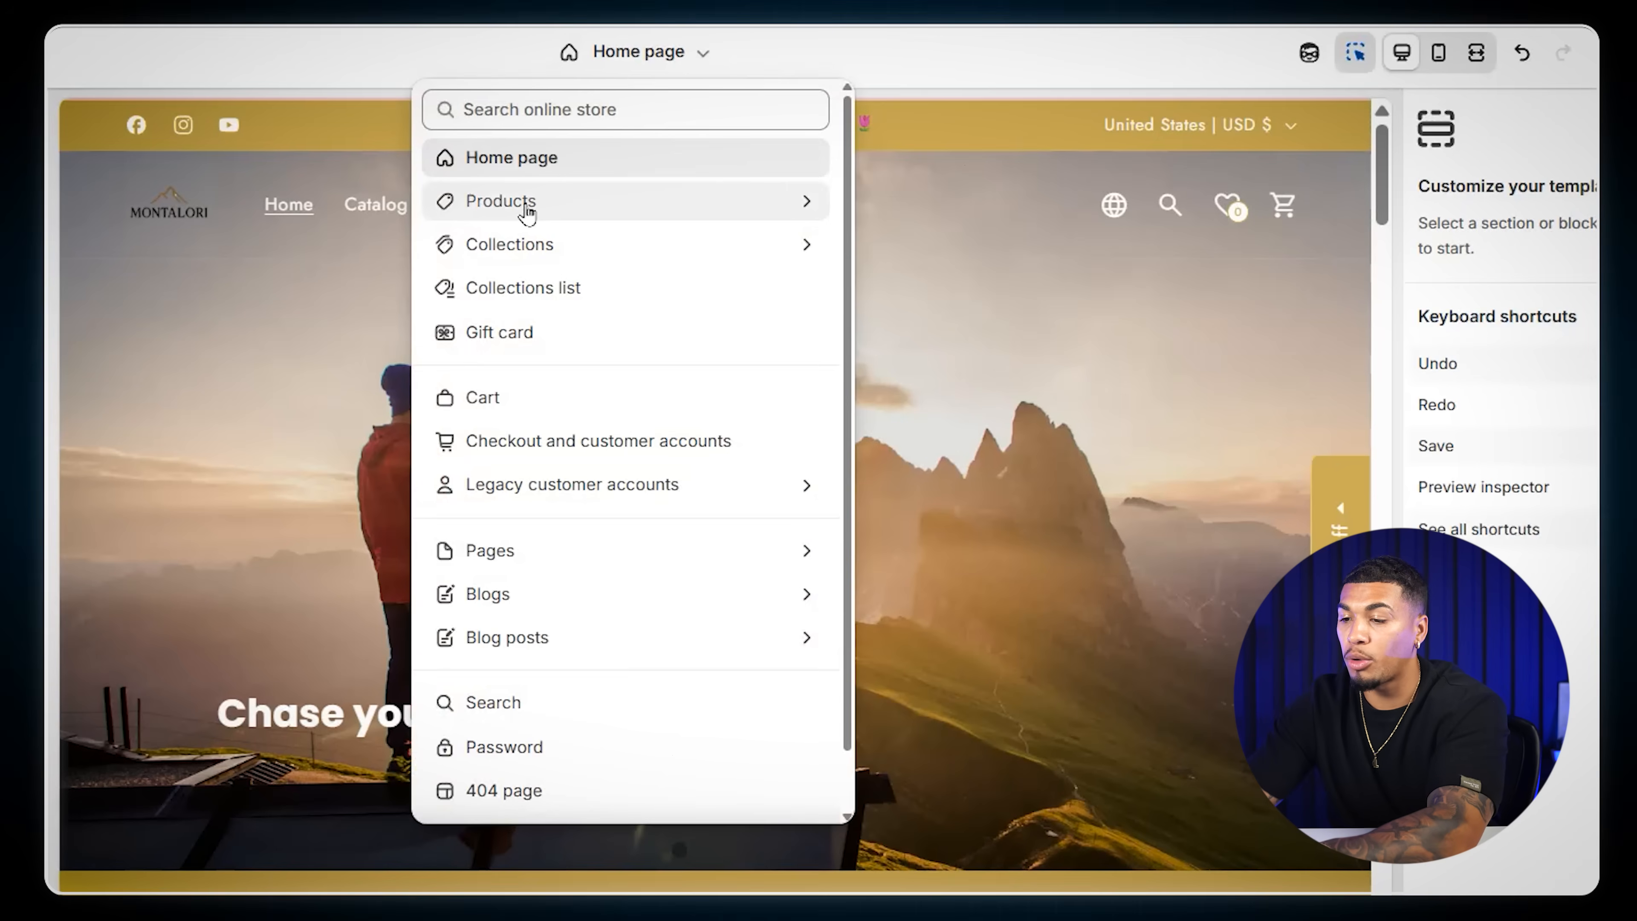
# - Create a product template named Solar Outdoor Hat based on Default product in the theme editor
pyautogui.click(513, 205)
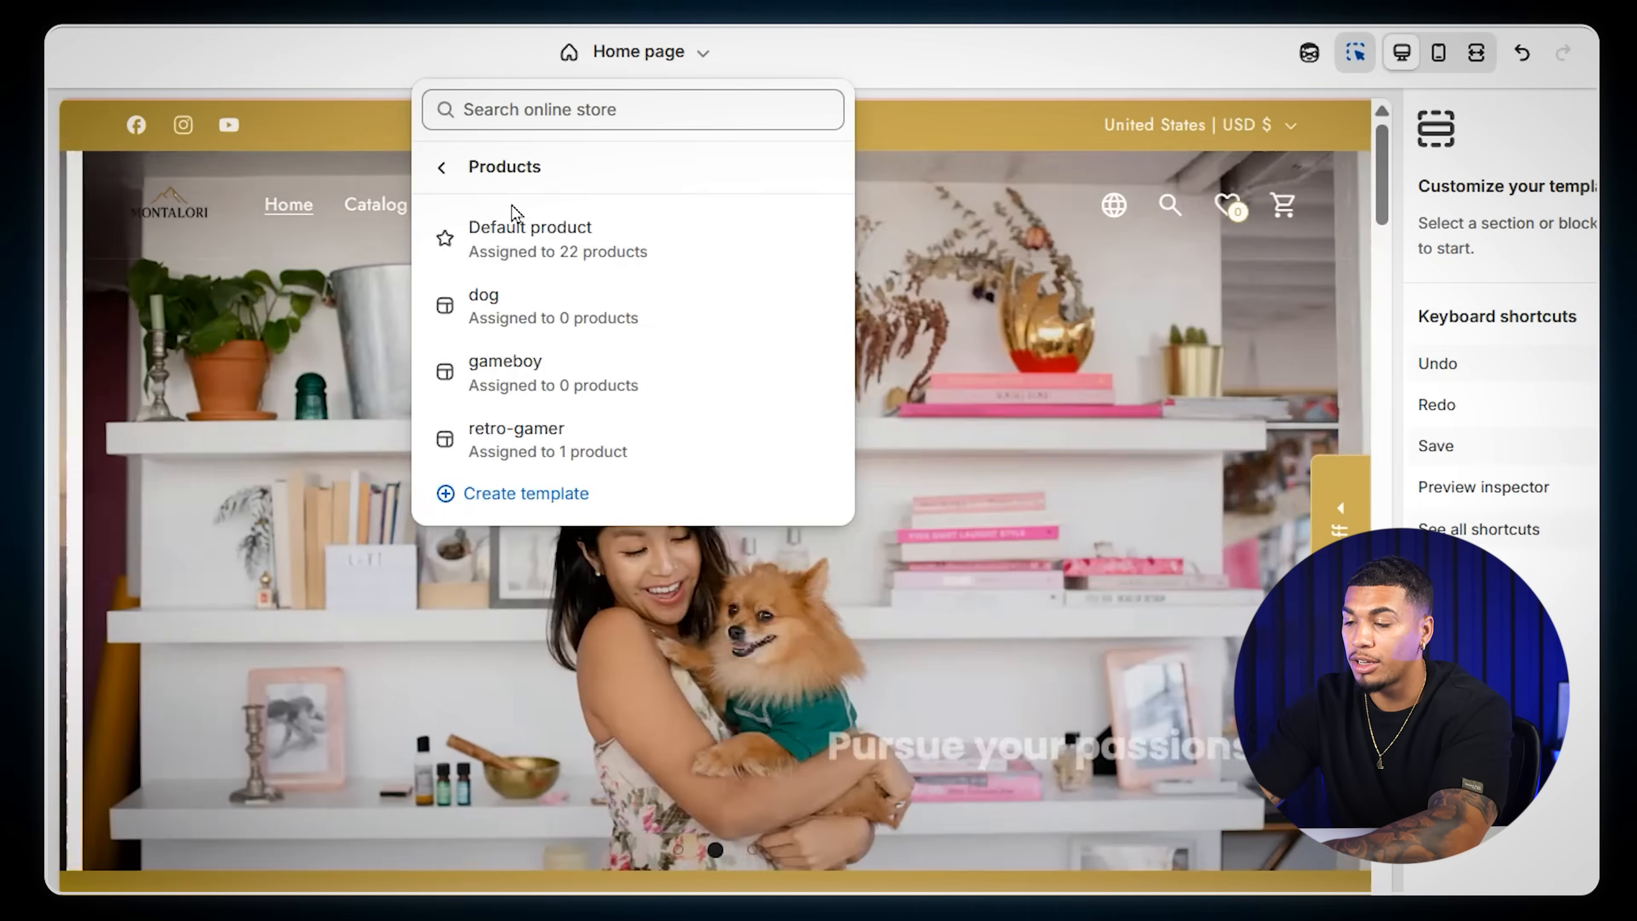
pyautogui.click(509, 503)
pyautogui.click(479, 501)
pyautogui.write('Solar ')
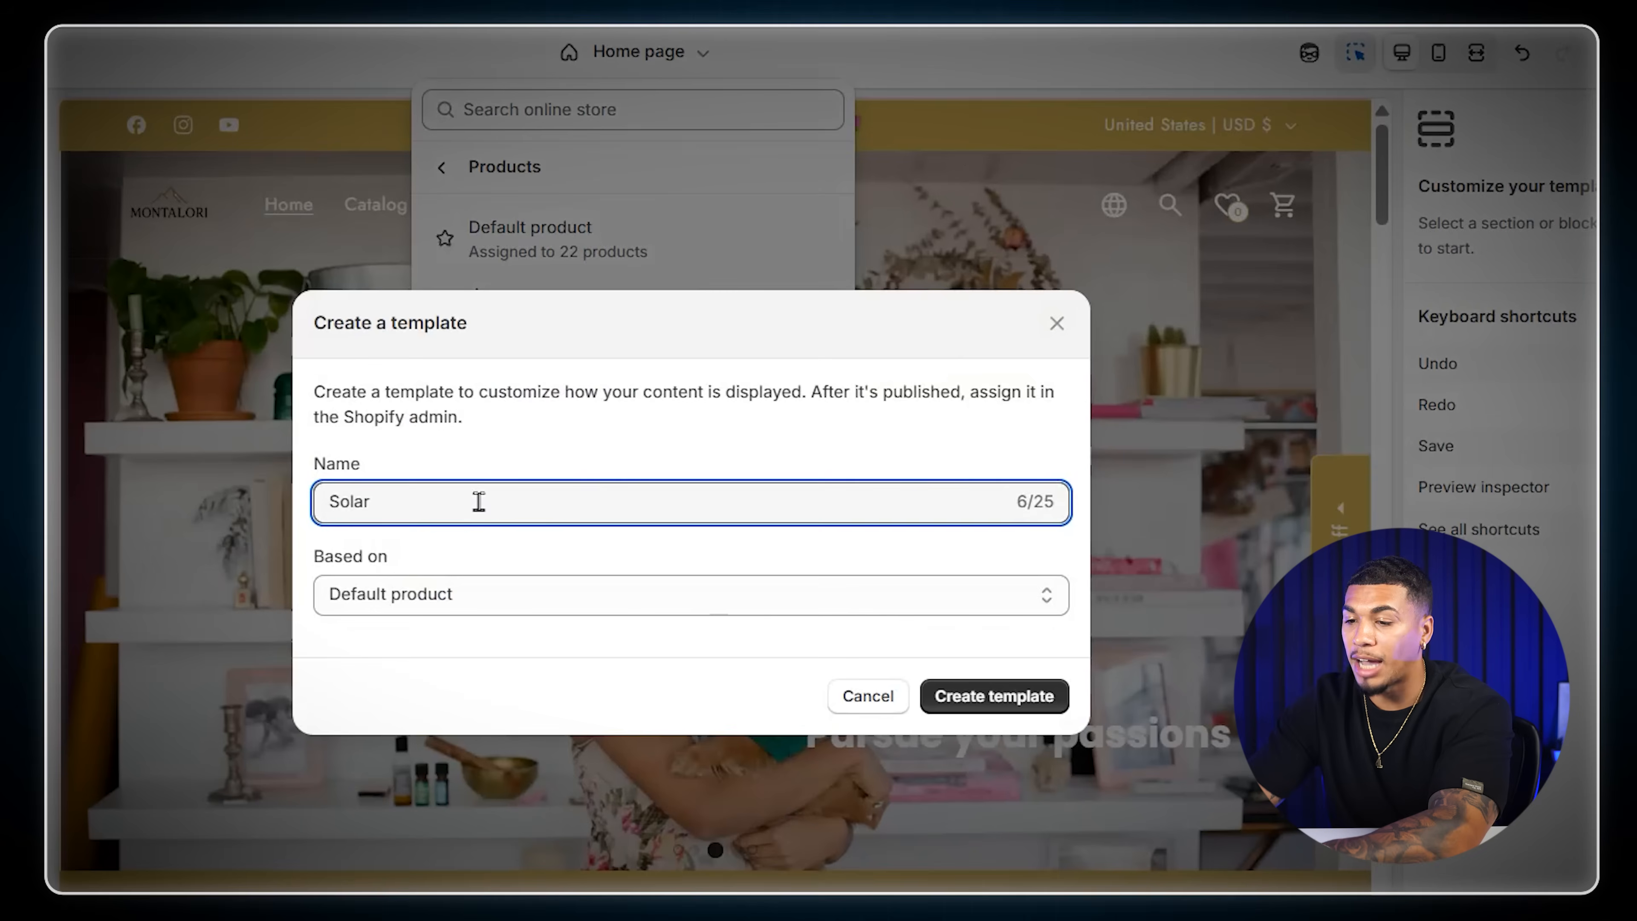
pyautogui.write('Outdo')
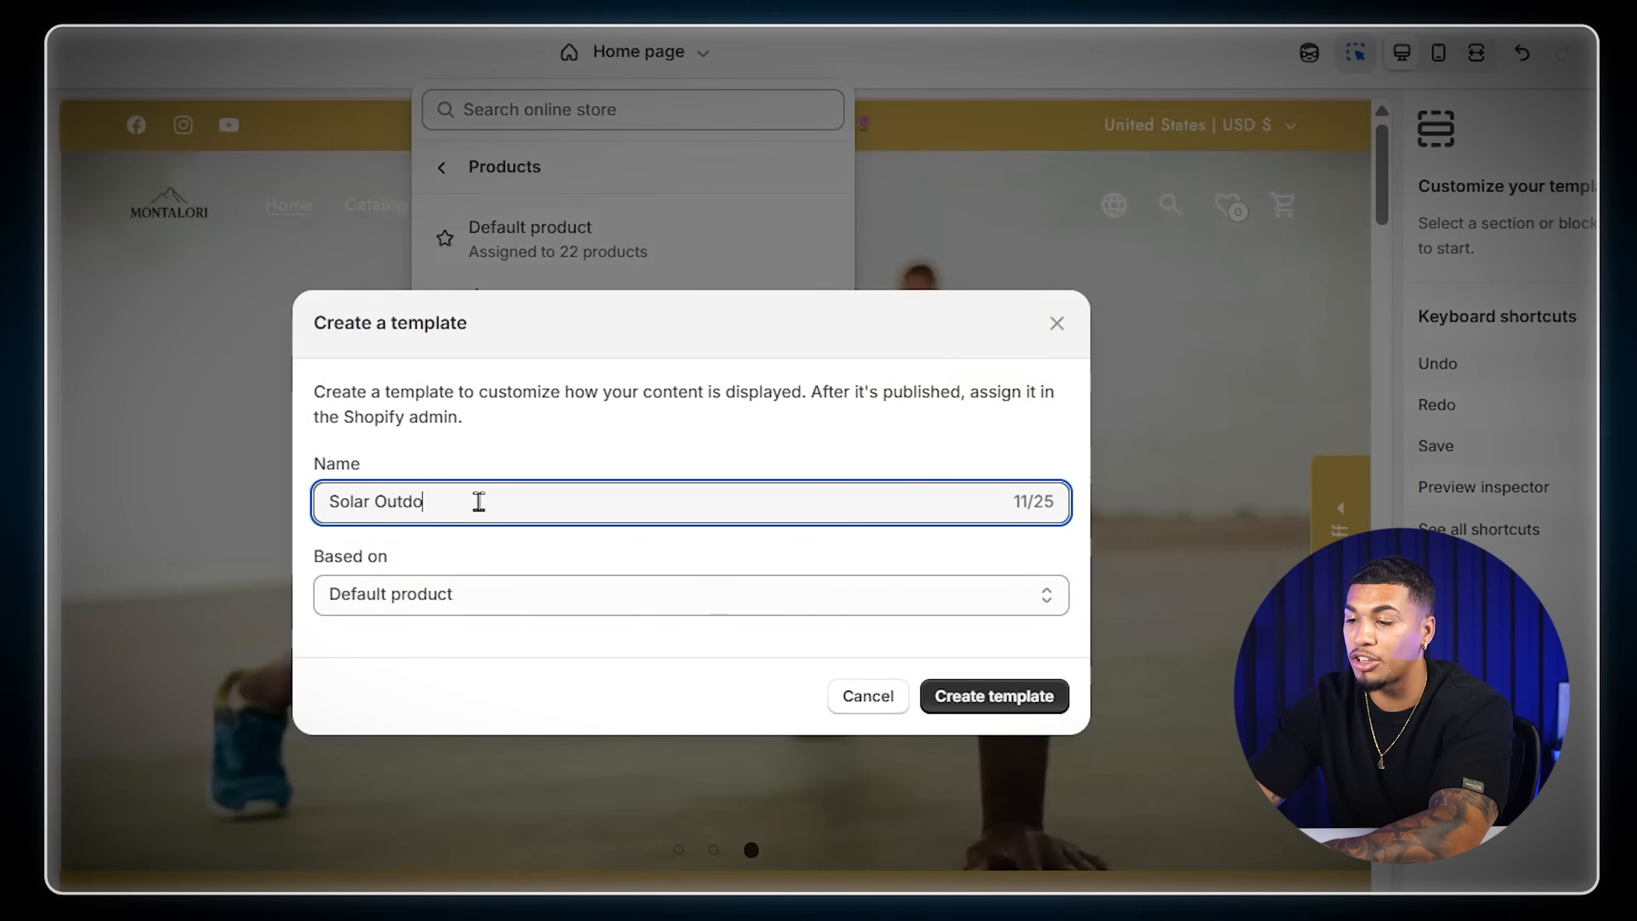
pyautogui.write('or Hat')
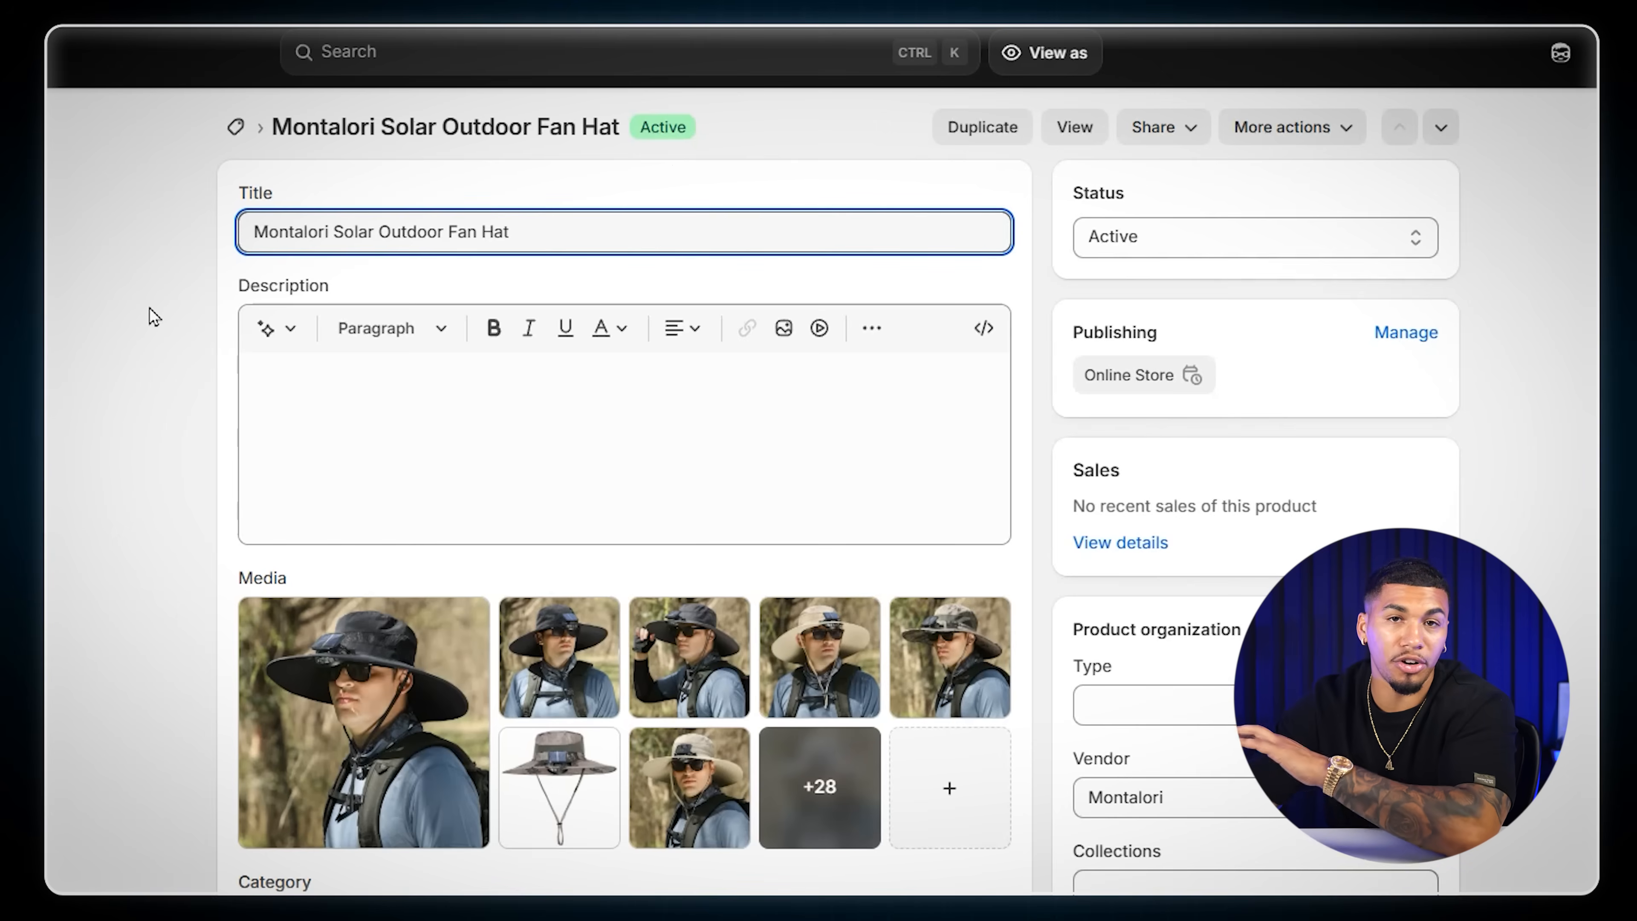
# - Set the fan hat's product category to the suggested Sun Hats in Hats
pyautogui.scroll(-1, 155, 320)
pyautogui.scroll(-5, 154, 320)
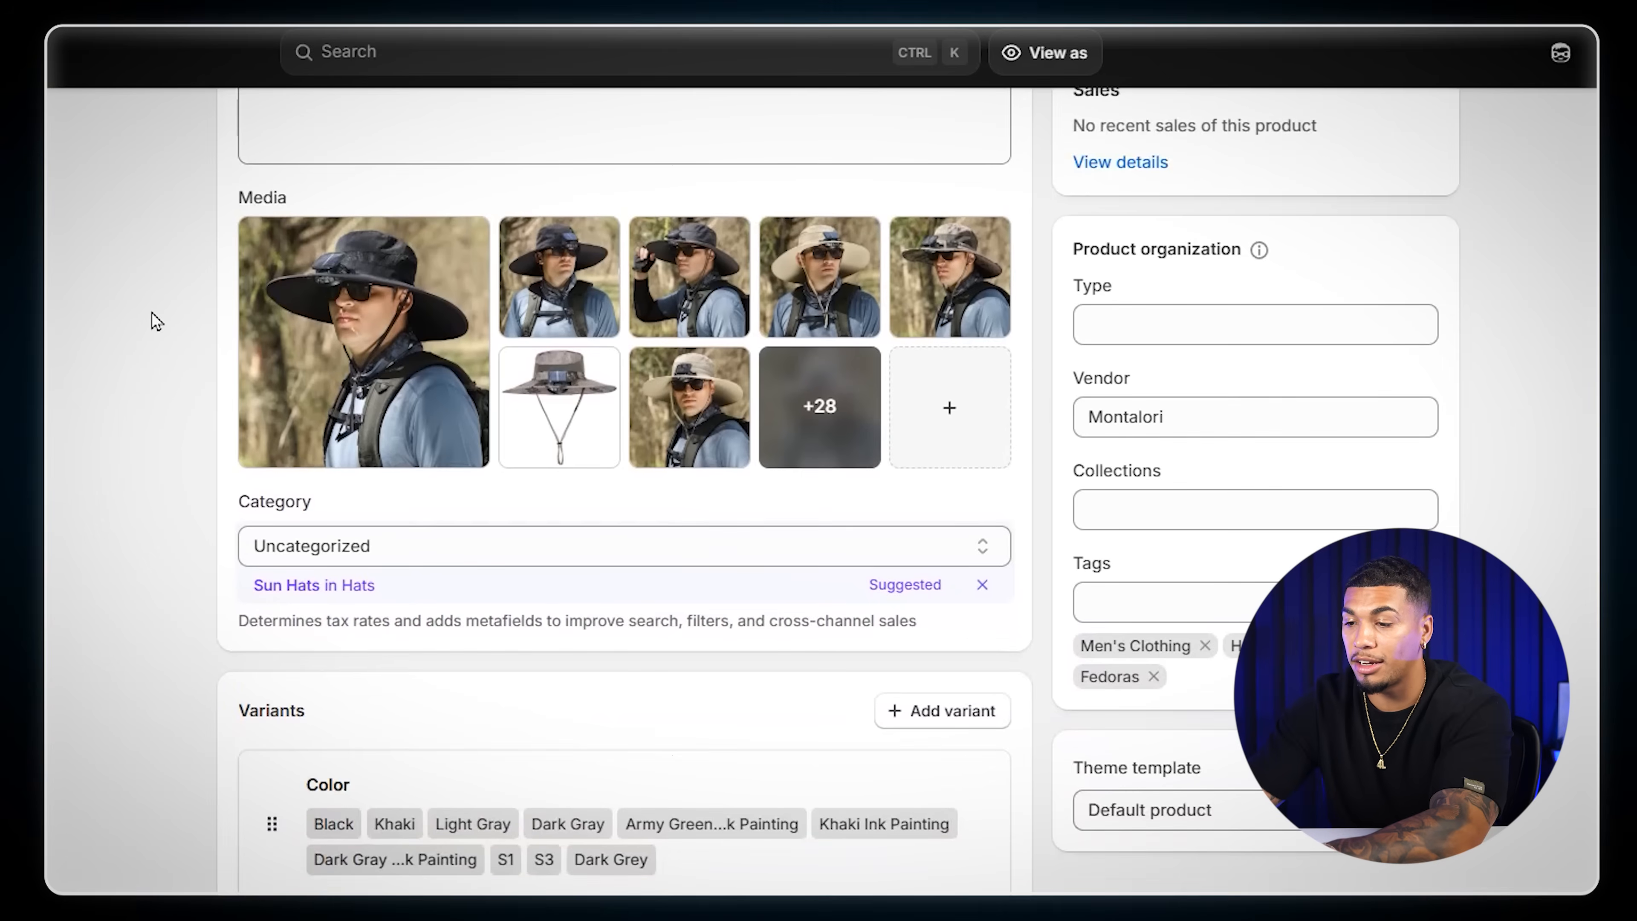
pyautogui.click(289, 586)
# - Select all of the hat's variants and open them for bulk editing
pyautogui.scroll(-4, 141, 518)
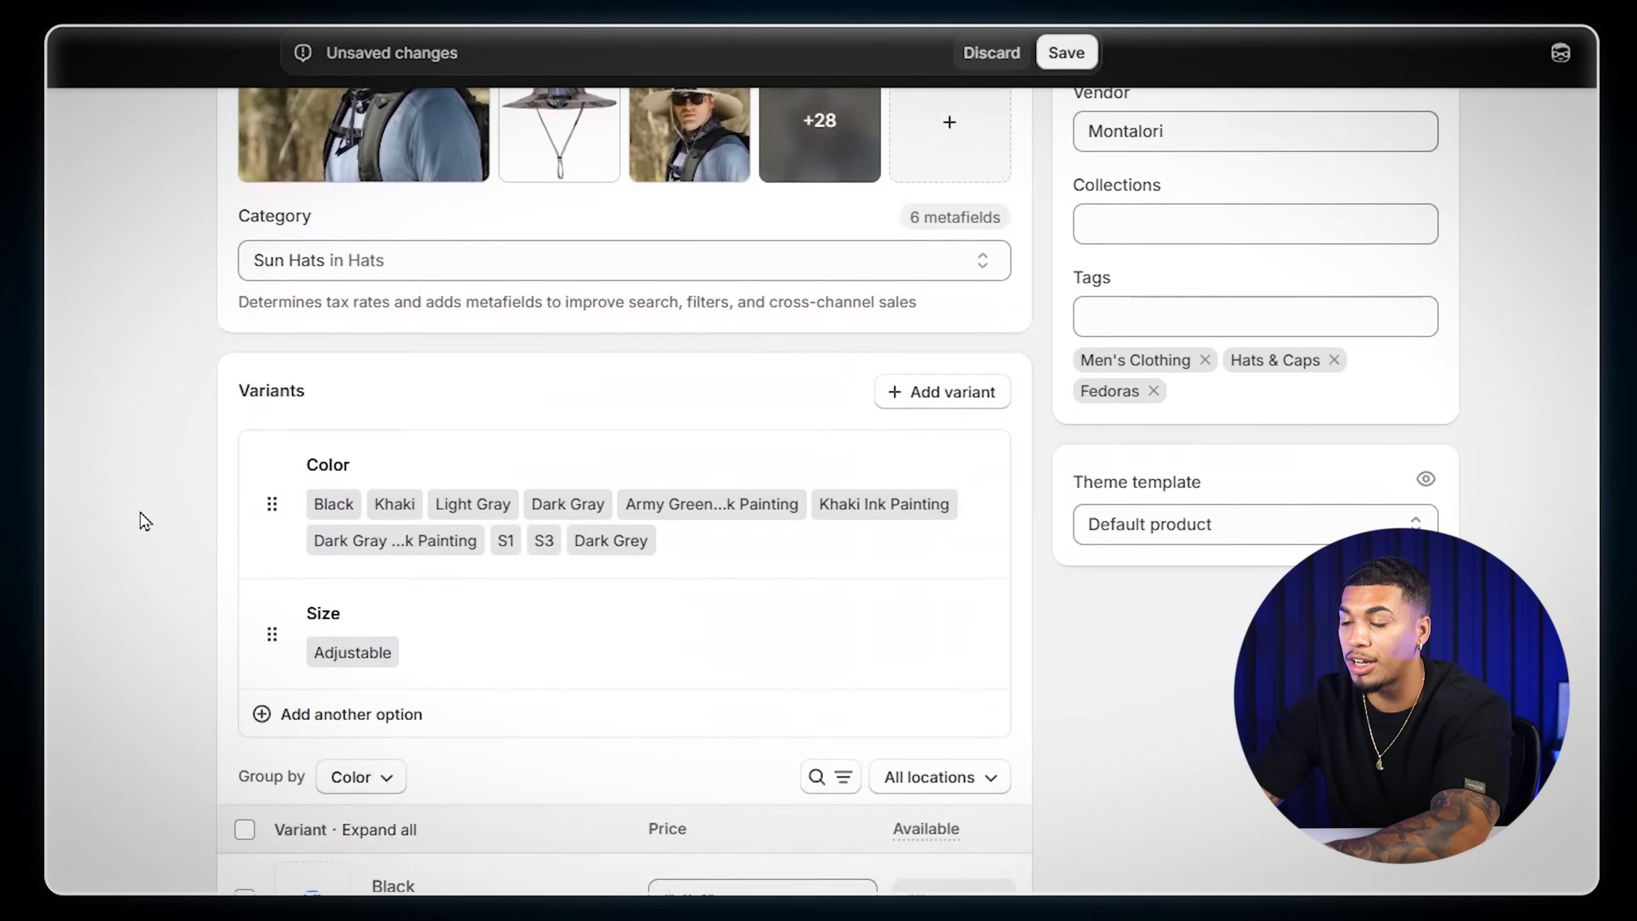
pyautogui.scroll(-7, 146, 521)
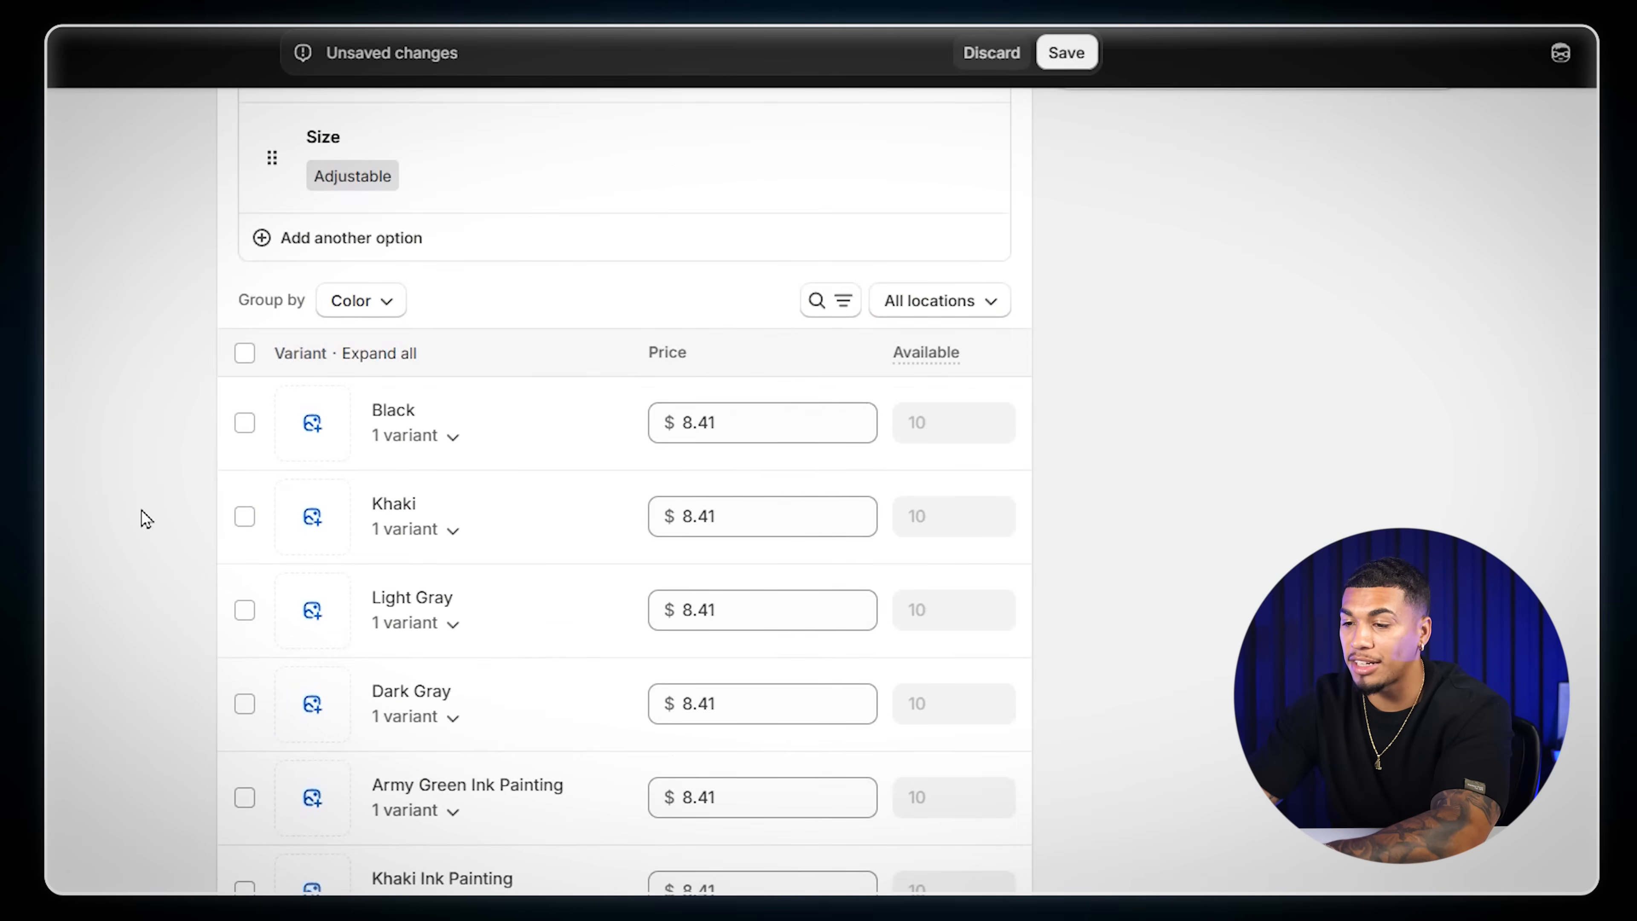
pyautogui.click(245, 353)
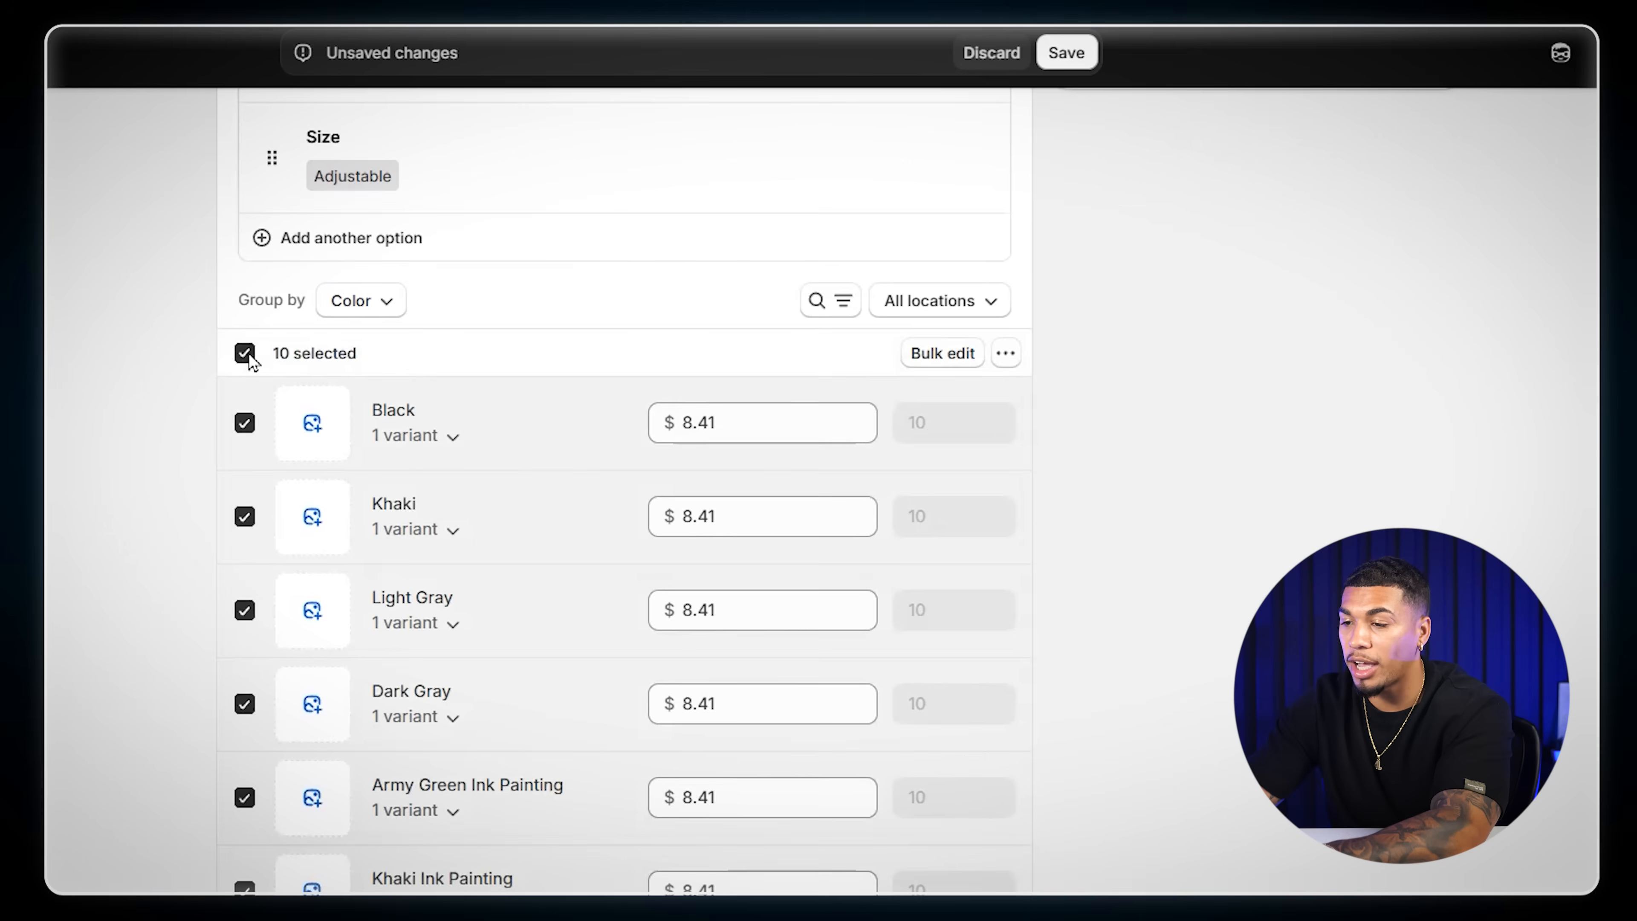
pyautogui.click(938, 354)
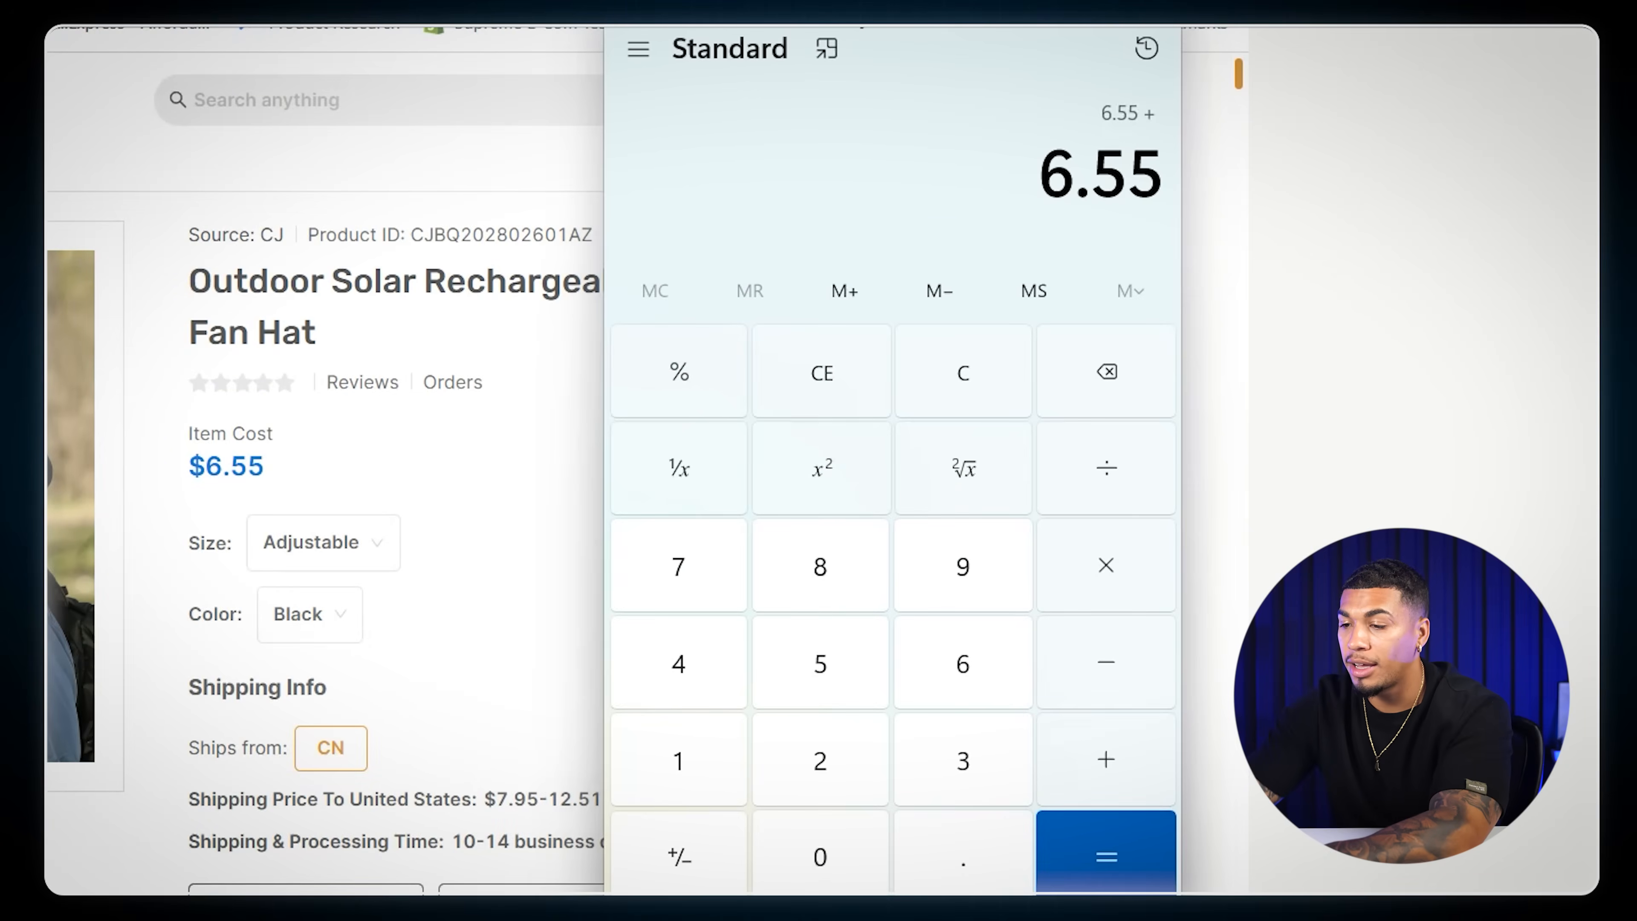
# - Calculate the selling price by adding 12.51 shipping to the 6.55 item cost and multiplying the sum by 2.5
pyautogui.write('.51')
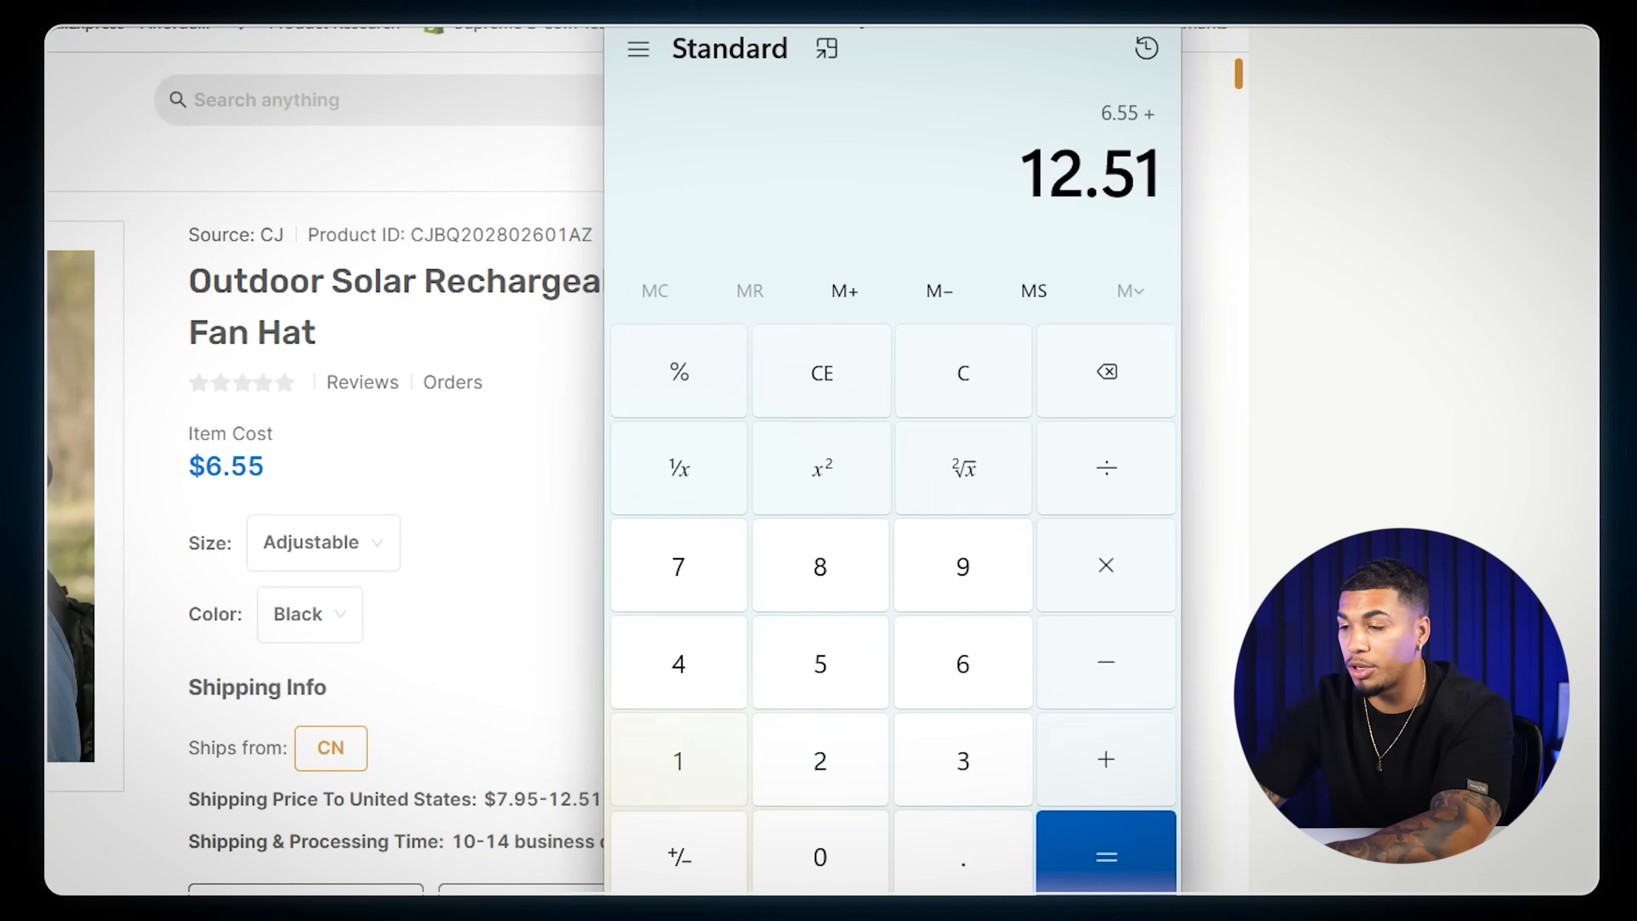
pyautogui.press('Return')
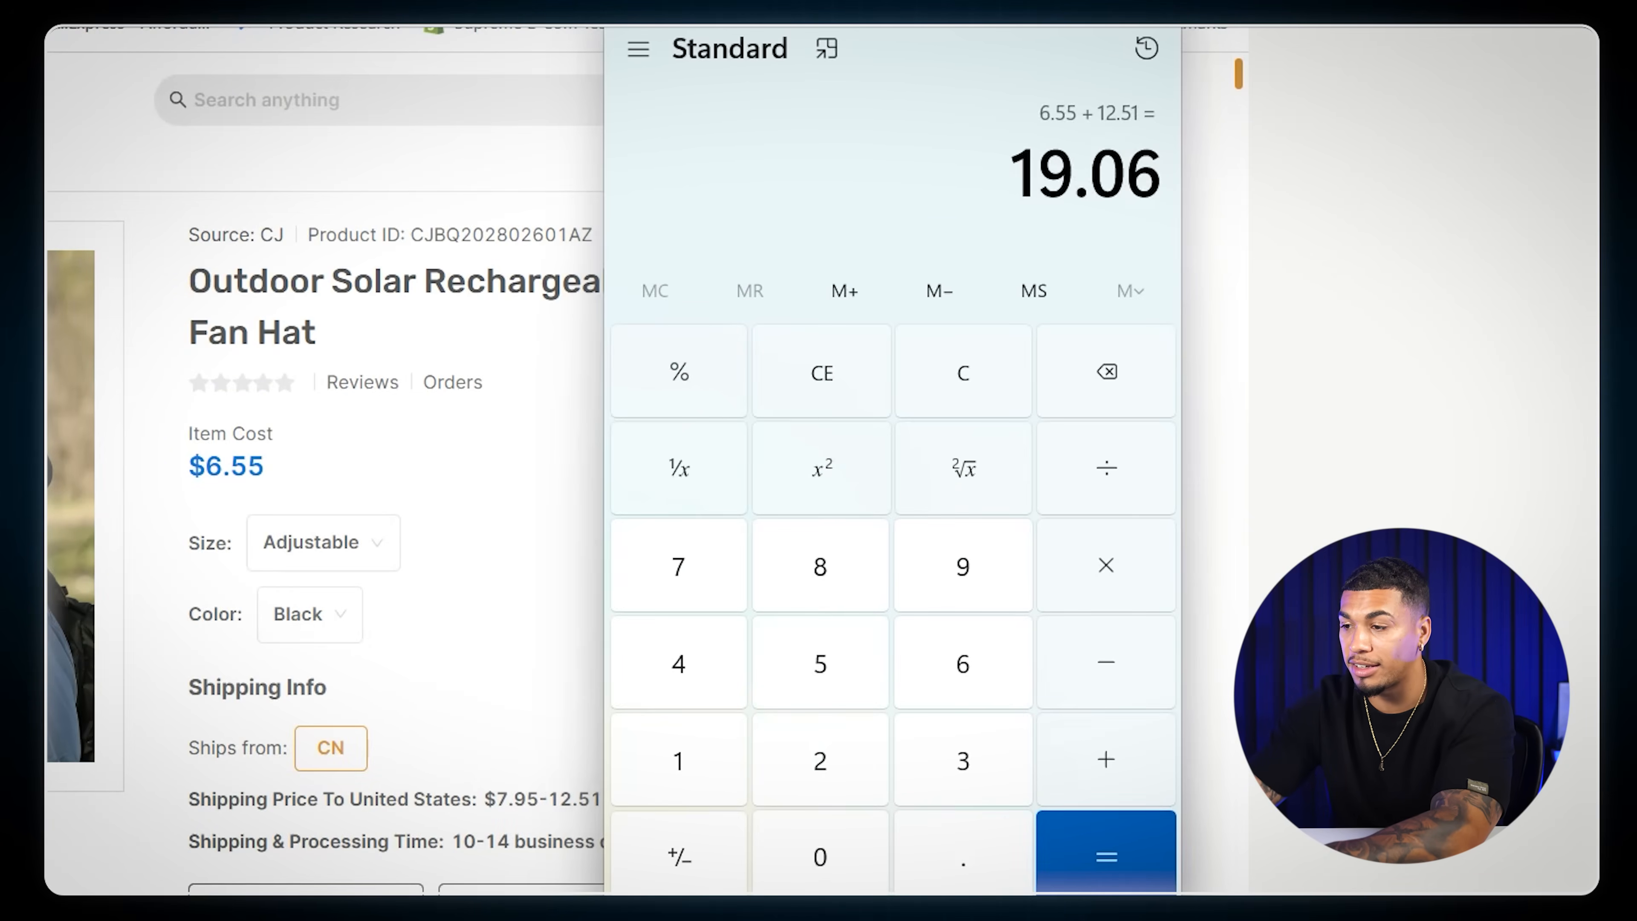
pyautogui.moveTo(866, 10); pyautogui.dragTo(805, 74)
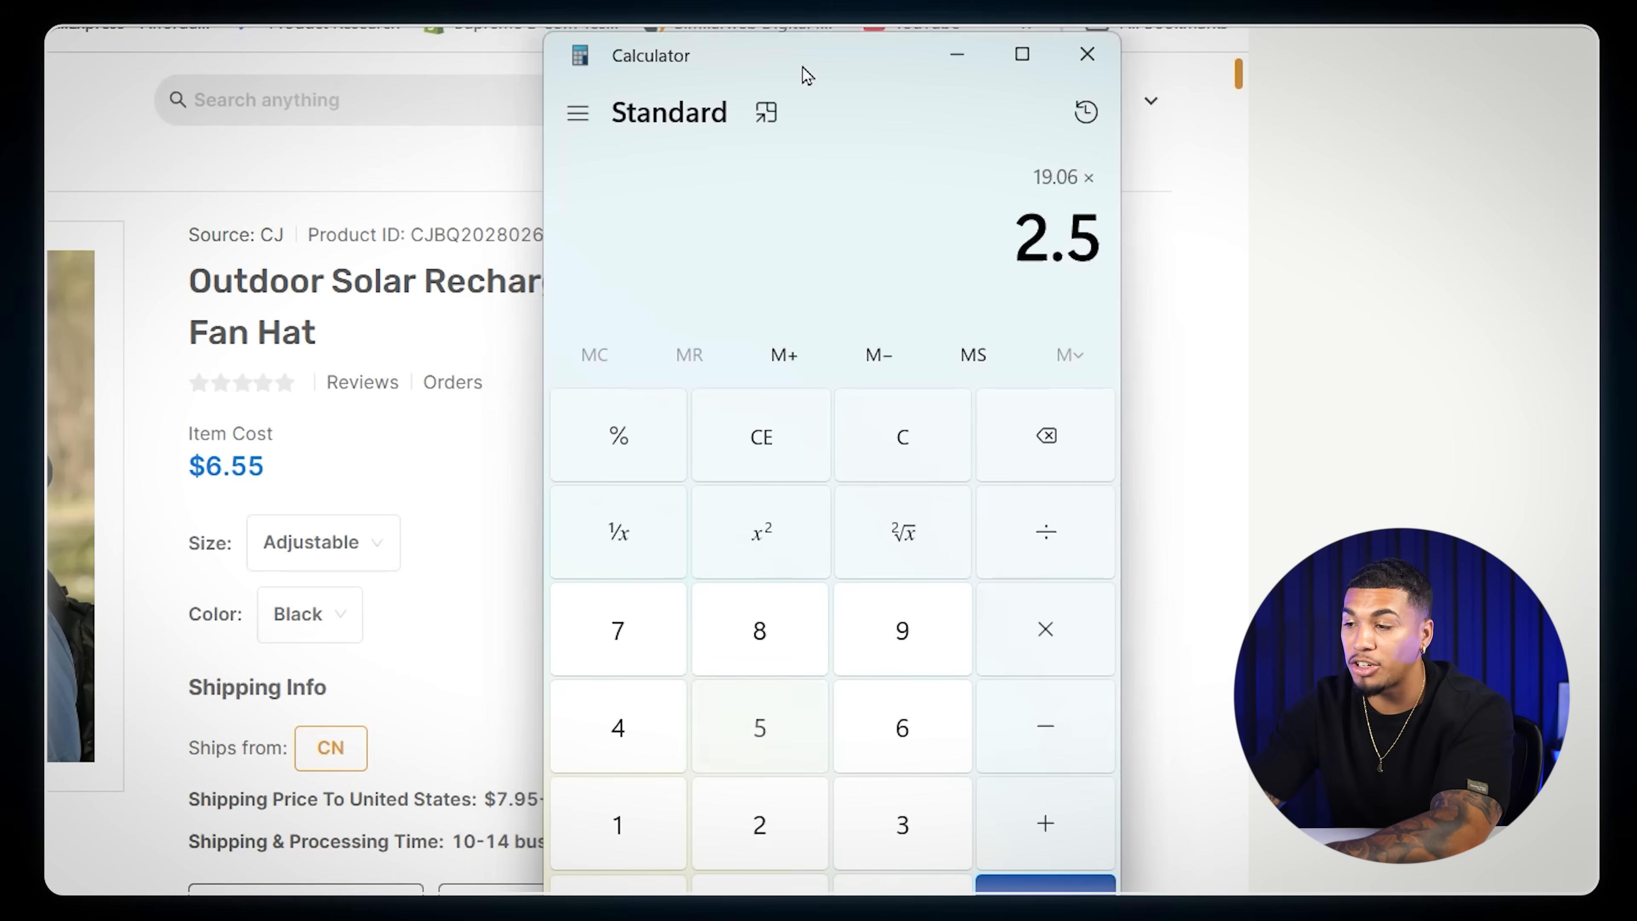
pyautogui.press('Return')
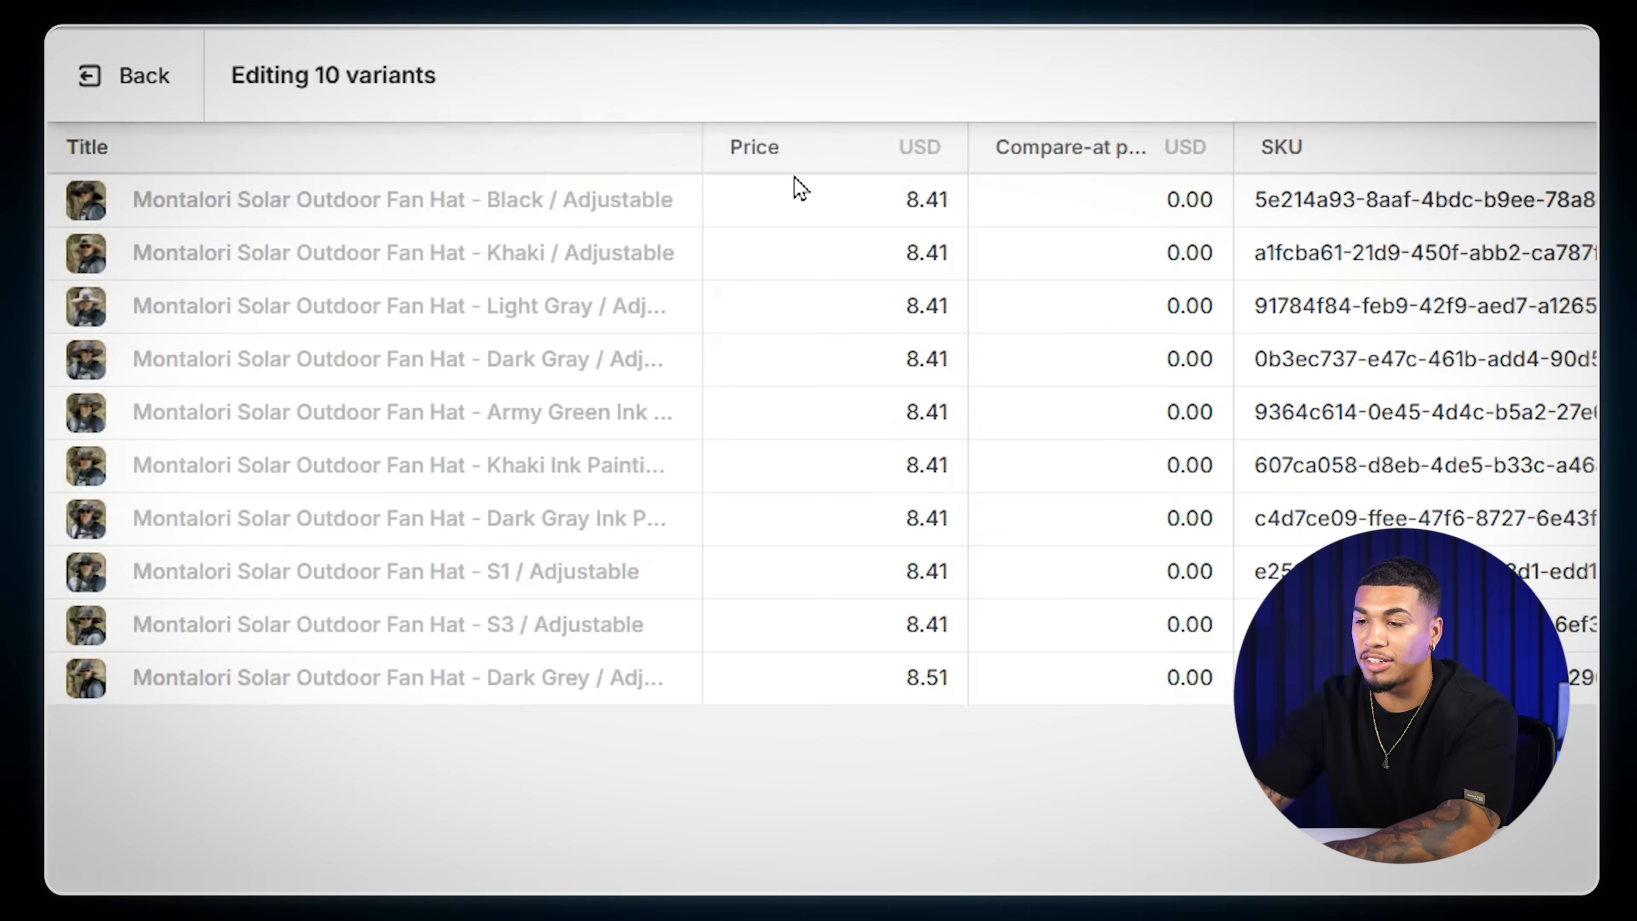
# - Set the price of all the hat variants to 48 USD
pyautogui.click(900, 211)
pyautogui.write('48')
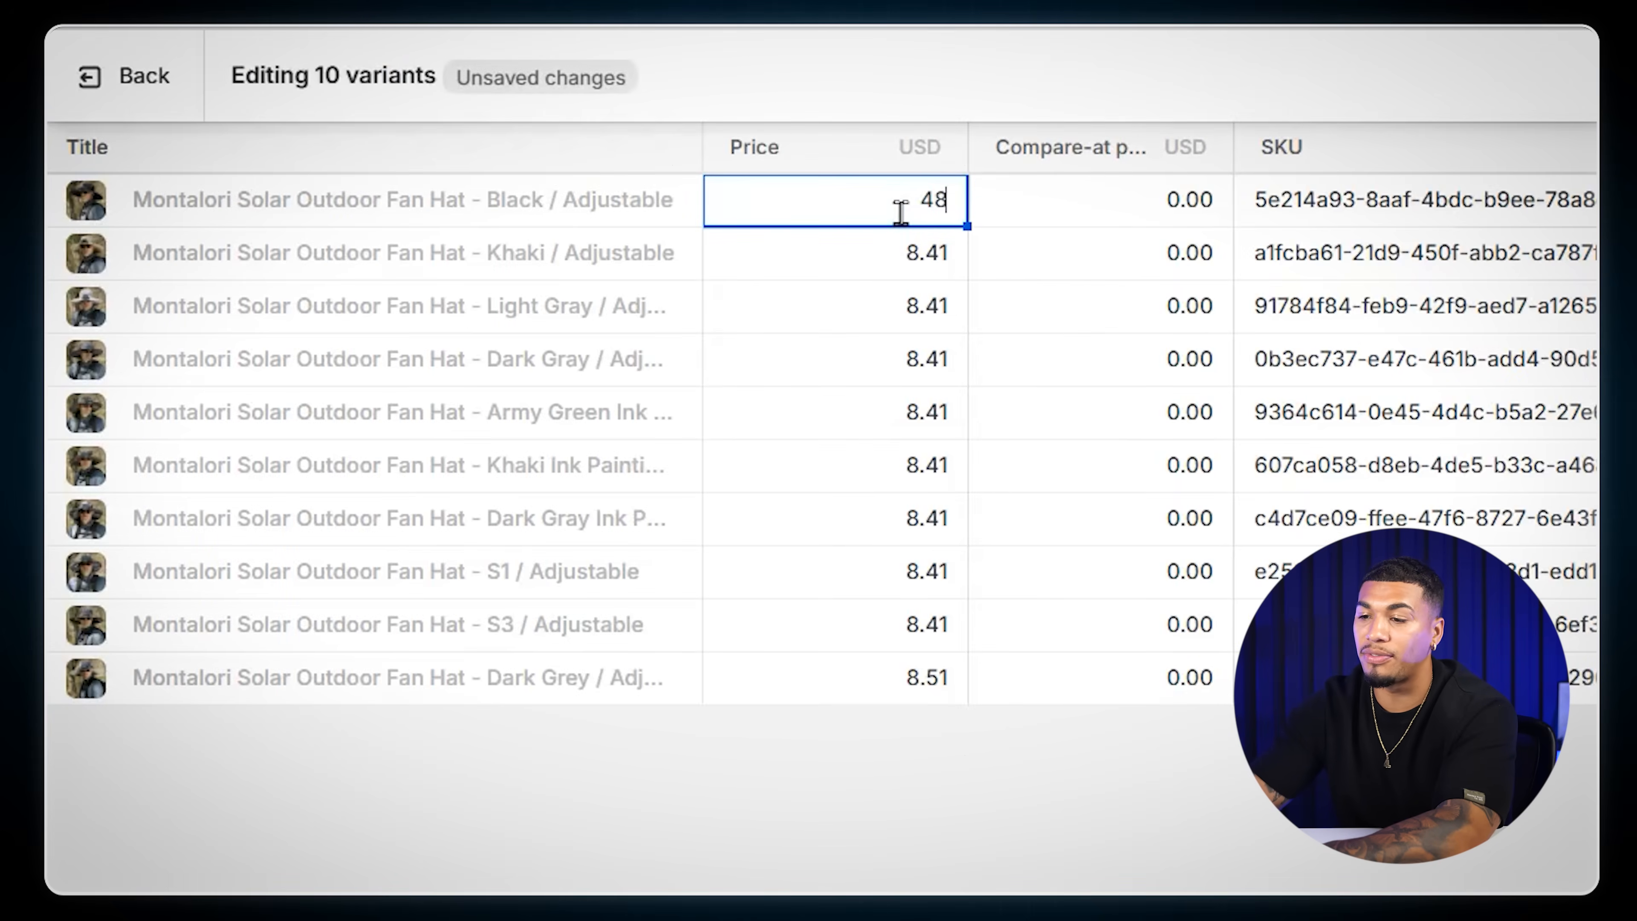
pyautogui.press('Return')
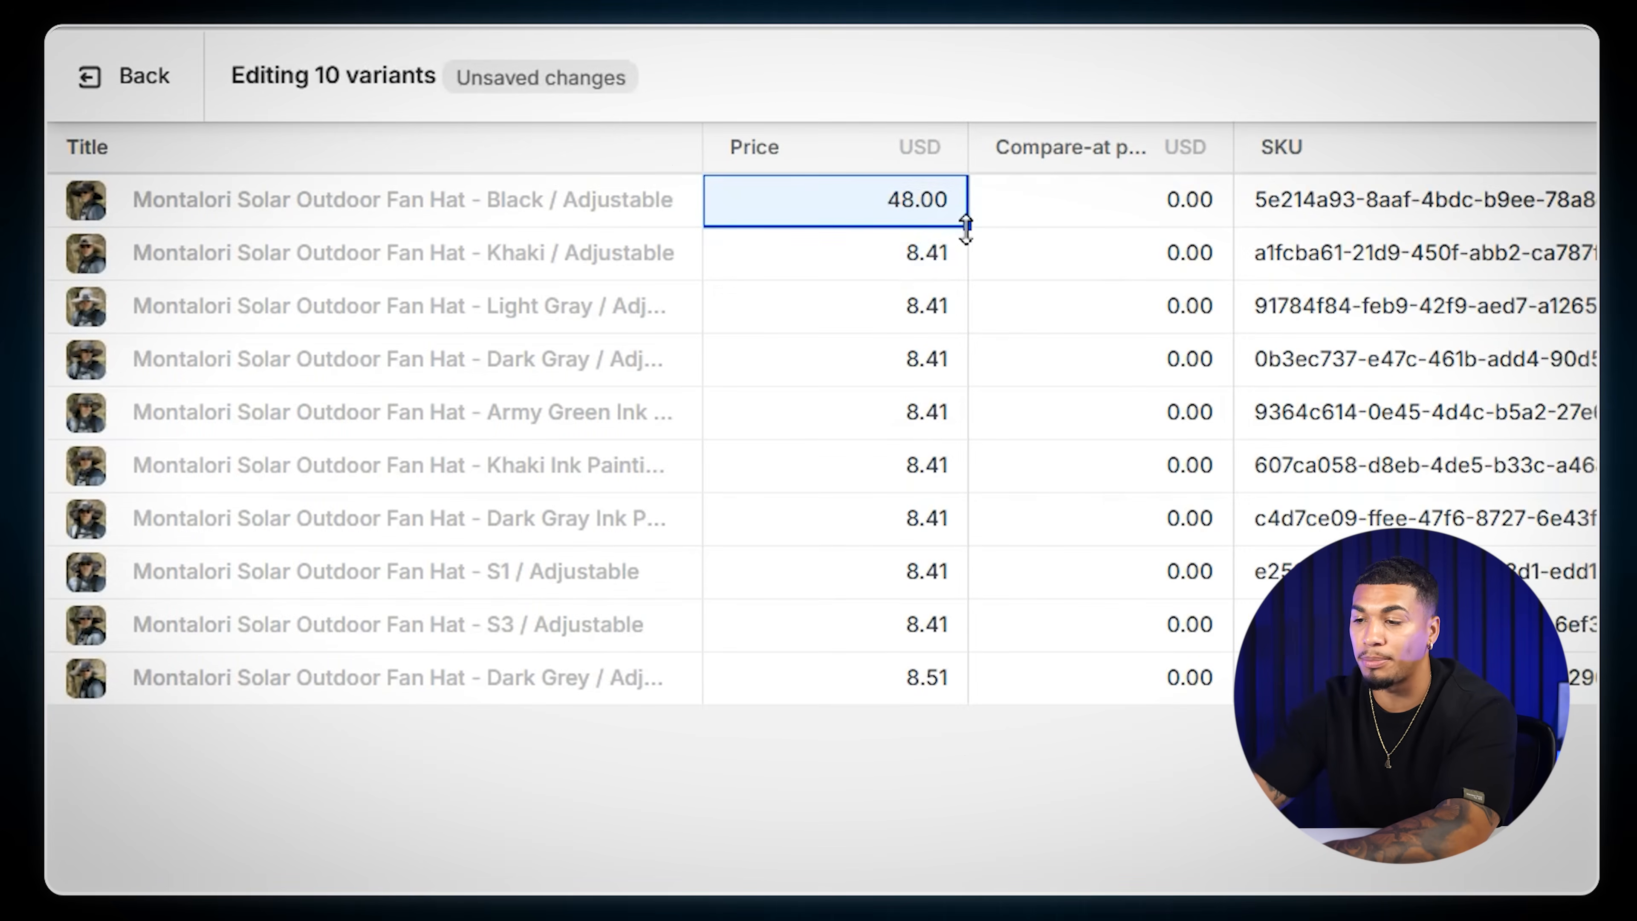
pyautogui.moveTo(942, 658); pyautogui.dragTo(944, 674)
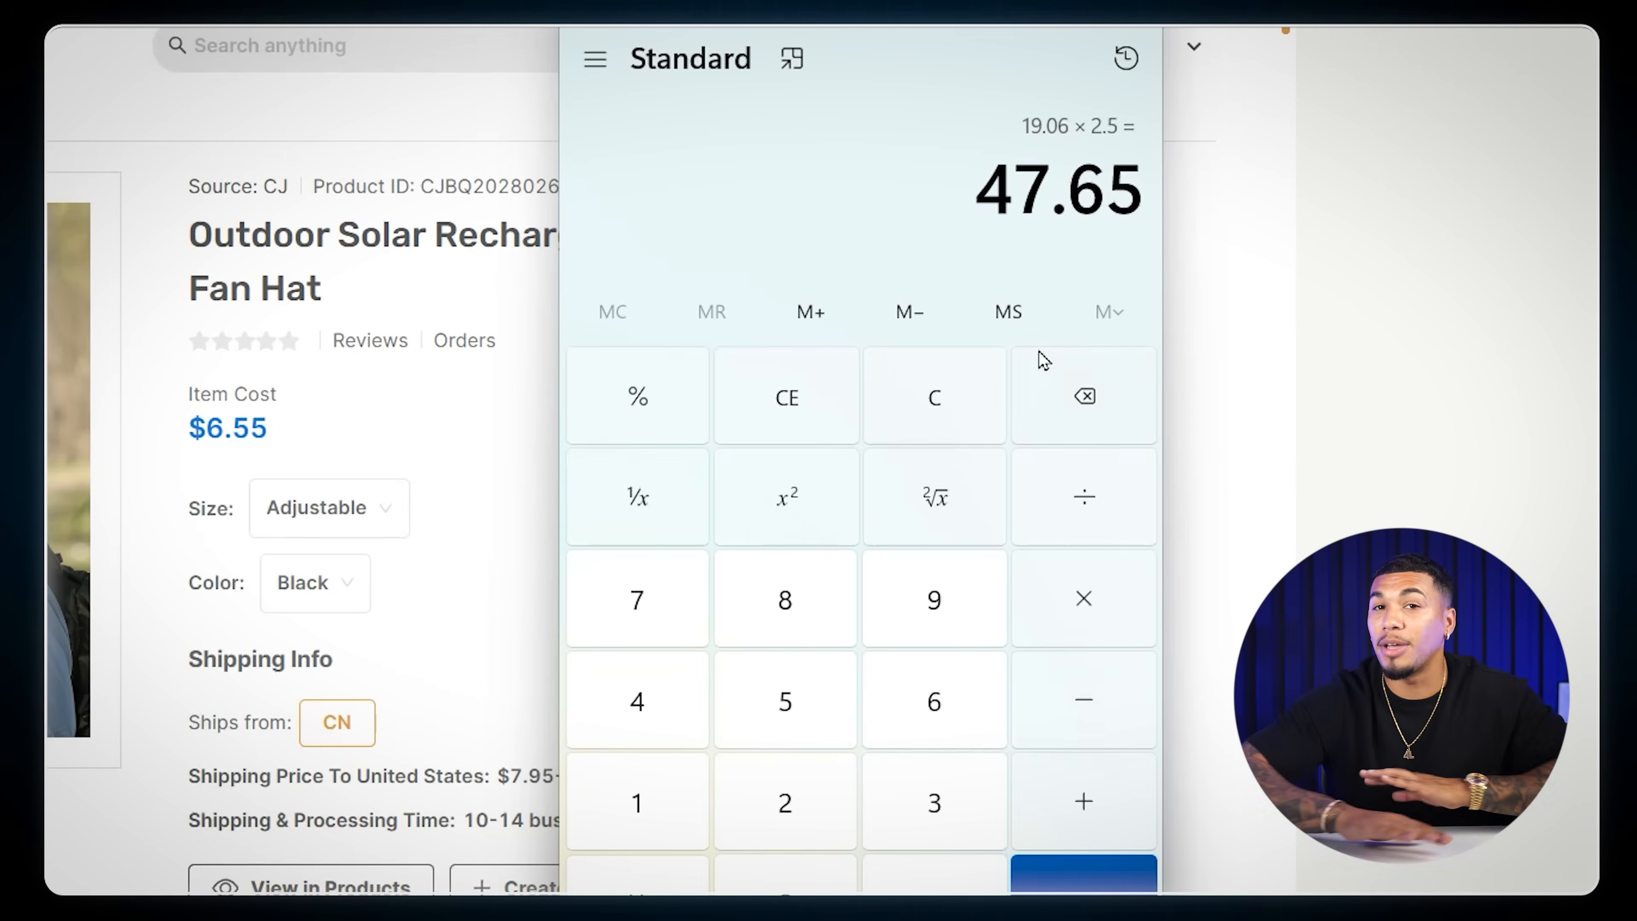
# - Calculate the compare-at price as 48 × 2 in the calculator
pyautogui.click(930, 403)
pyautogui.write('48 × ')
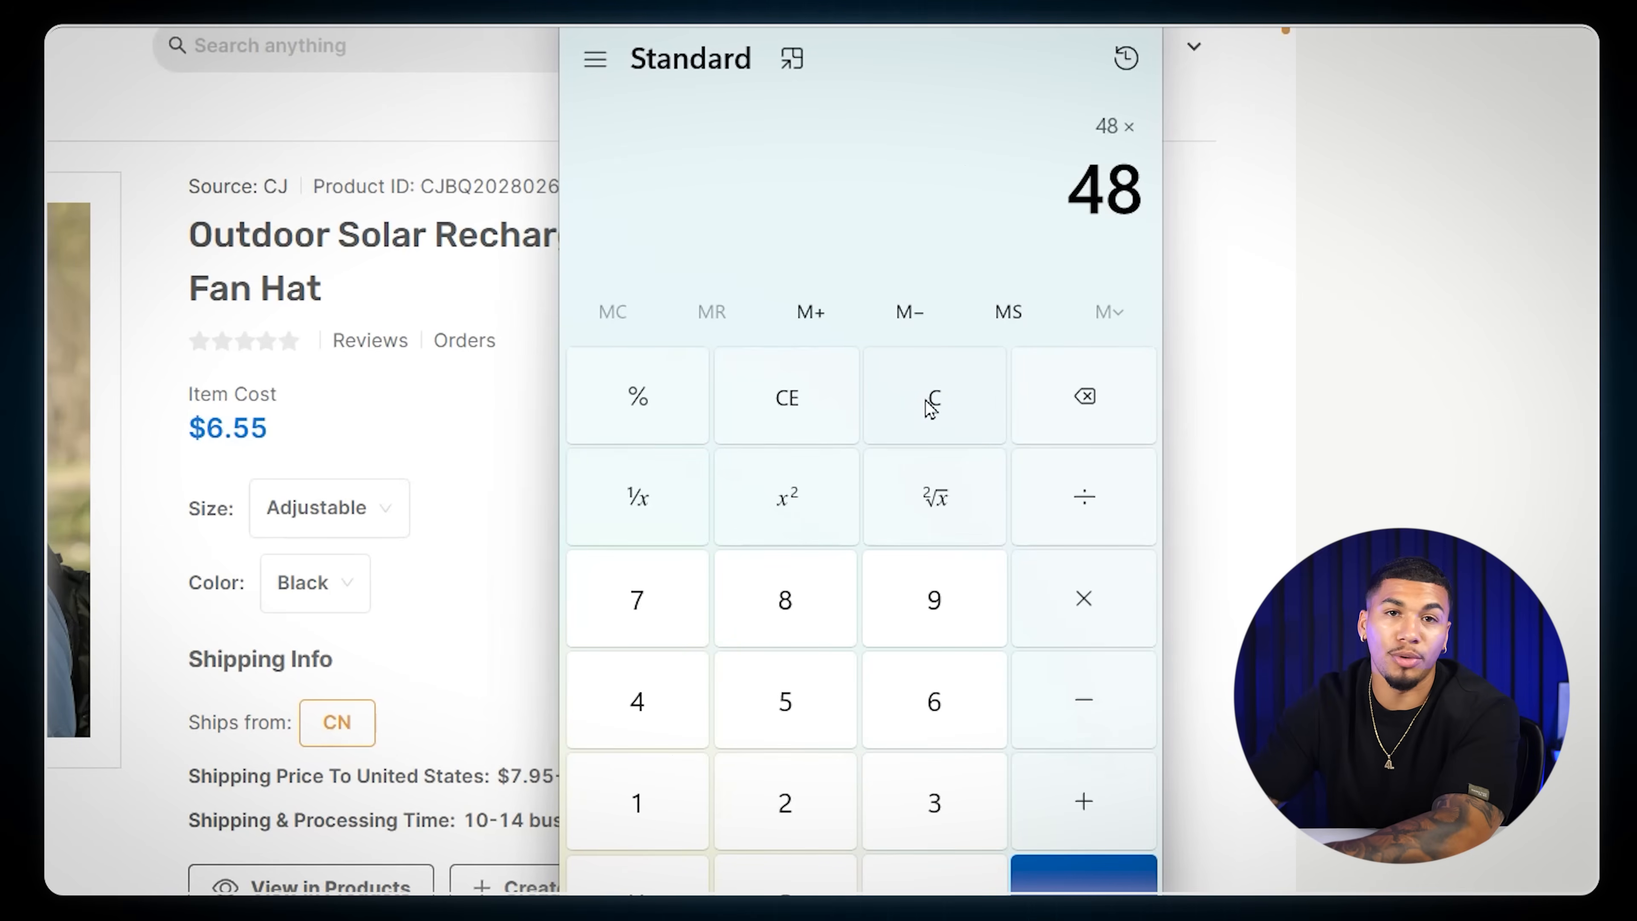
pyautogui.write('2')
pyautogui.press('Return')
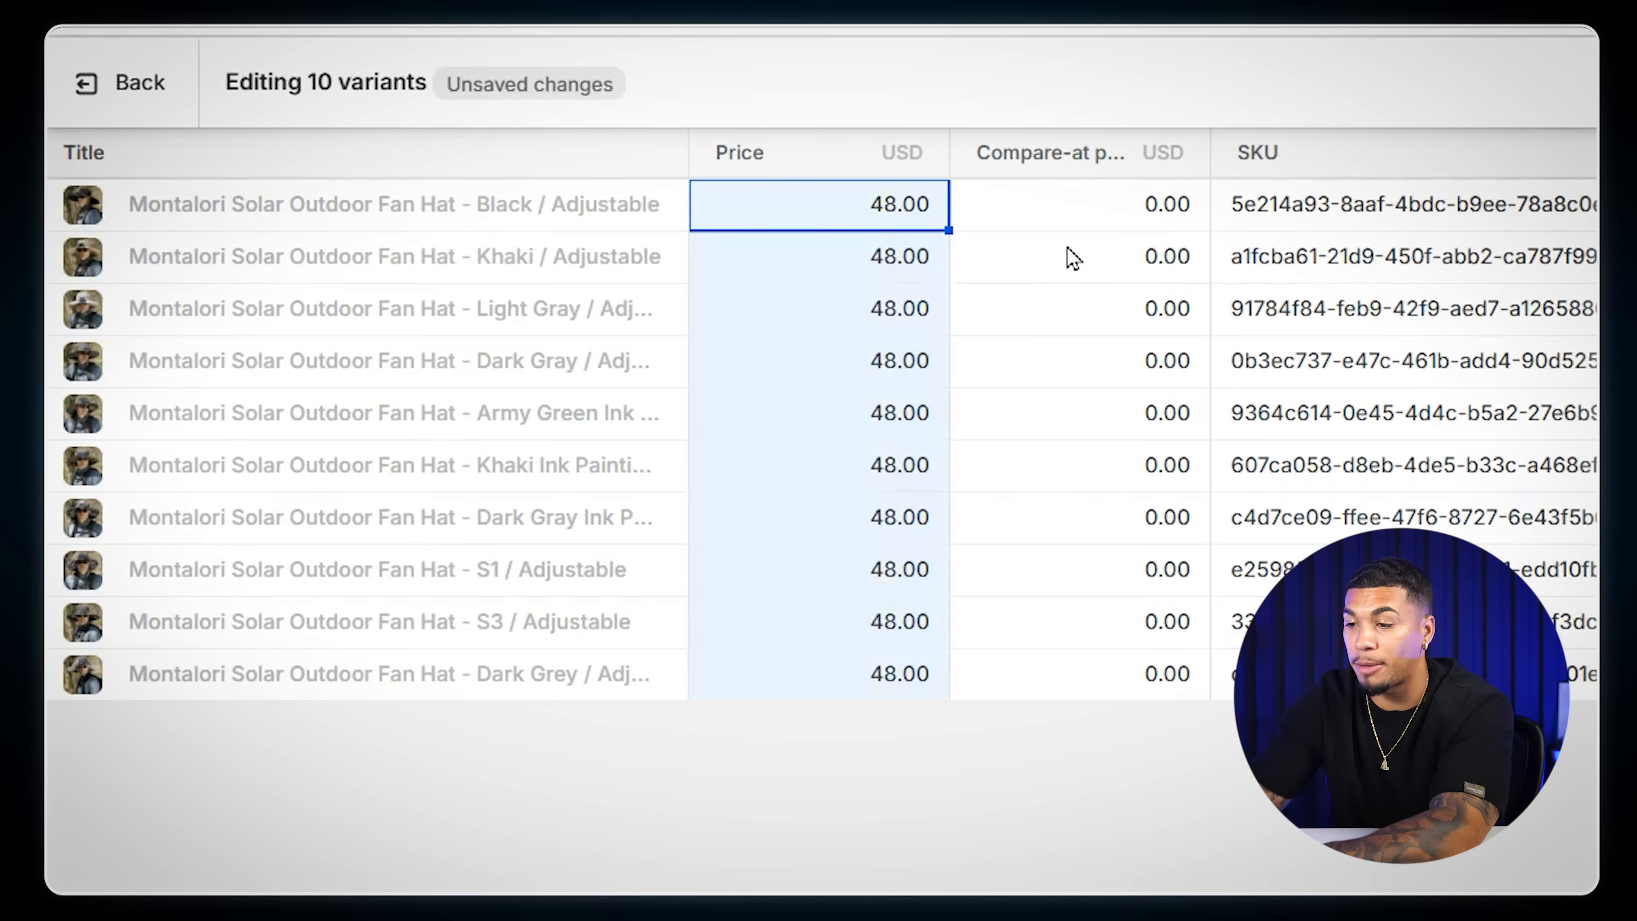
# - Set the compare-at price of all the hat variants to 96 USD
pyautogui.click(1132, 205)
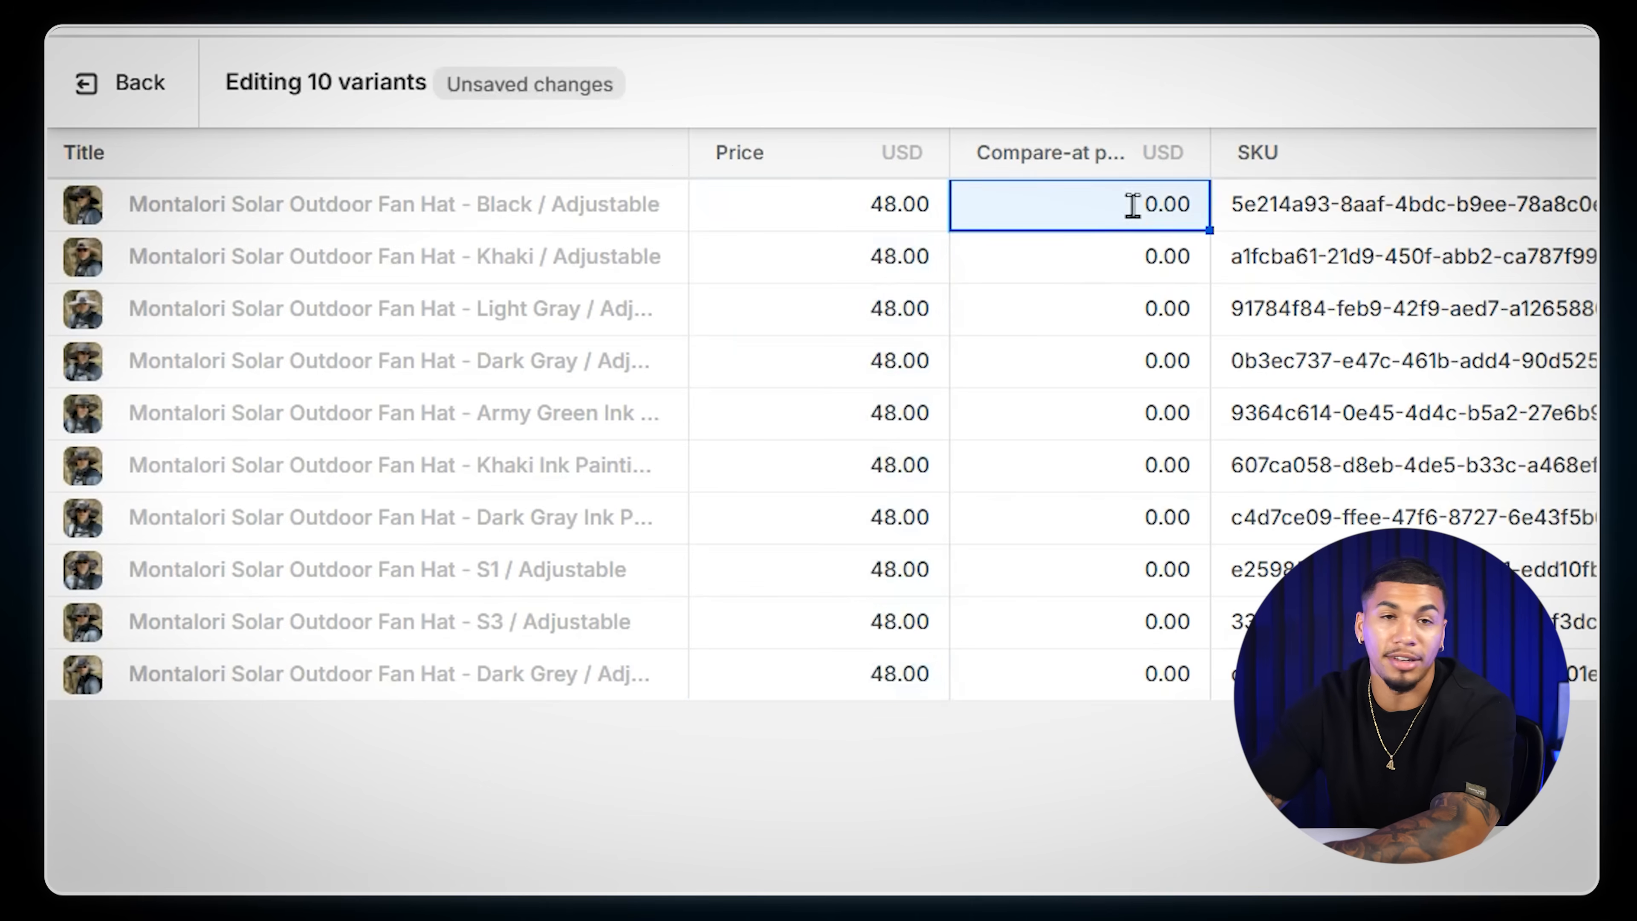
pyautogui.write('96')
pyautogui.press('Return')
pyautogui.click(1161, 210)
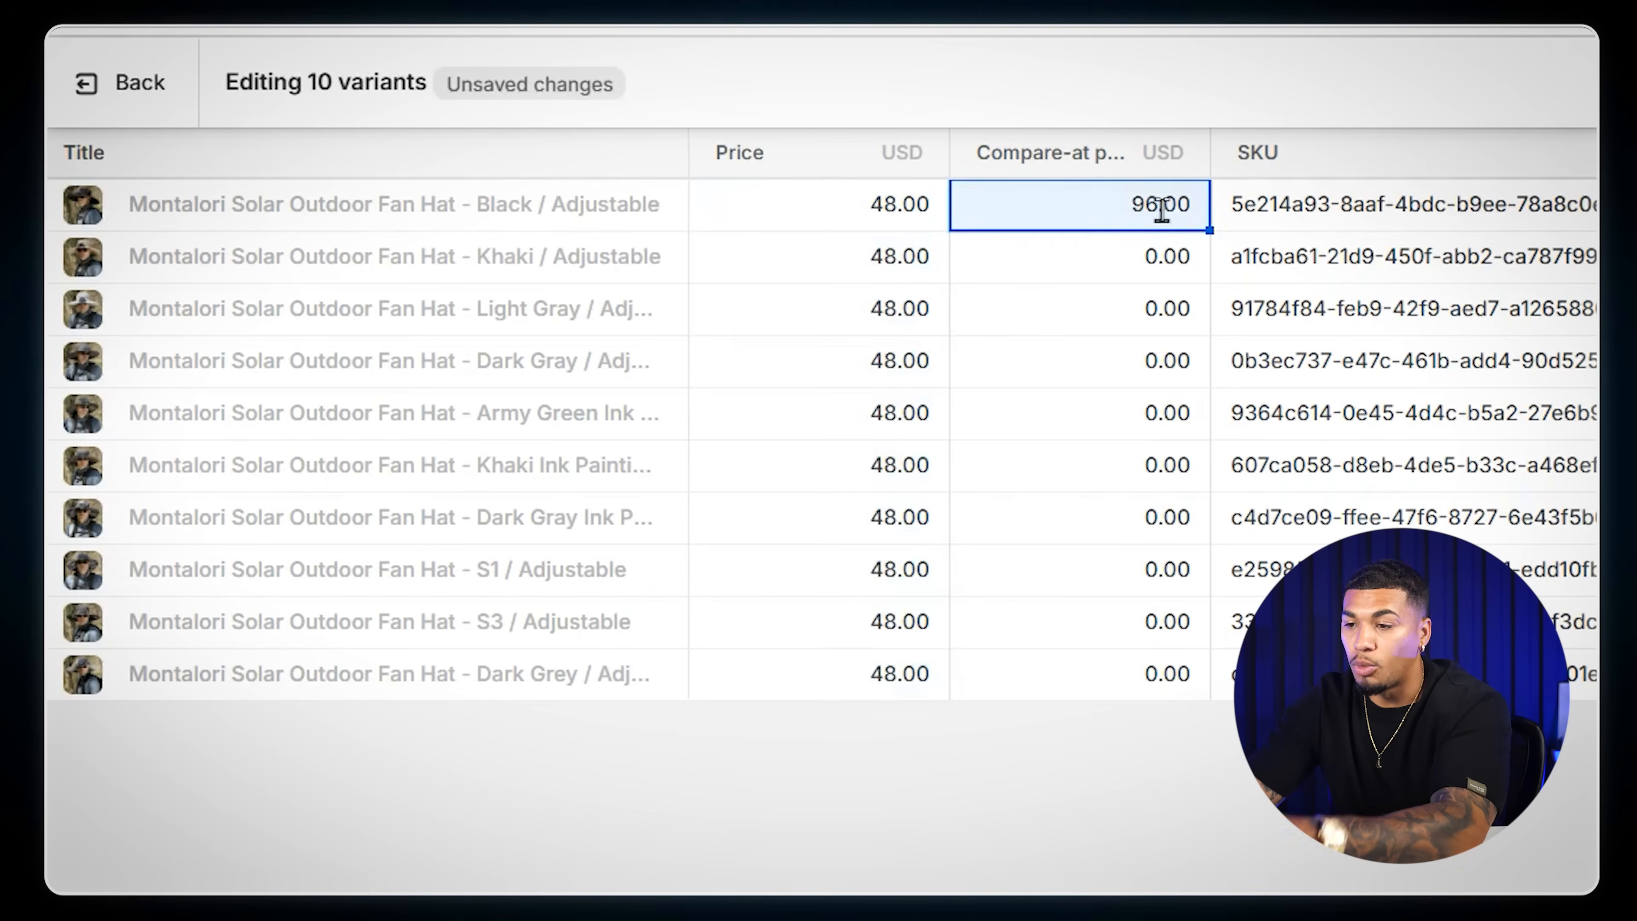
pyautogui.moveTo(1209, 231); pyautogui.dragTo(1183, 704)
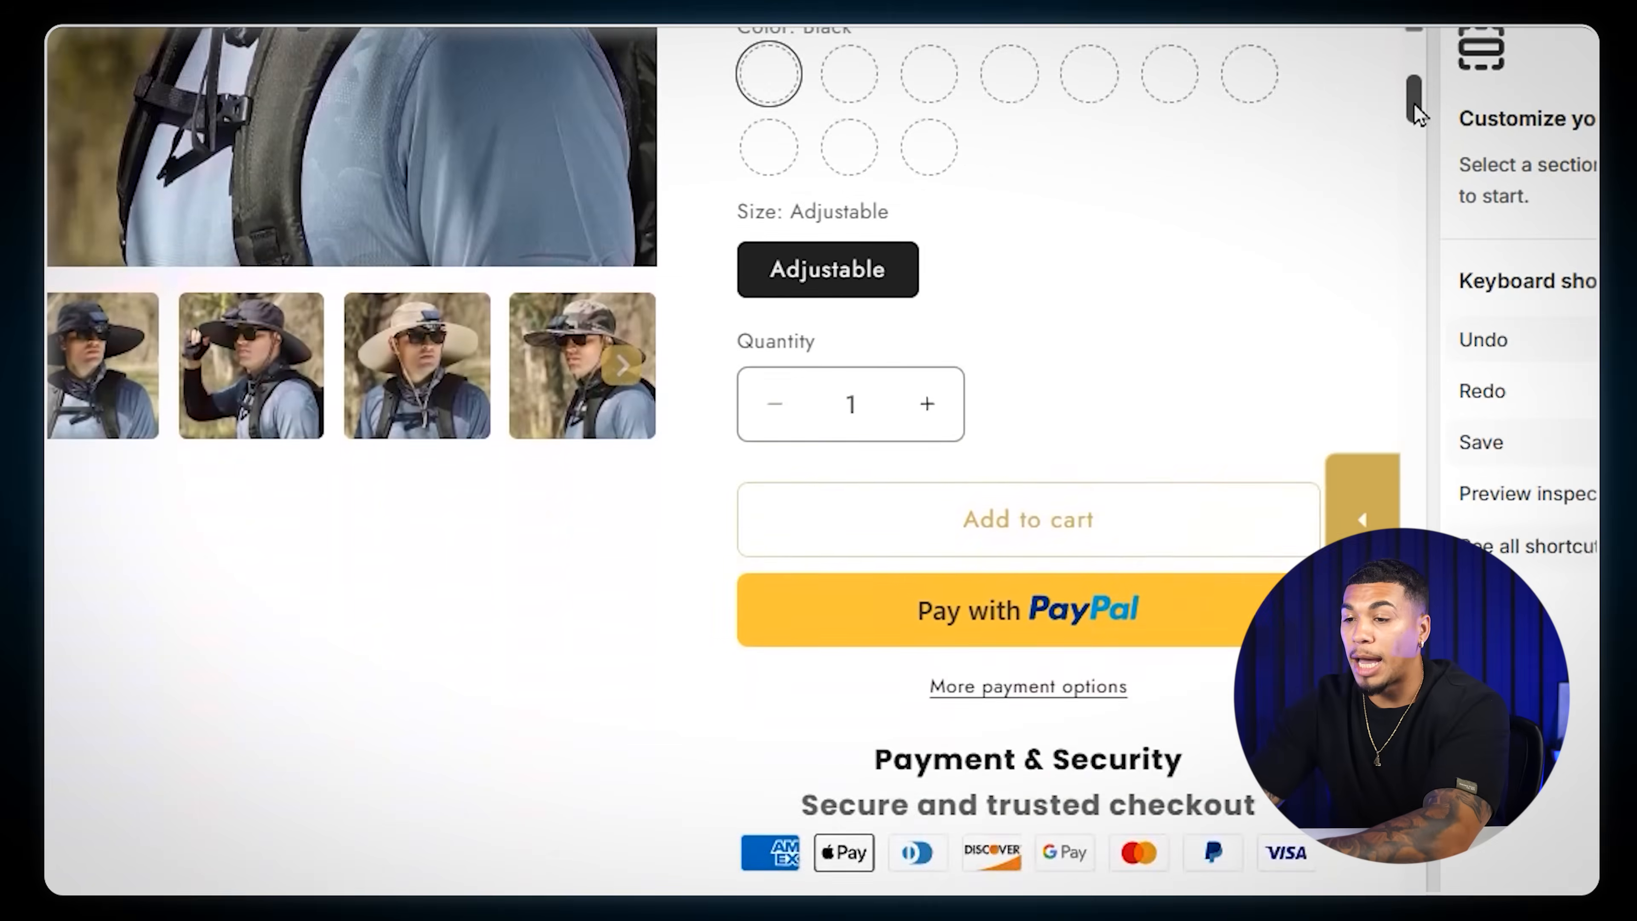
# - Examine the product information text in the hat's product page preview
pyautogui.moveTo(1413, 103); pyautogui.dragTo(1409, 138)
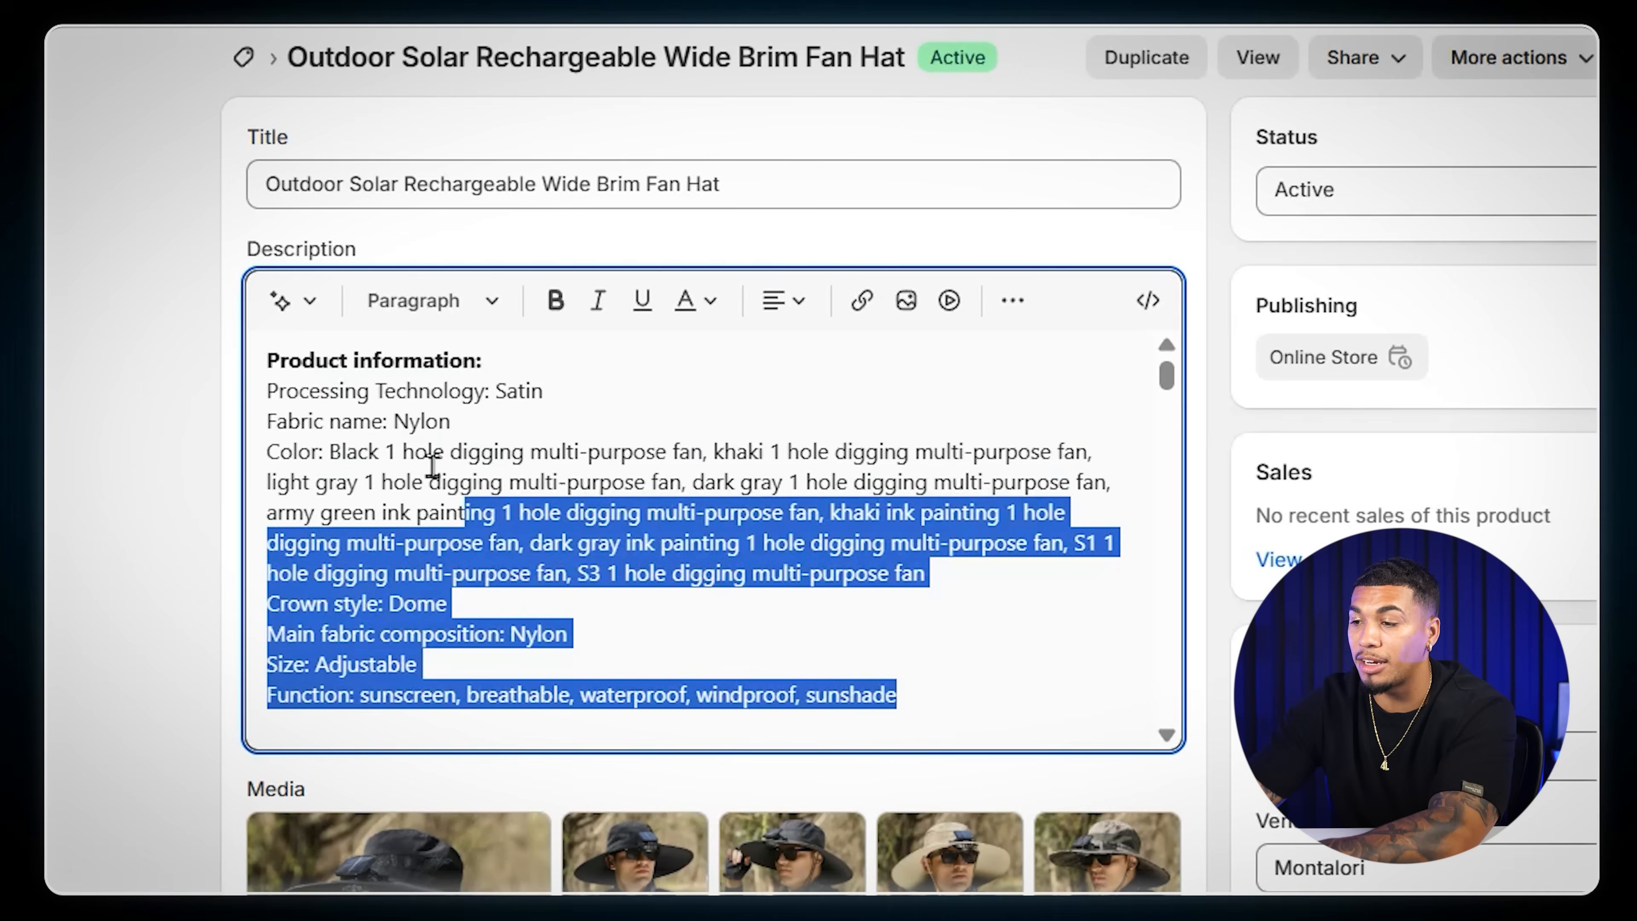
pyautogui.moveTo(412, 509); pyautogui.dragTo(267, 365)
pyautogui.rightClick(330, 410)
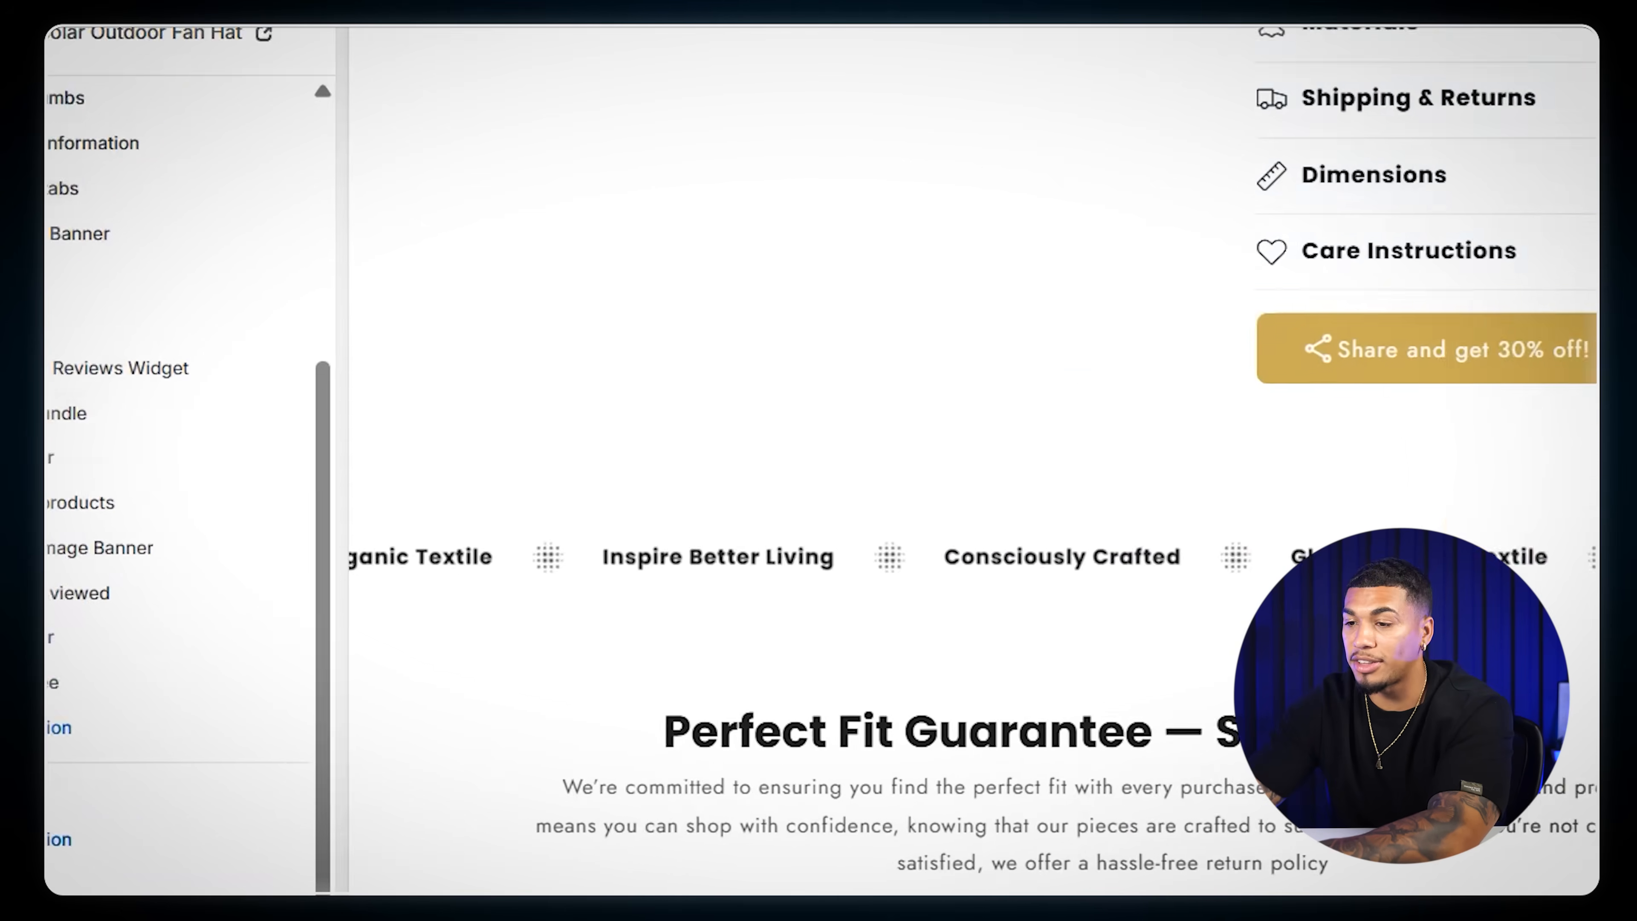
# - Add two Image with text sections below the Guarantee section of the product template
pyautogui.click(58, 735)
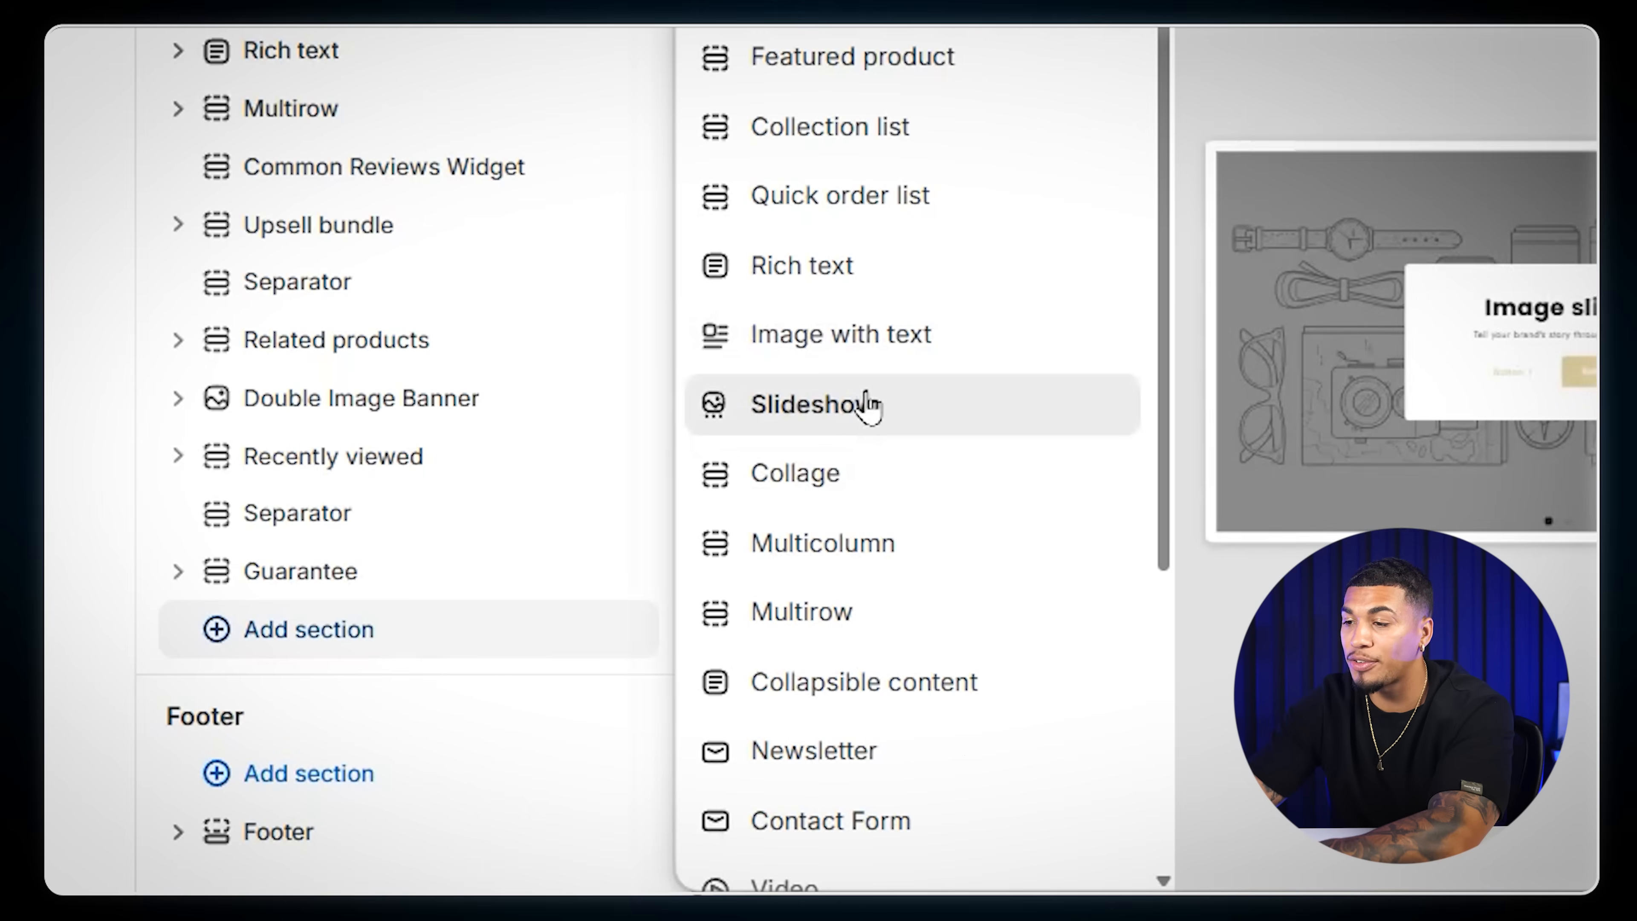
pyautogui.click(853, 354)
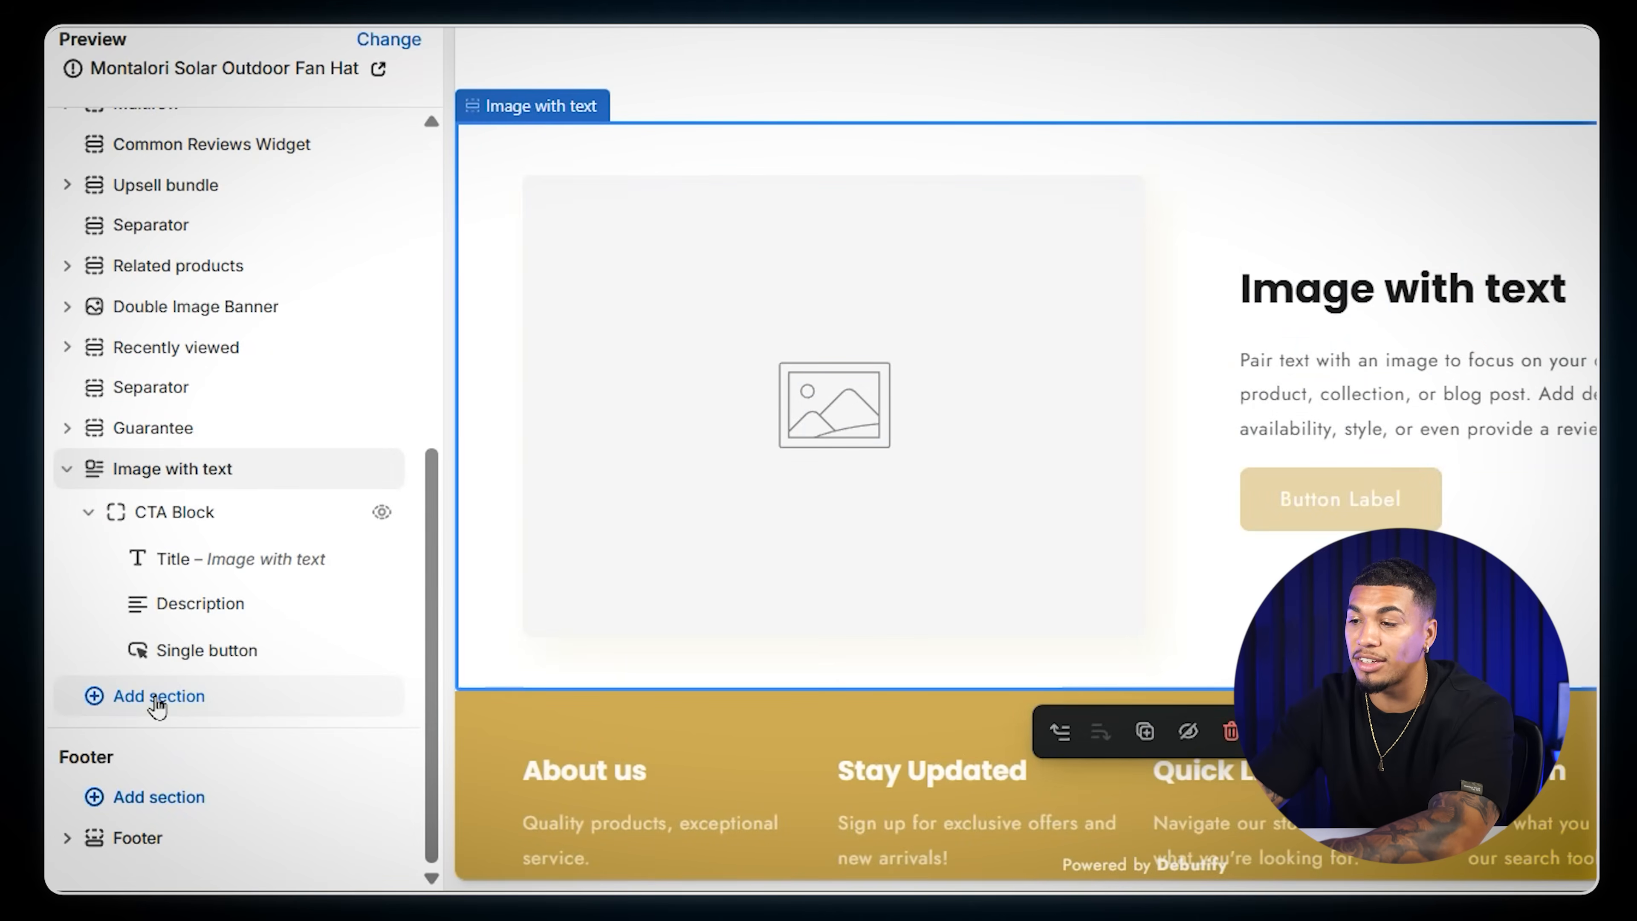
pyautogui.click(155, 697)
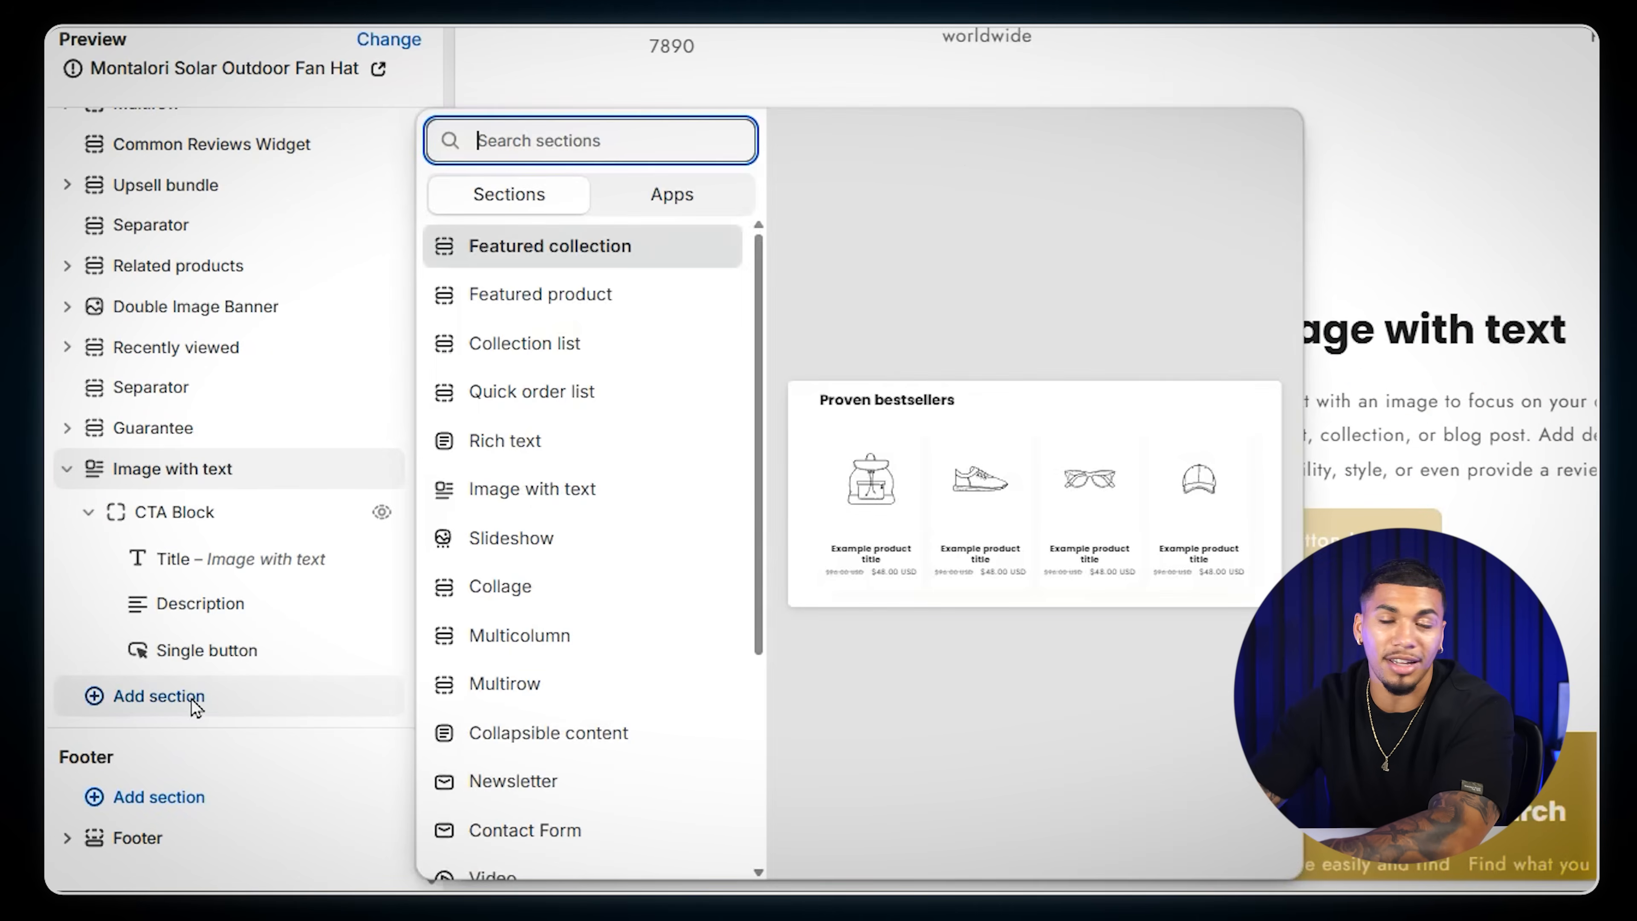
pyautogui.click(535, 497)
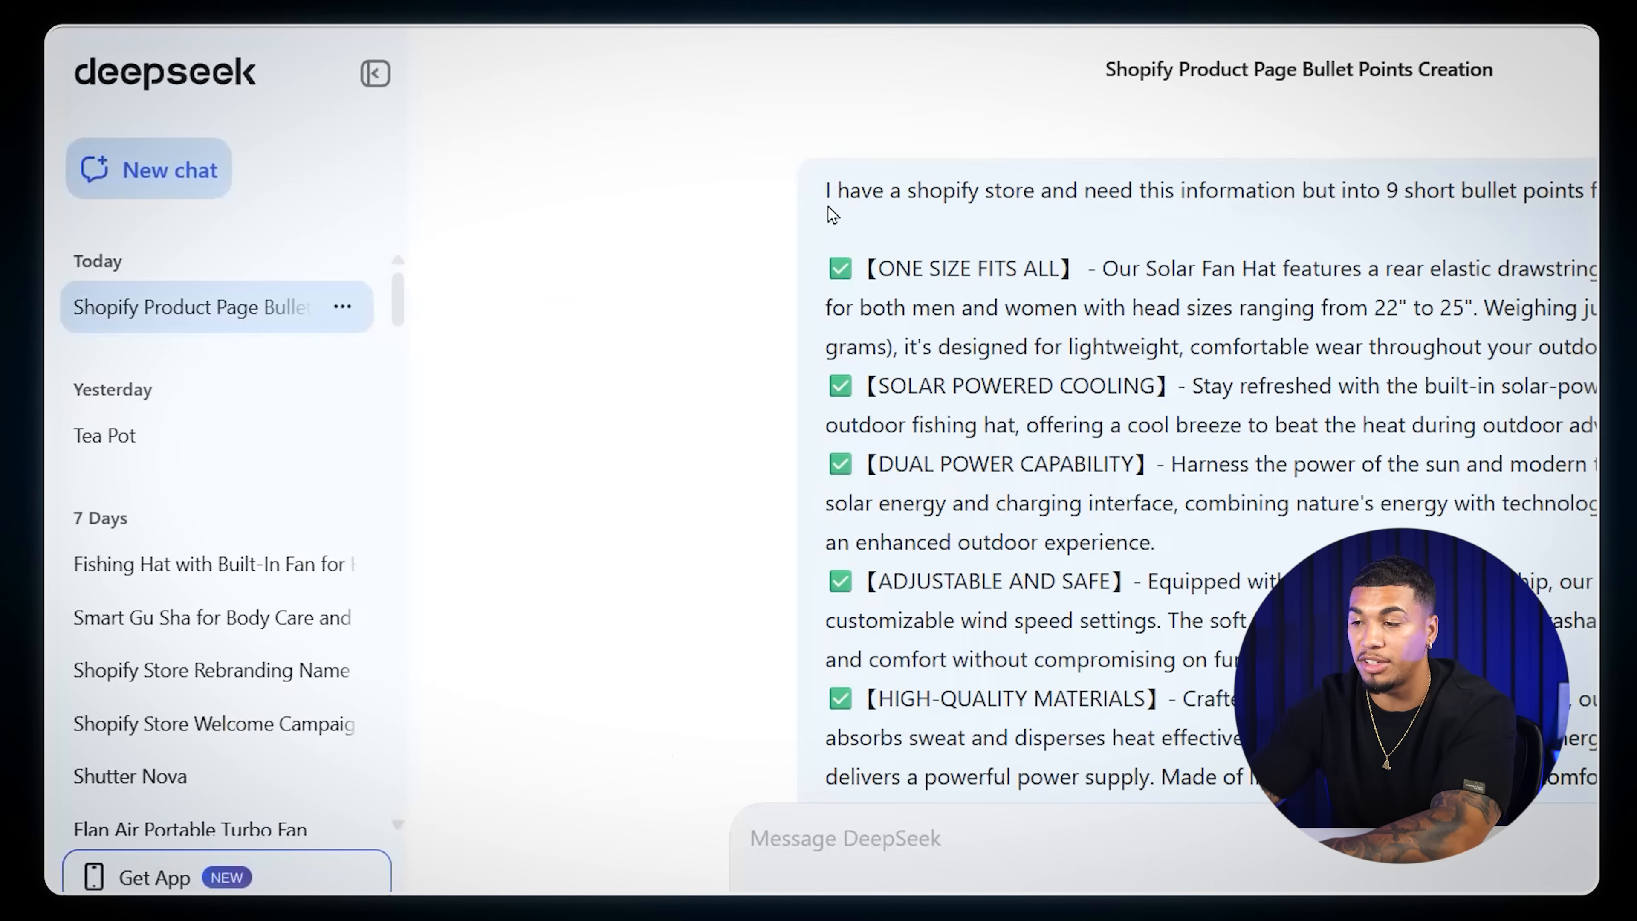
# - Copy the first three bullet points of the DeepSeek answer and paste them over the placeholder text of the Shopify Image with text section
pyautogui.moveTo(817, 188); pyautogui.dragTo(1597, 194)
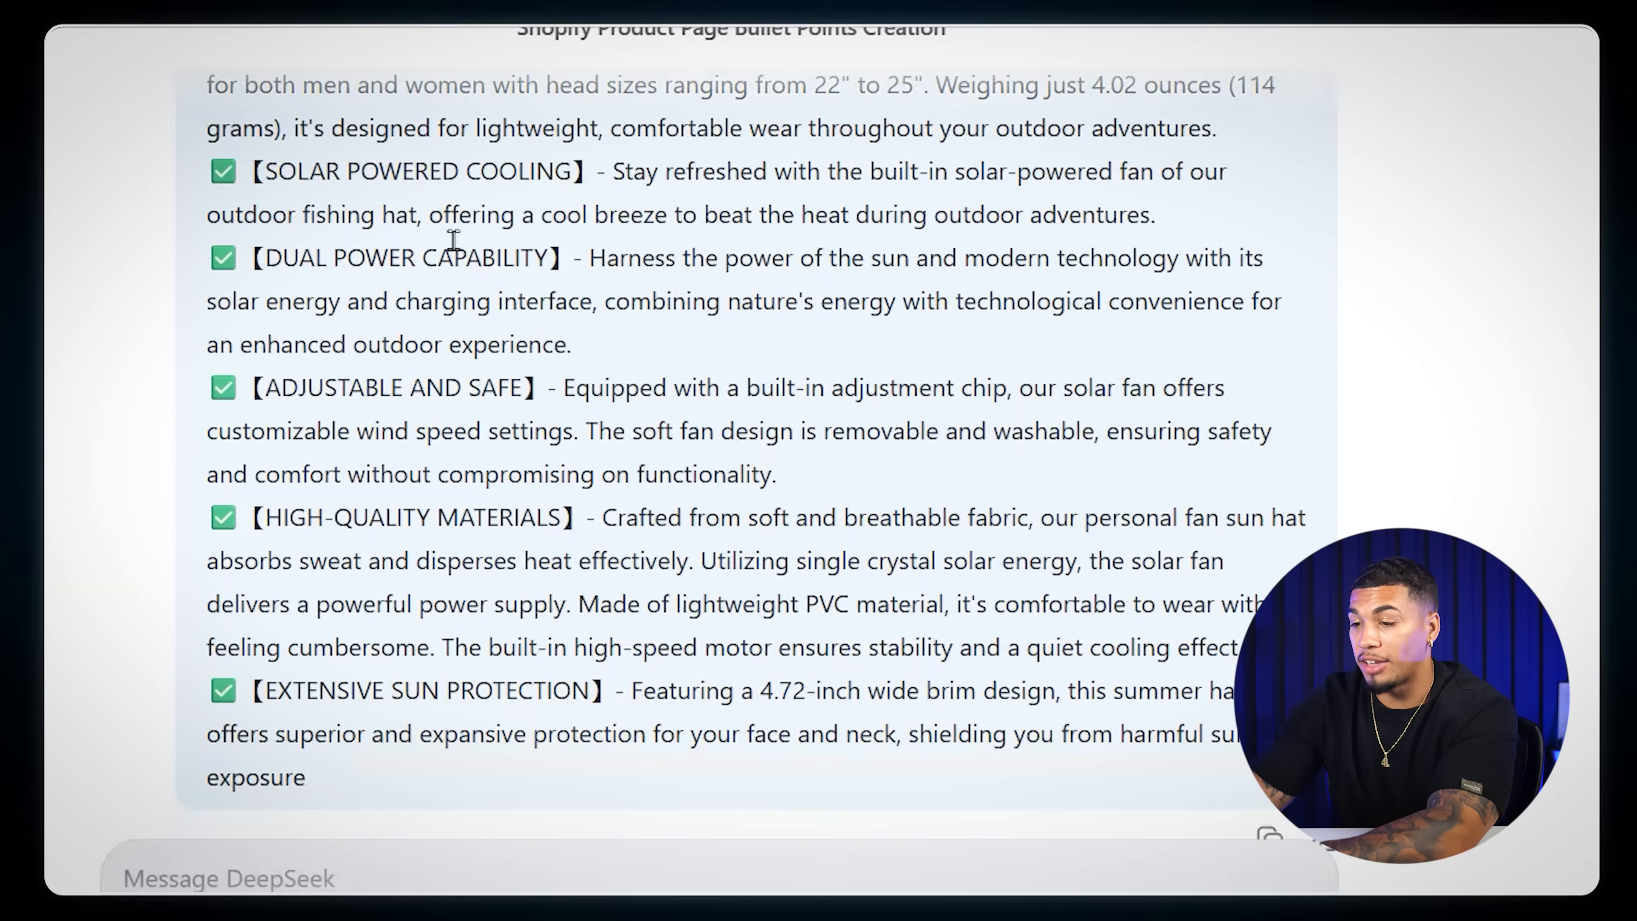
pyautogui.scroll(-10, 453, 240)
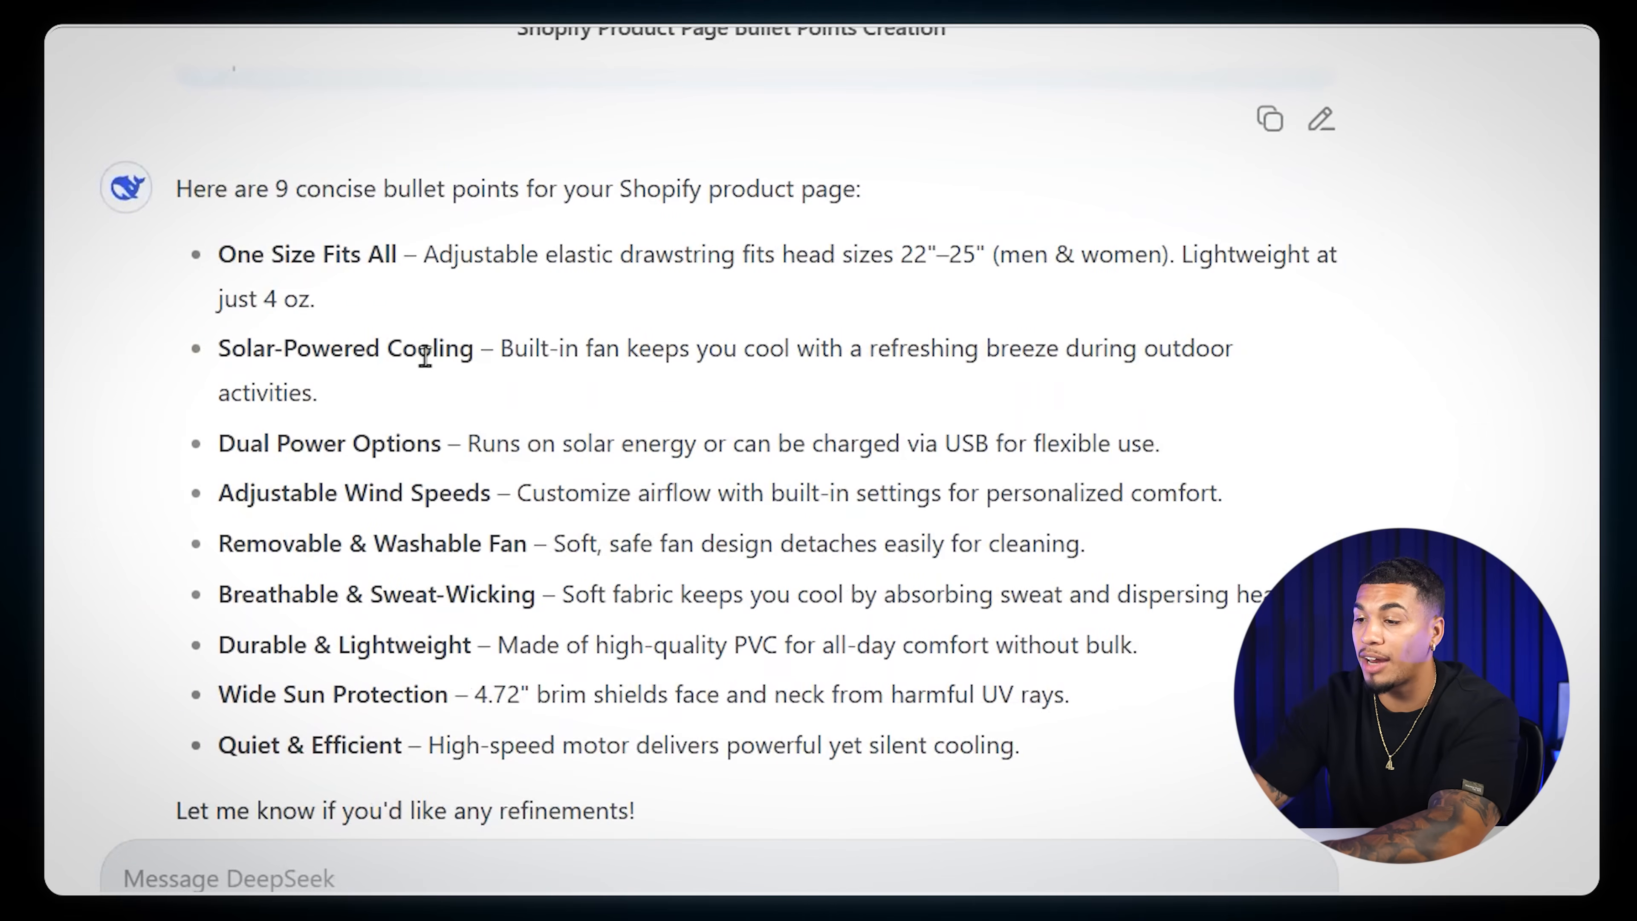
pyautogui.moveTo(217, 150); pyautogui.dragTo(1173, 355)
pyautogui.hotkey('ctrl', 'c')
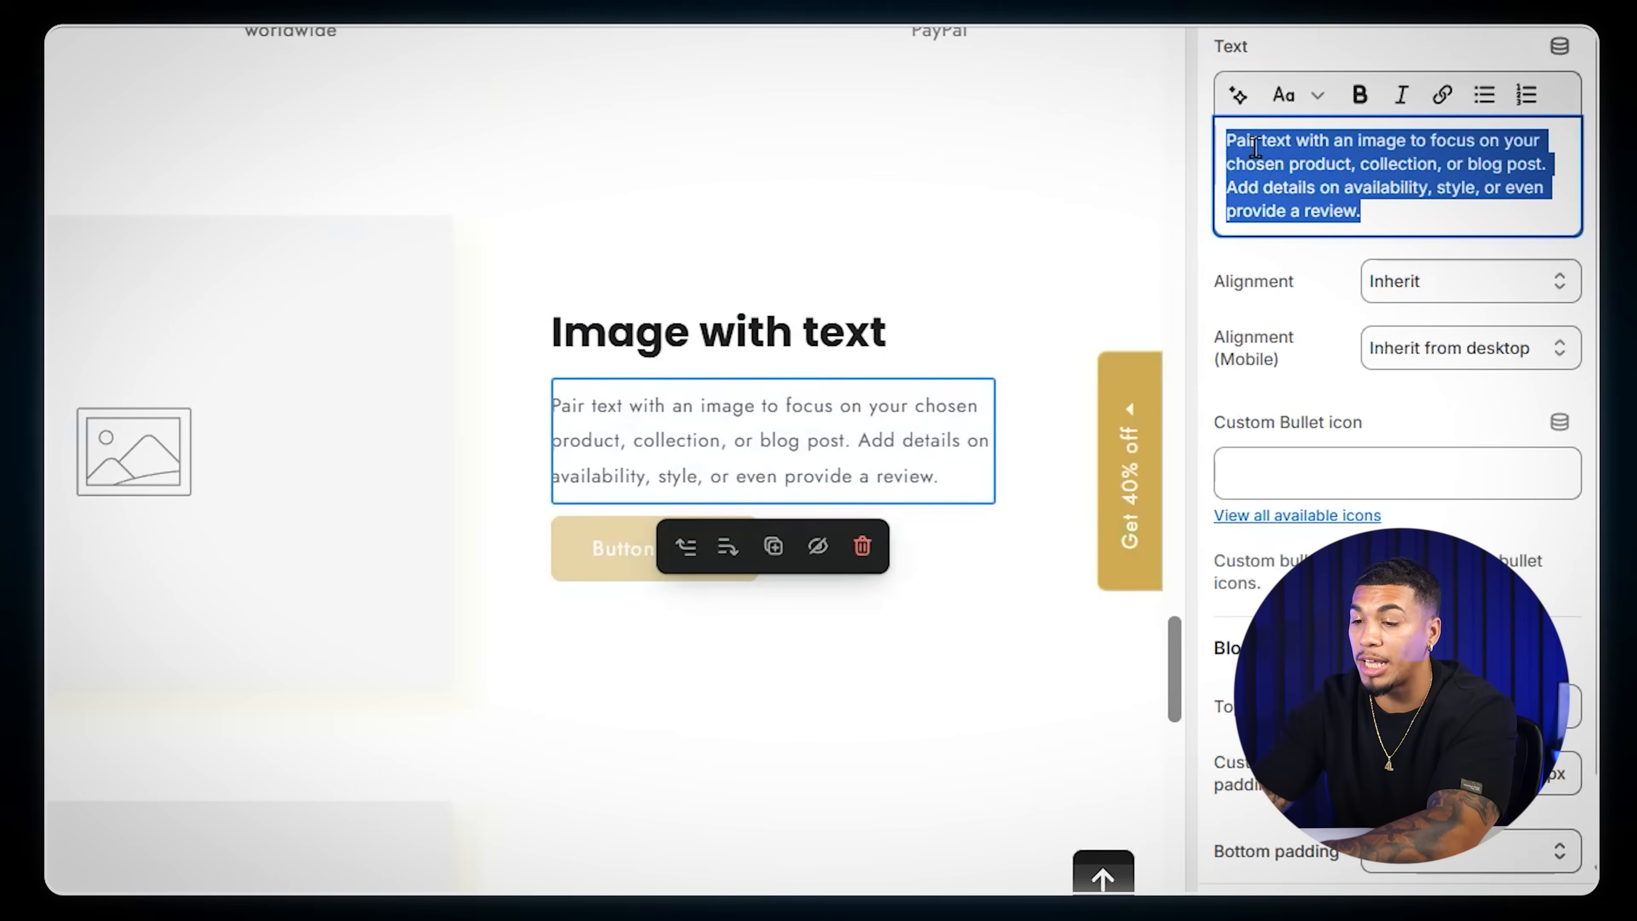
pyautogui.rightClick(1255, 147)
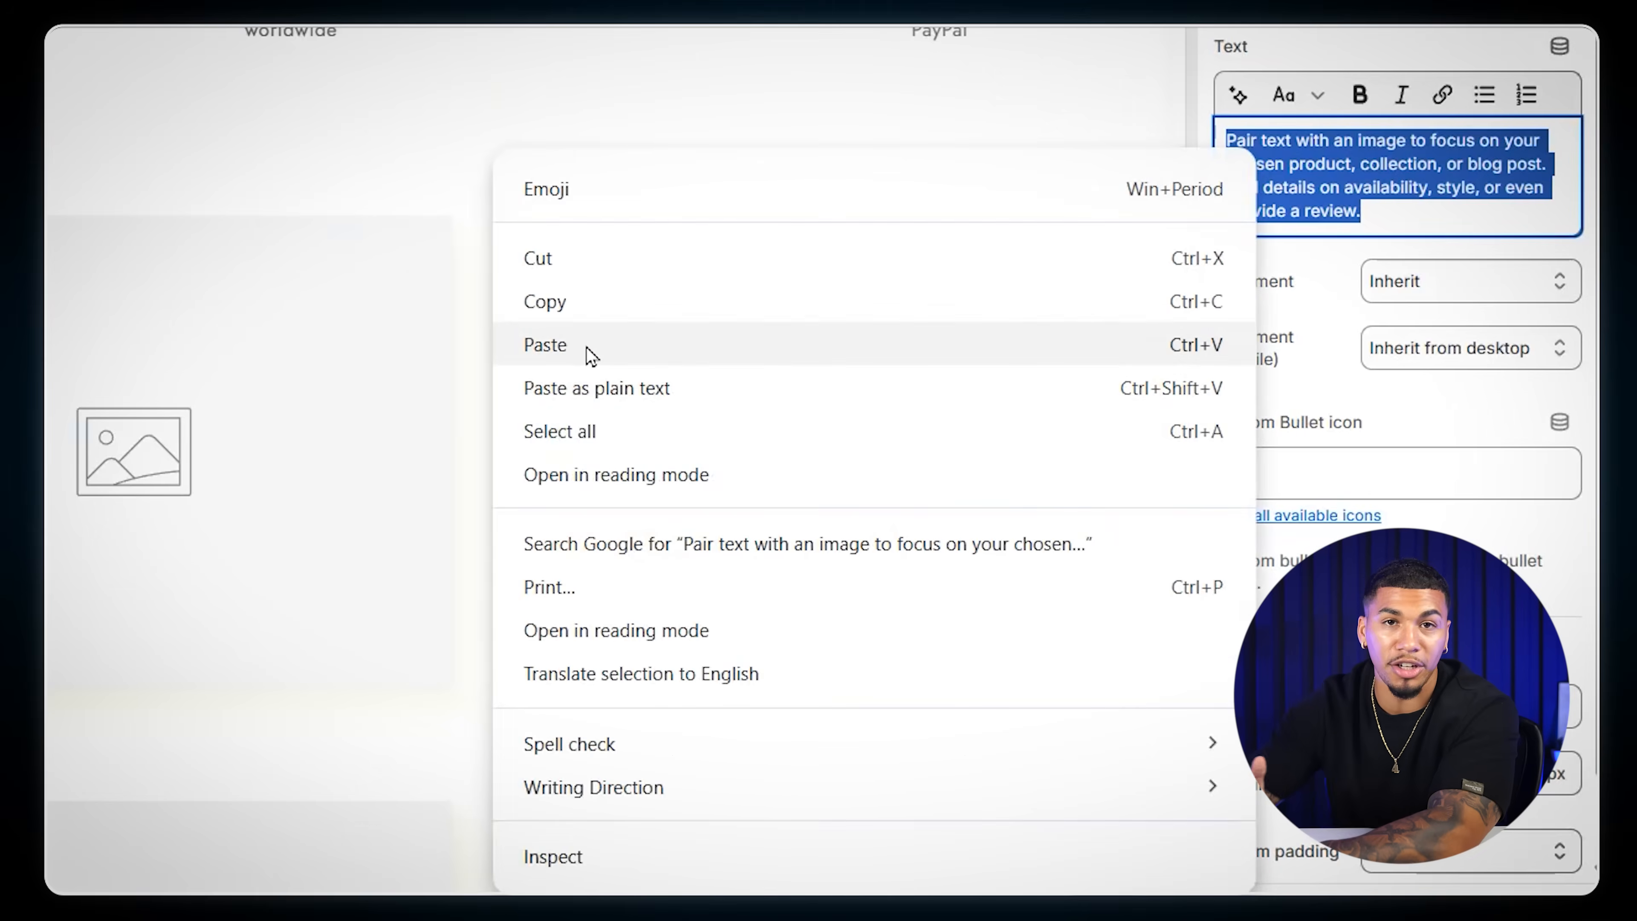
pyautogui.click(584, 351)
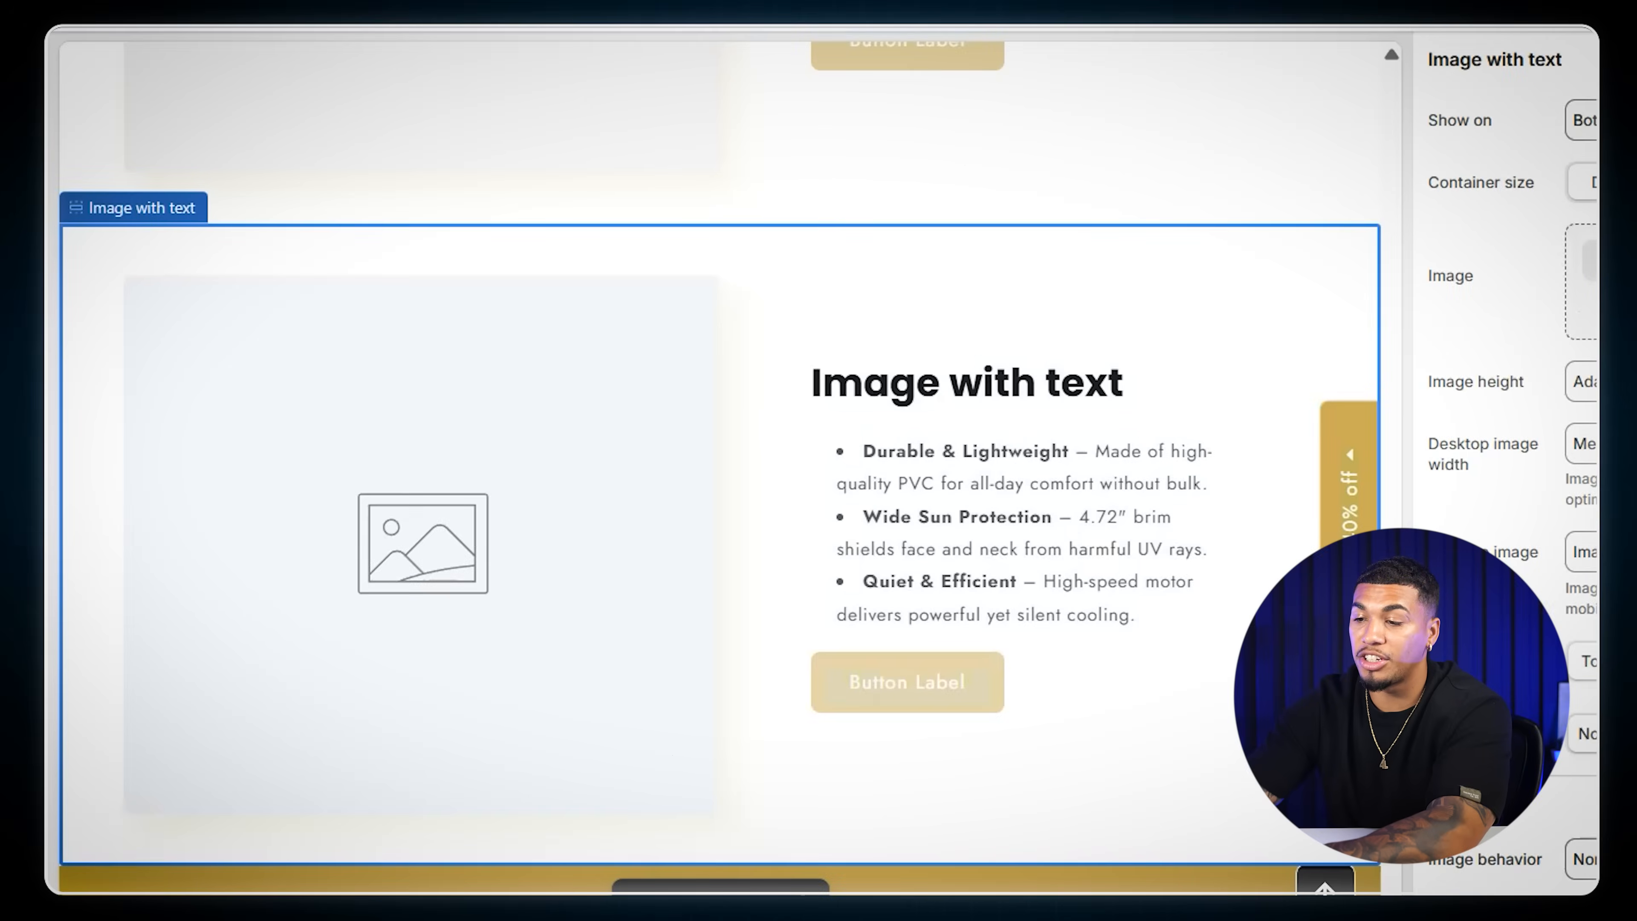
# - Browse the store's image files for hat pictures suited to the Image with text section
pyautogui.click(1590, 261)
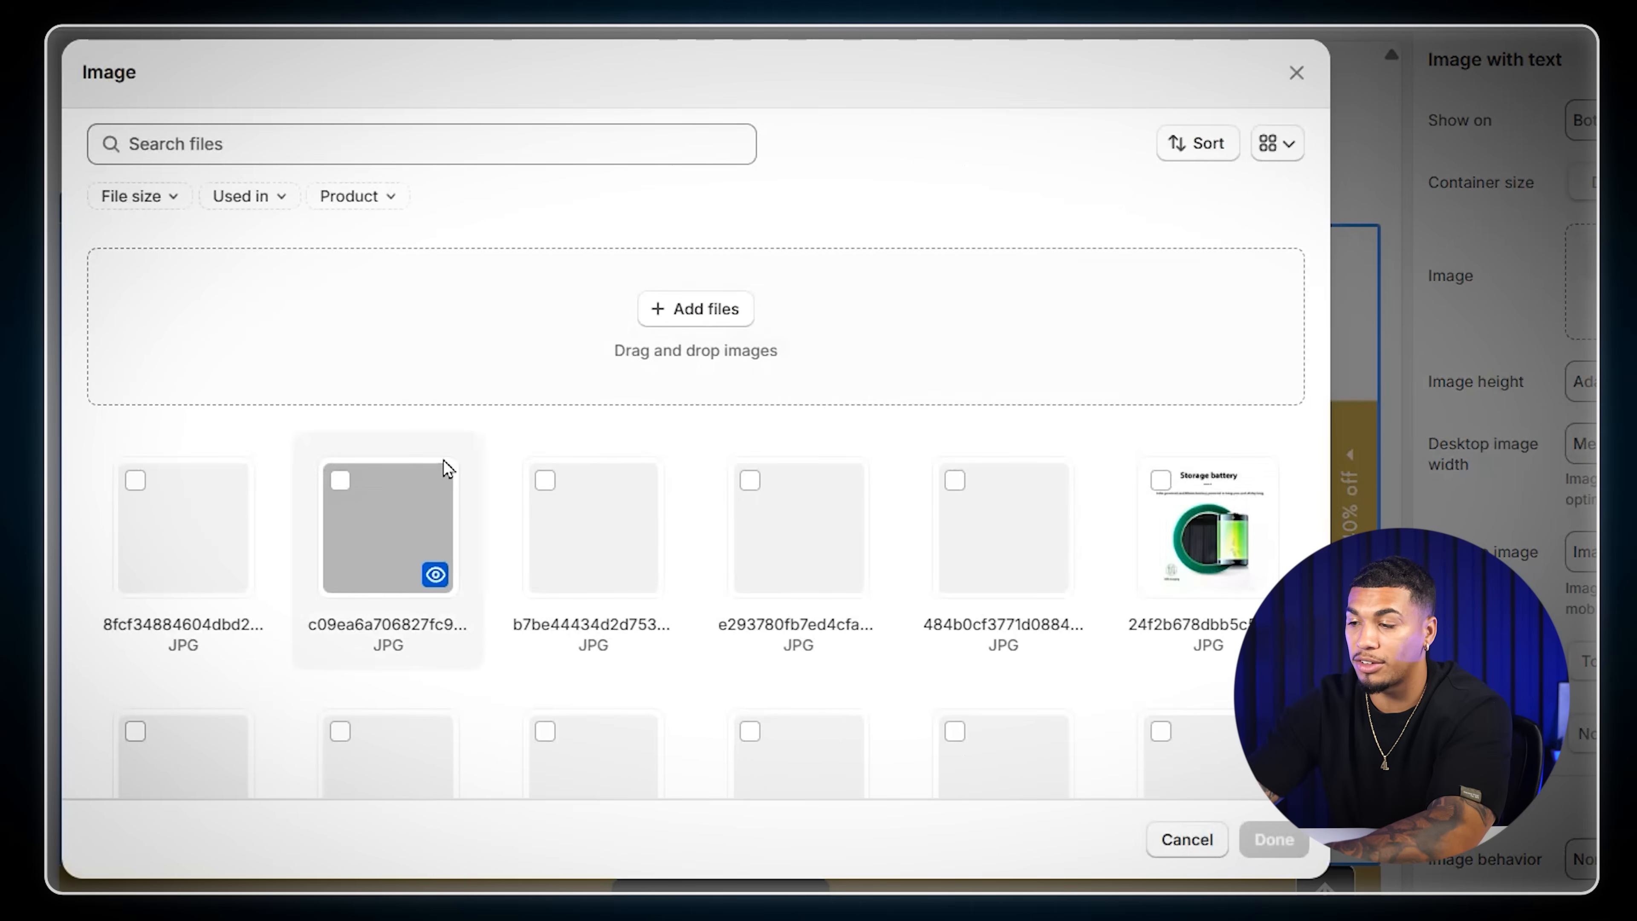
pyautogui.scroll(-2, 497, 431)
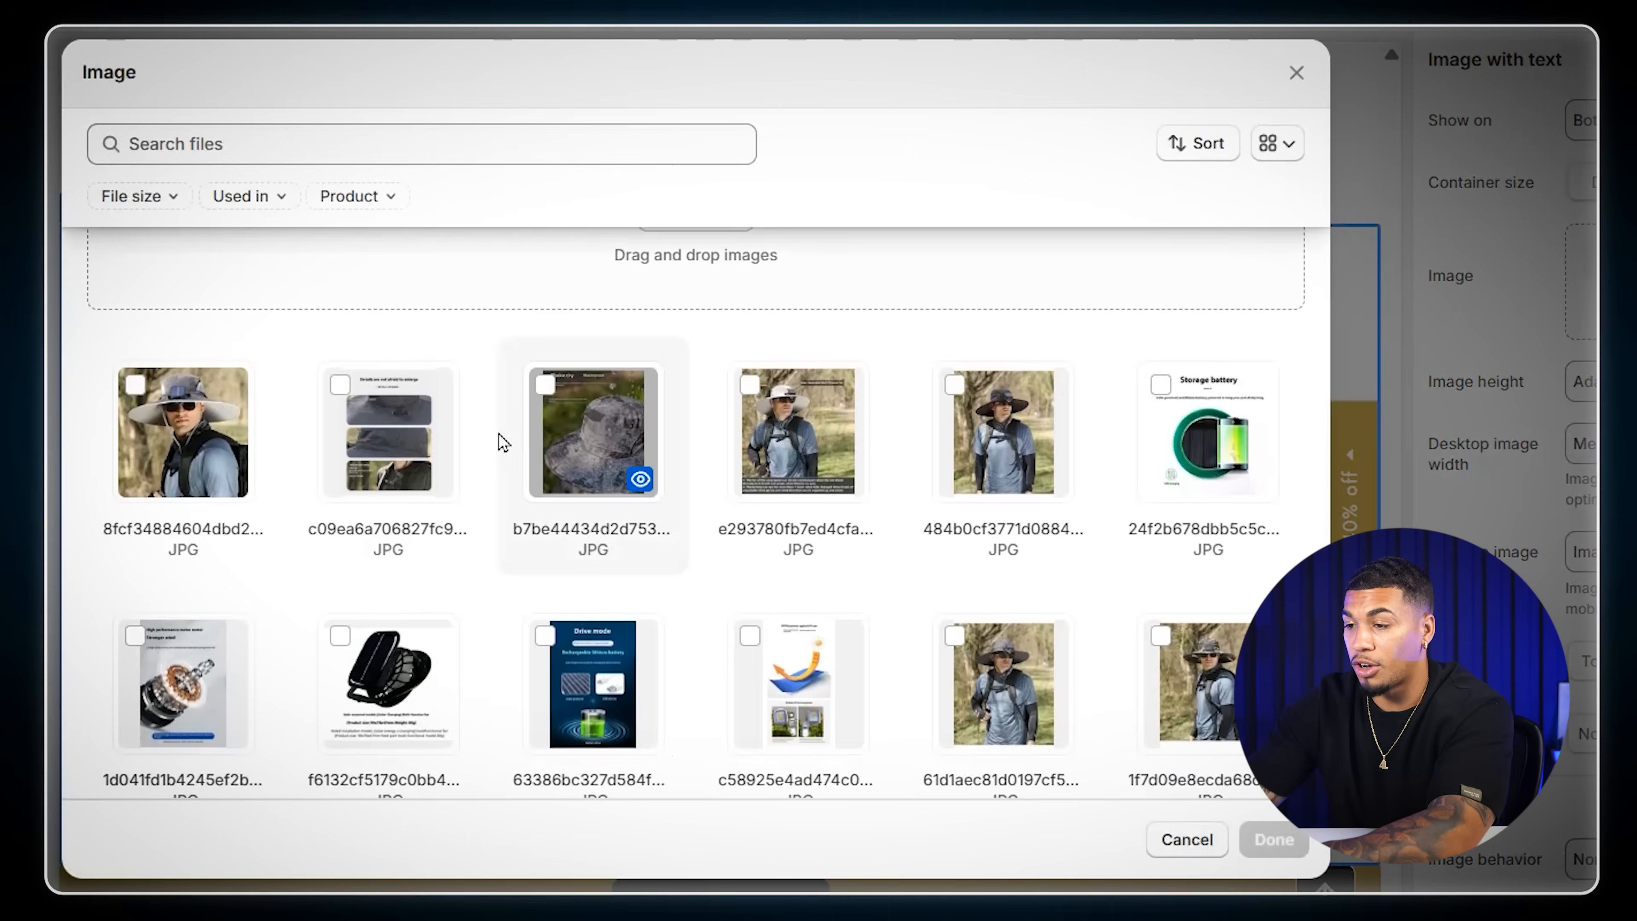
pyautogui.scroll(-2, 502, 443)
pyautogui.scroll(-15, 502, 443)
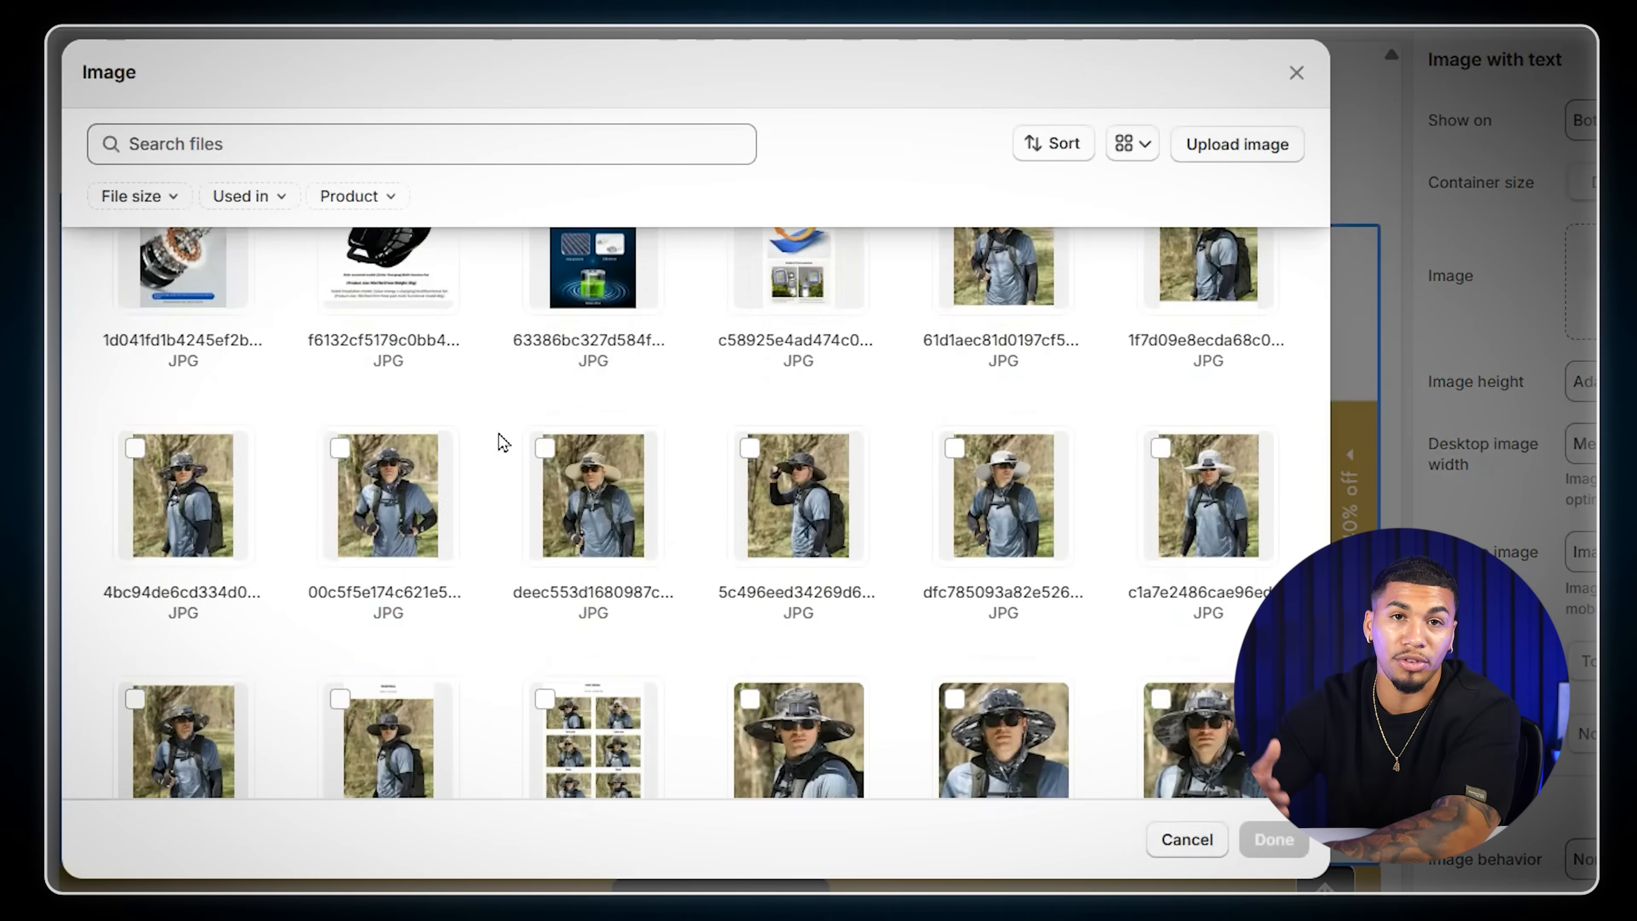
pyautogui.scroll(-8, 497, 443)
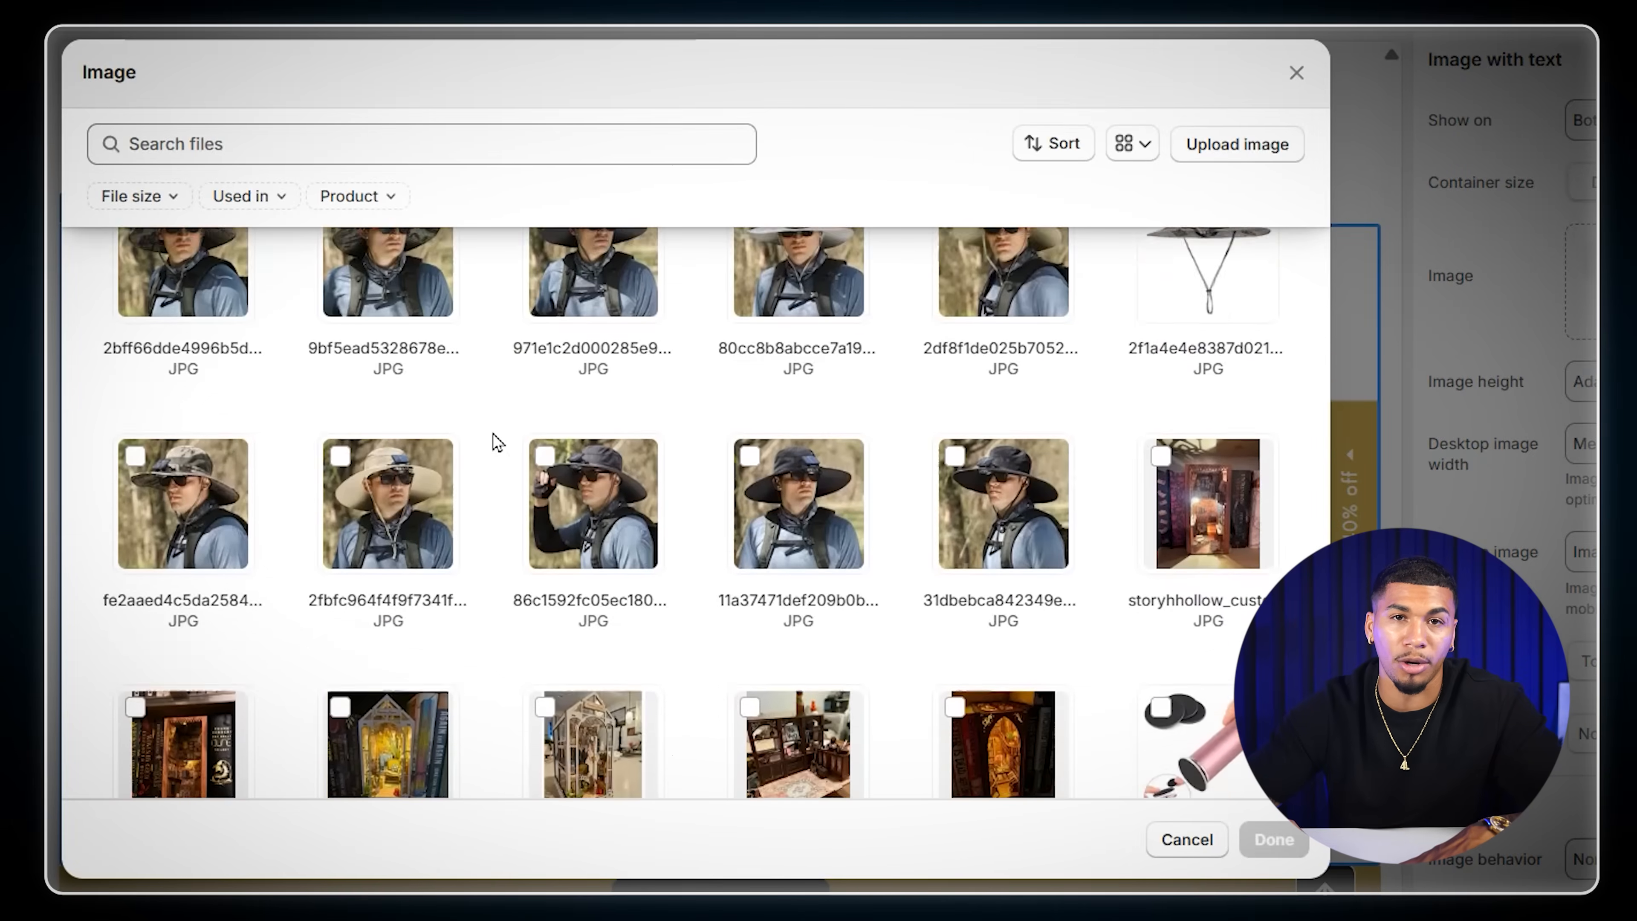
pyautogui.scroll(6, 497, 443)
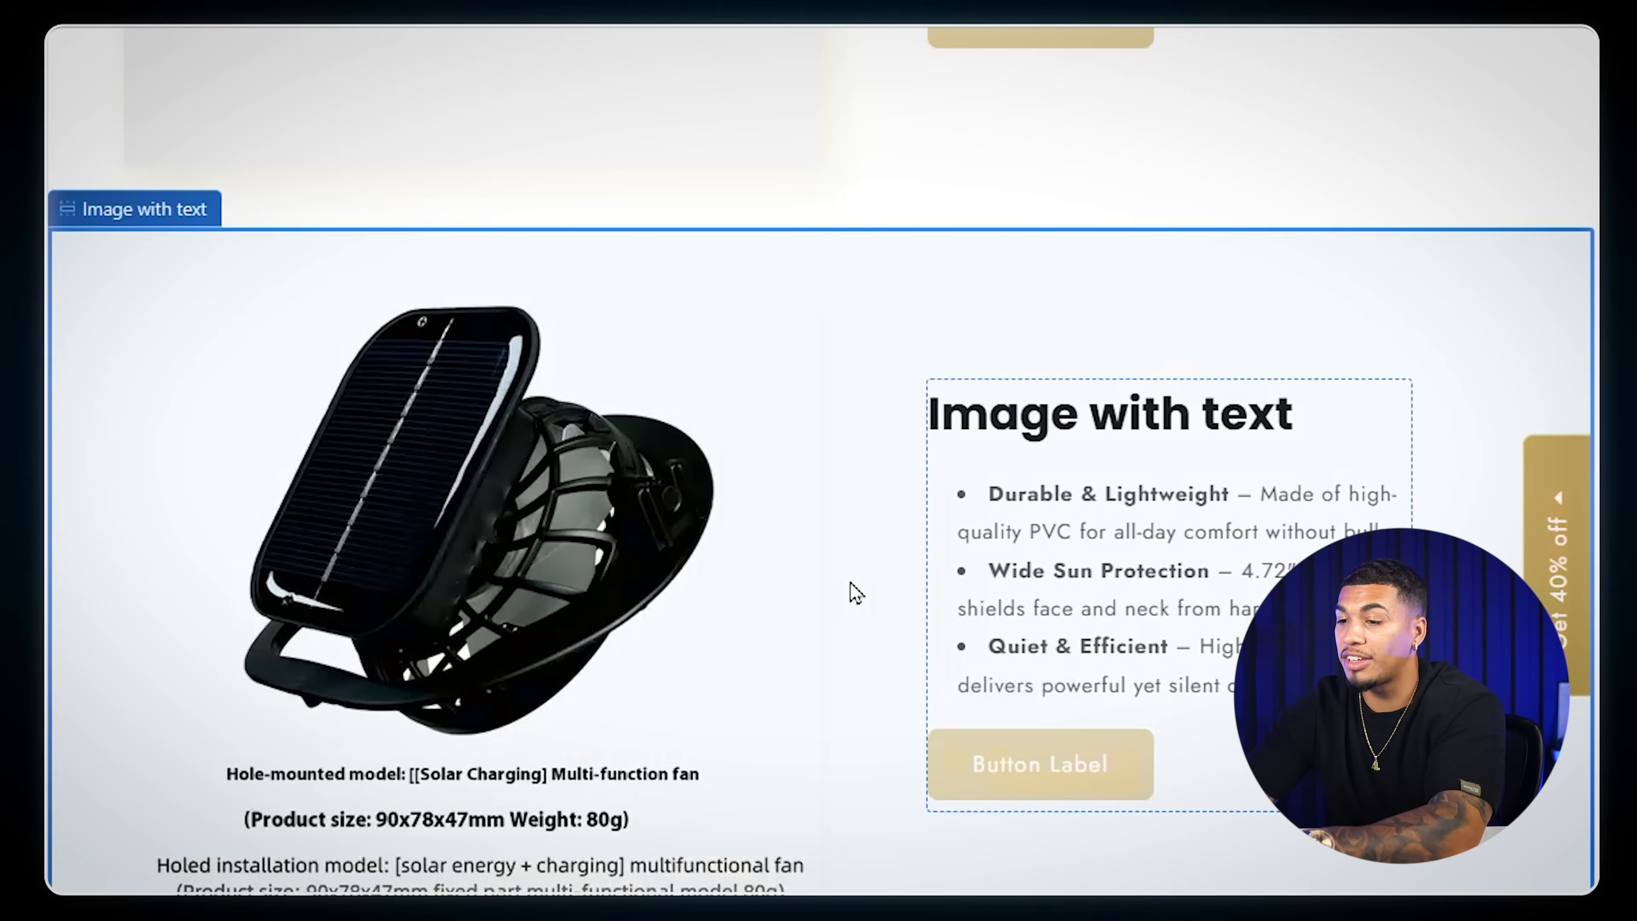
pyautogui.scroll(10, 848, 592)
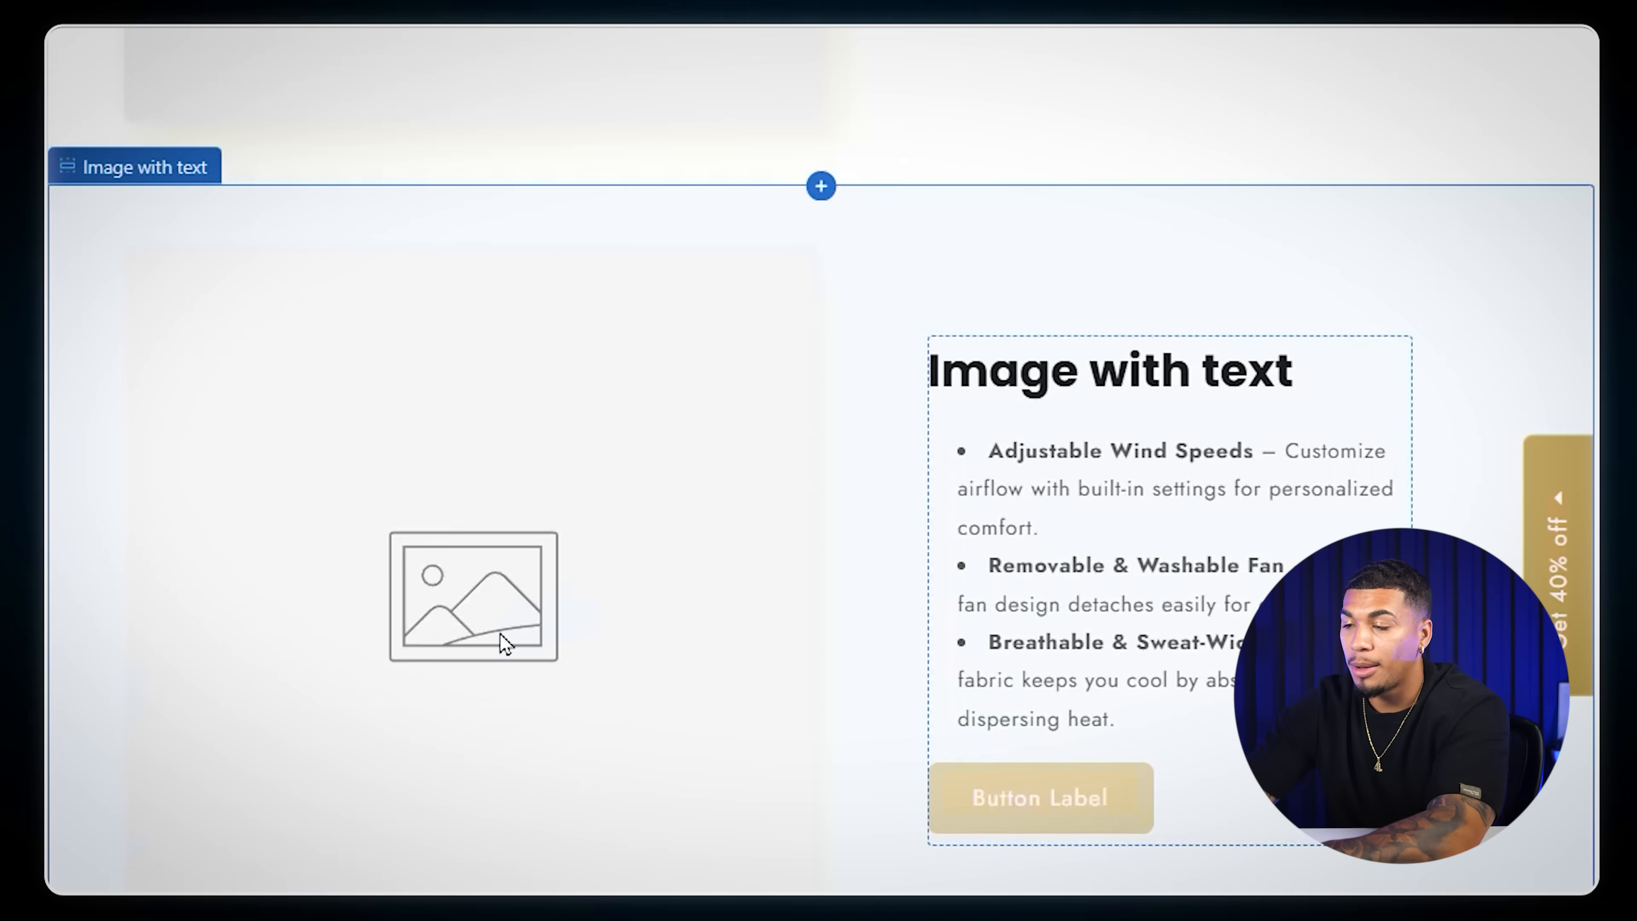
# - Set the desktop image placement of the Image with text section containing the Adjustable Wind Speeds bullets to Image second
pyautogui.scroll(8, 503, 638)
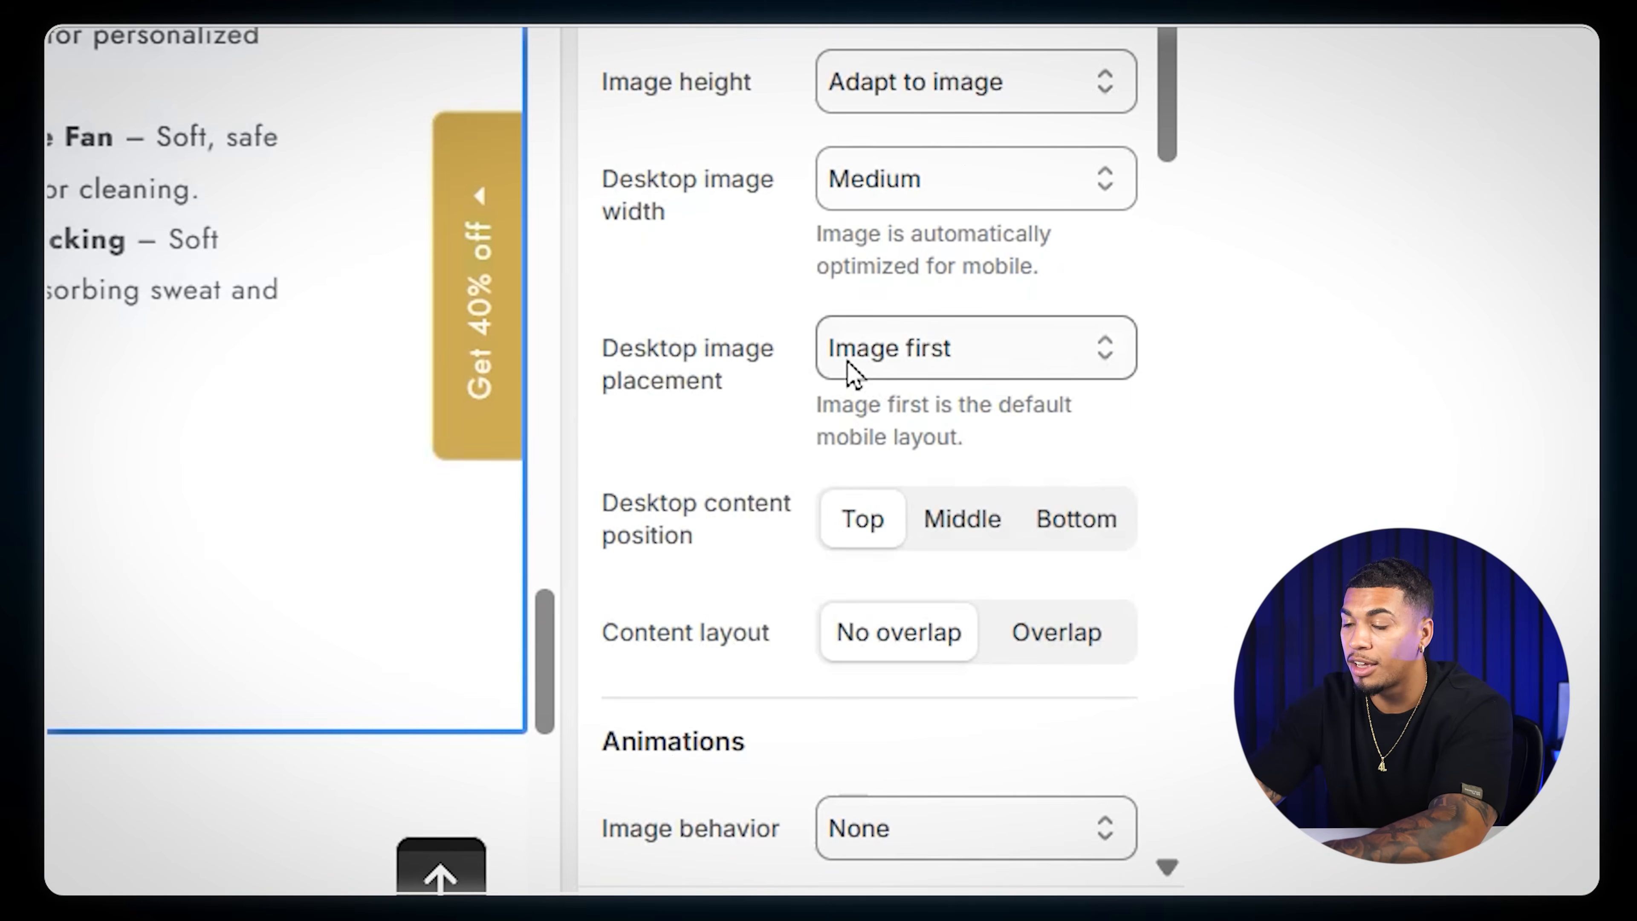
pyautogui.click(979, 357)
pyautogui.click(996, 469)
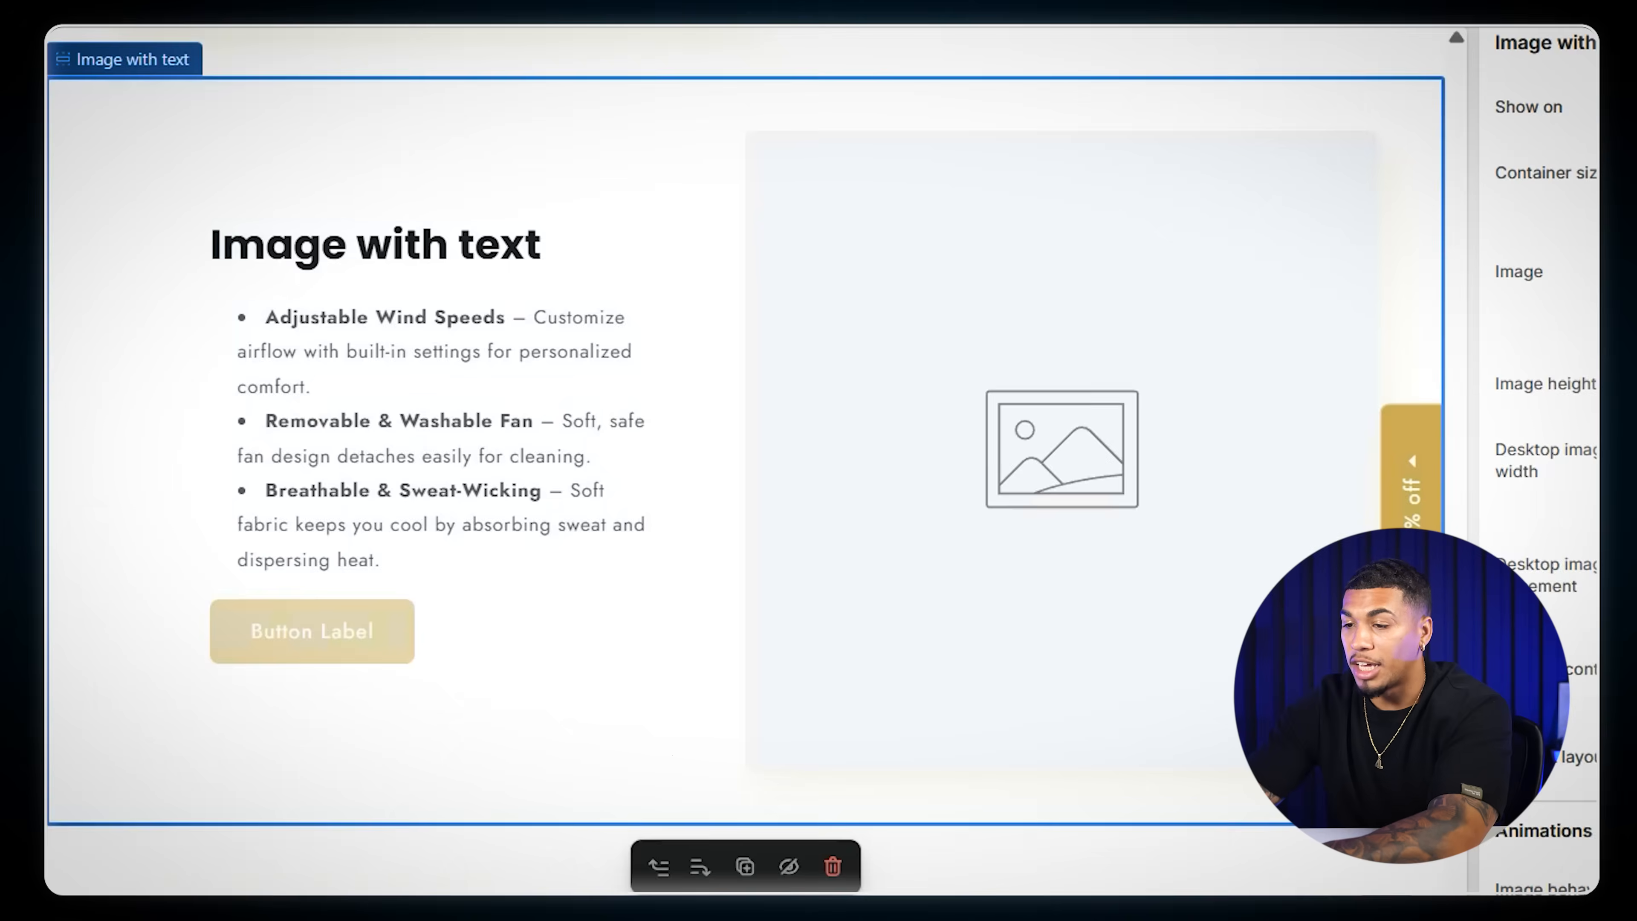
# - Insert the hat's detail design picture, the JPG starting with c09ea6a706827fc9, as the image of the Adjustable Wind Speeds section
pyautogui.click(1596, 258)
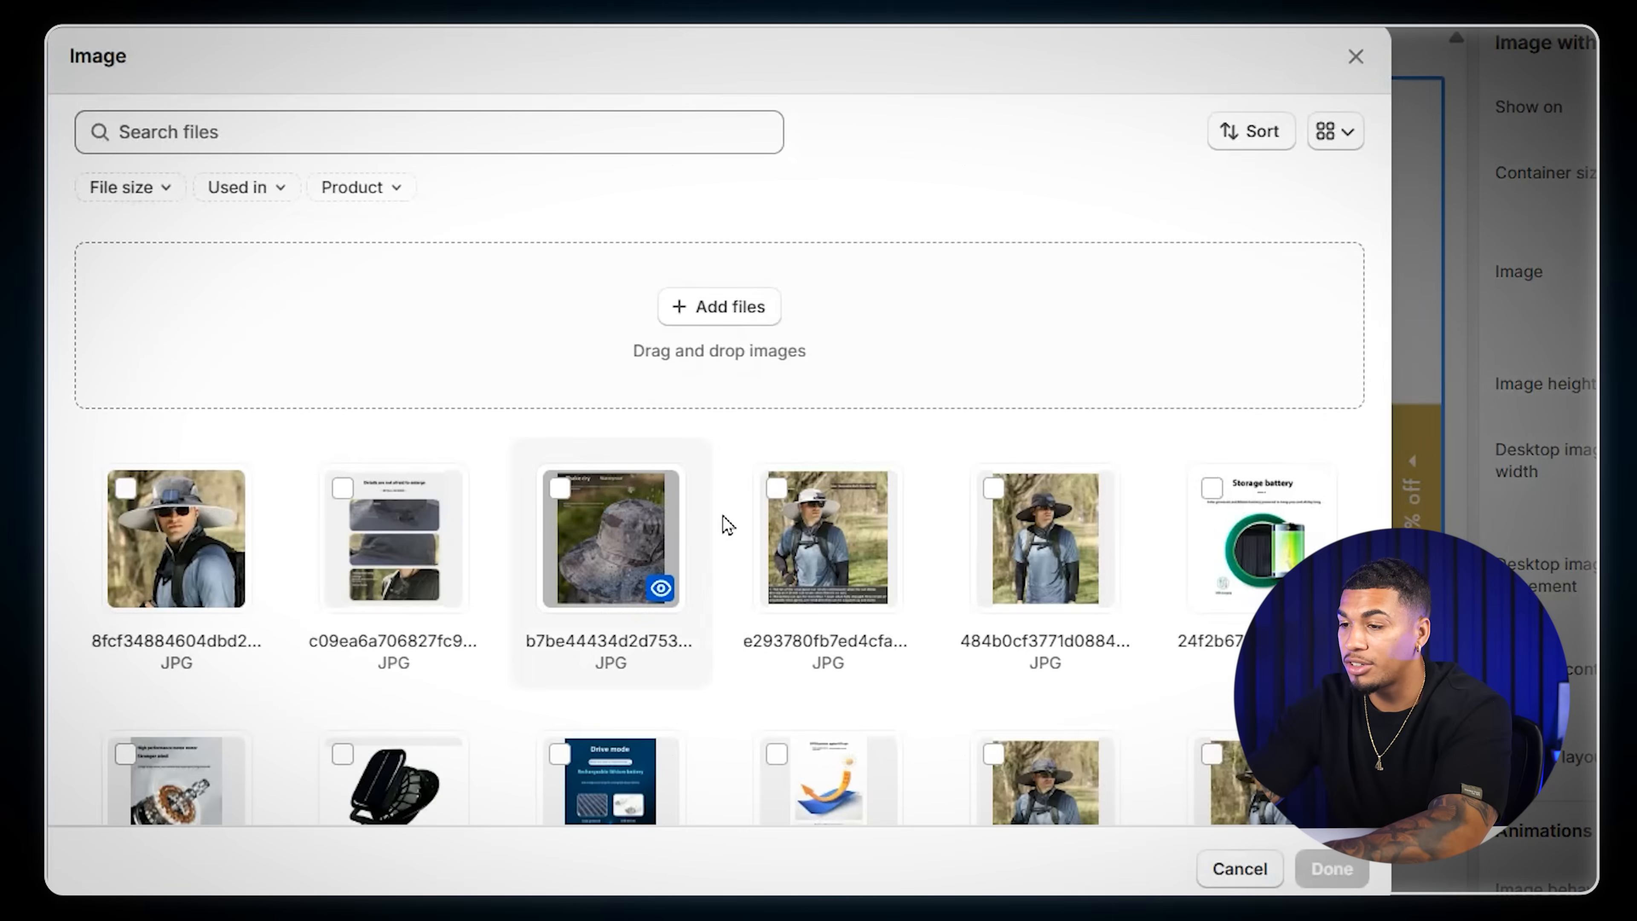
pyautogui.click(451, 548)
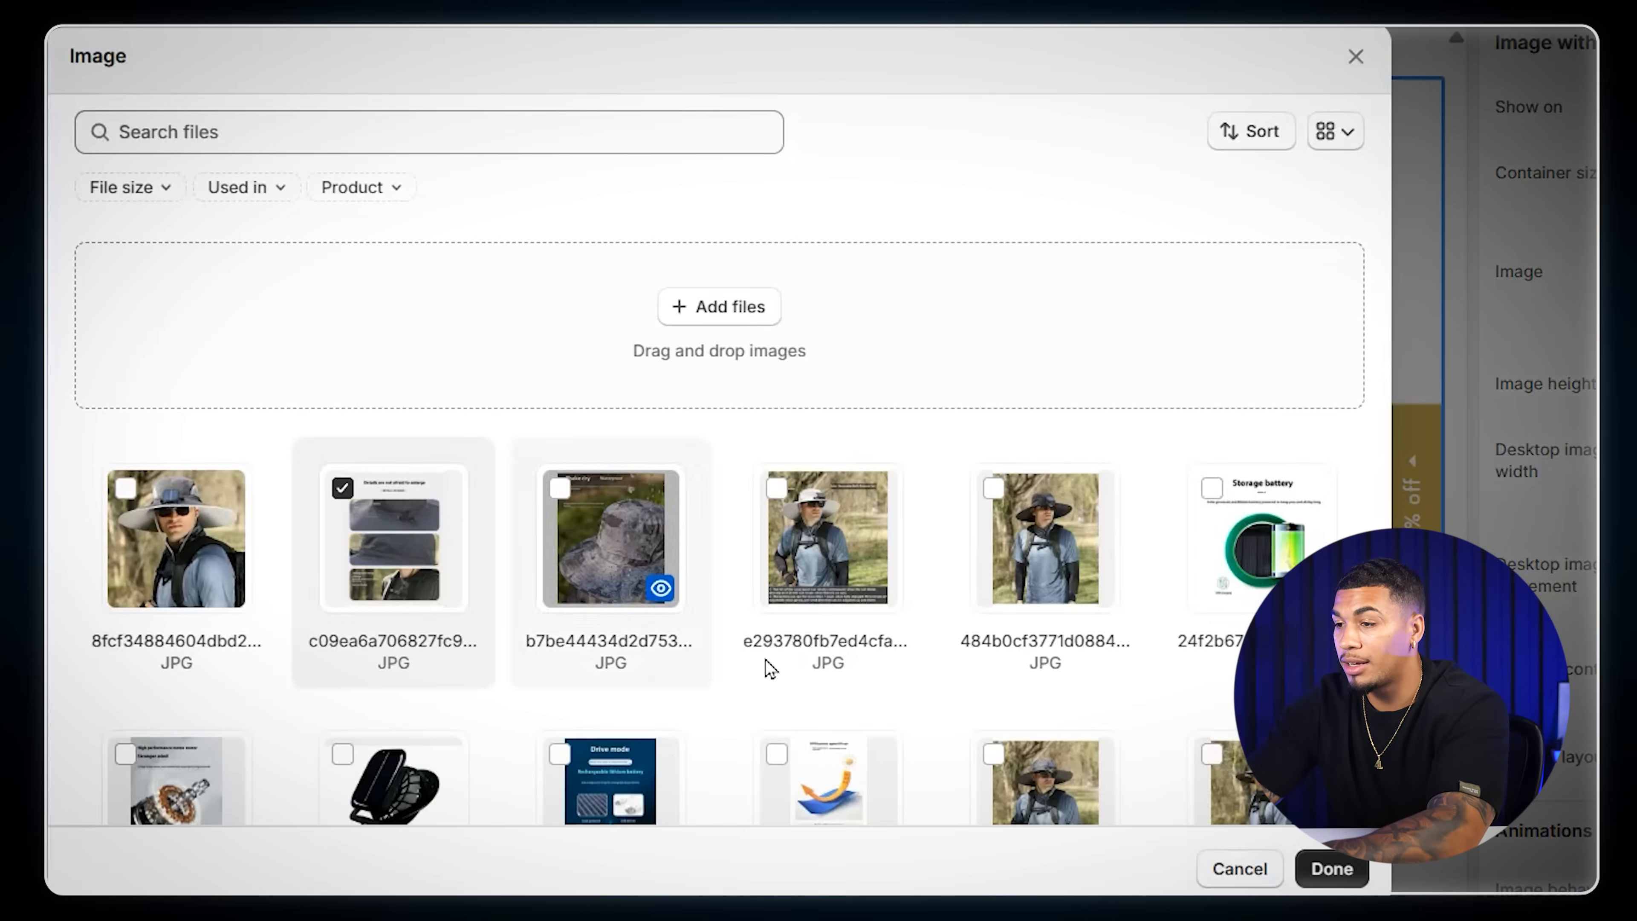
pyautogui.click(1331, 868)
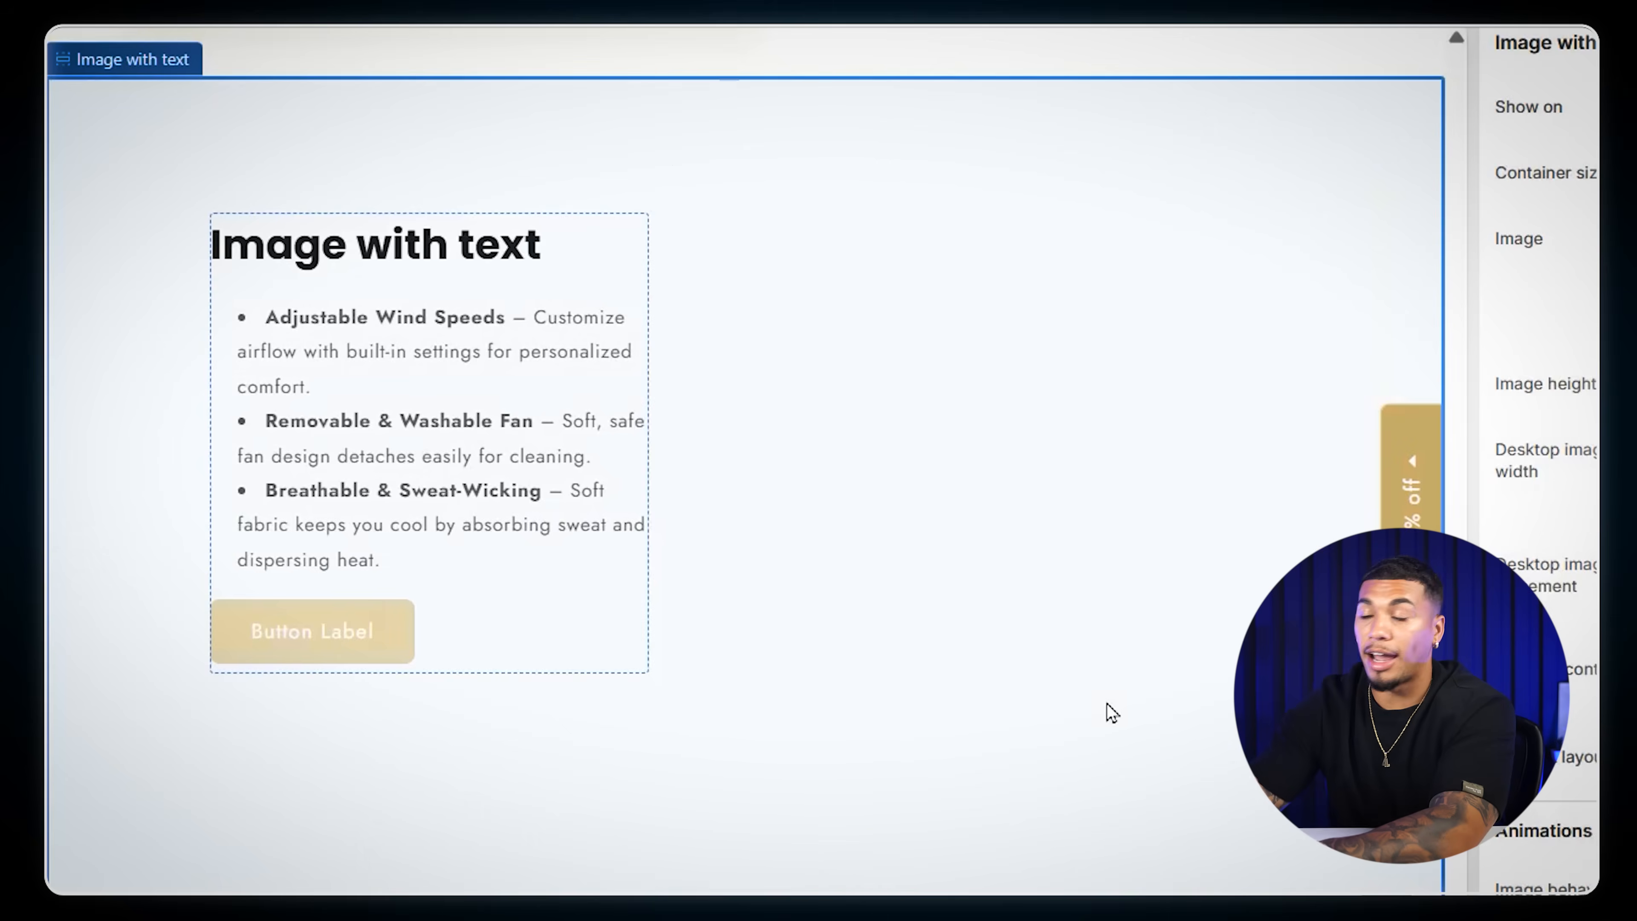
pyautogui.scroll(8, 1195, 609)
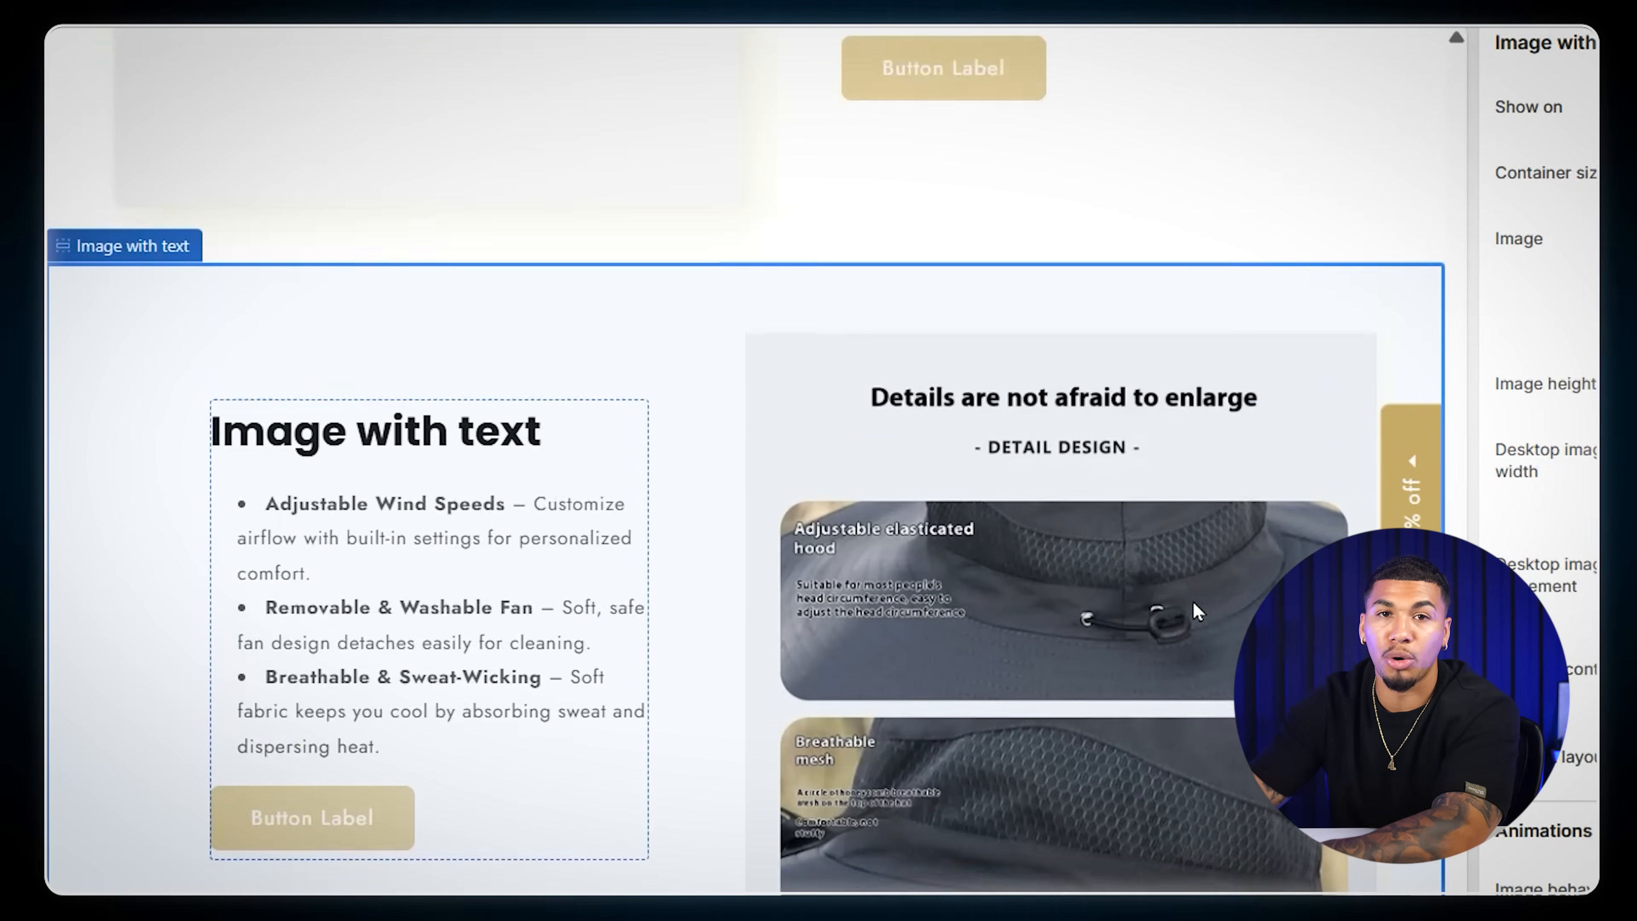
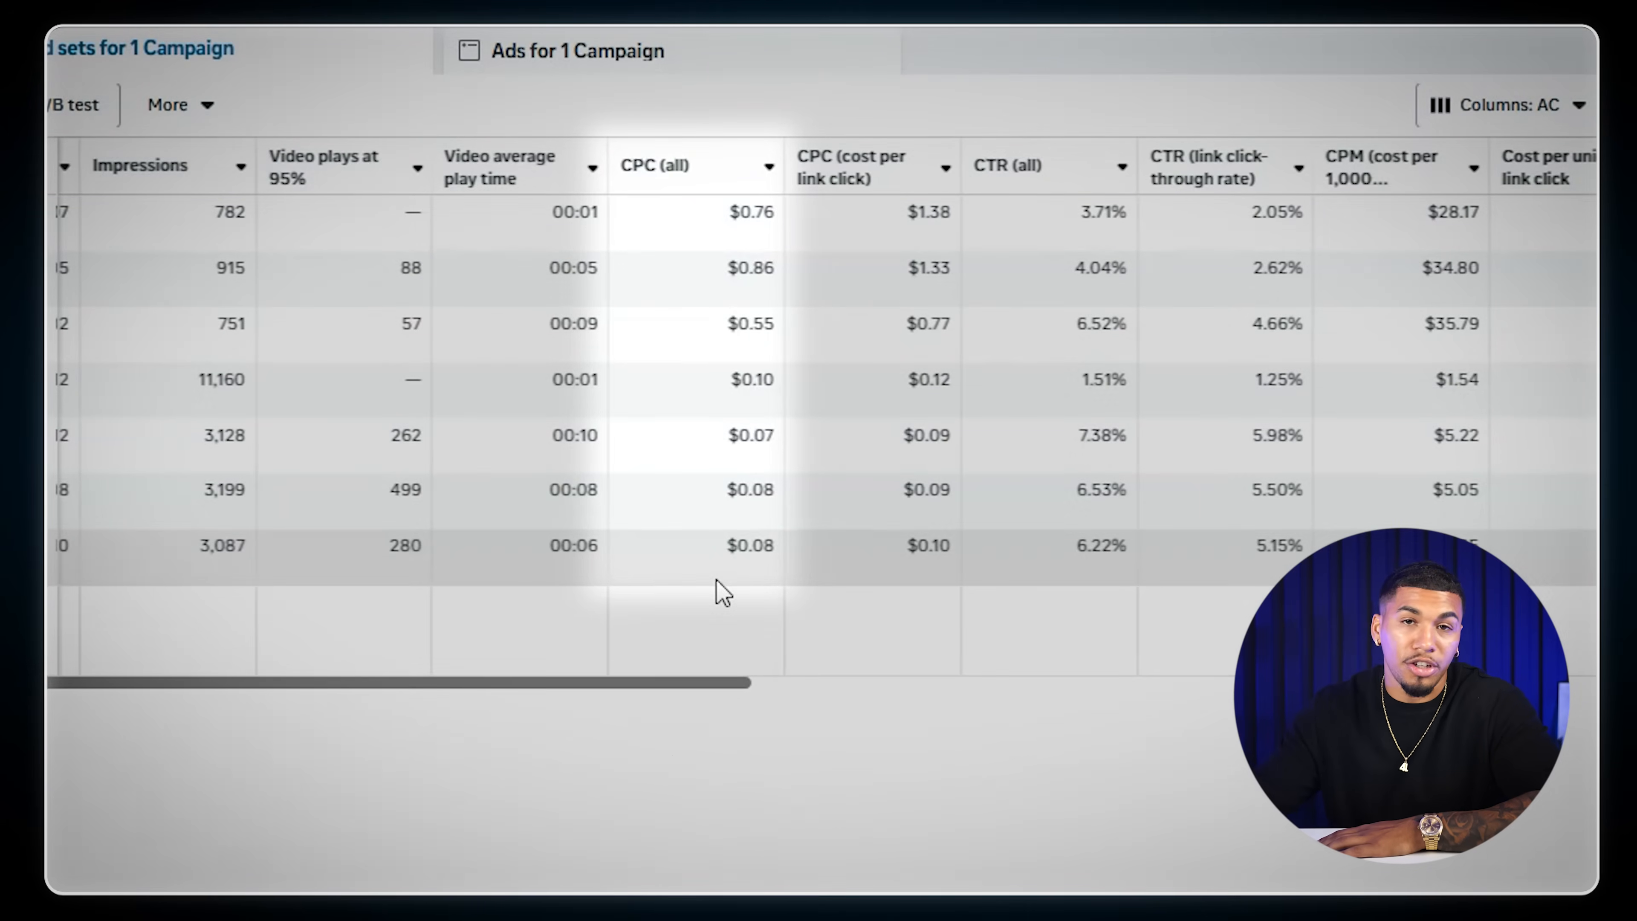
# - In Meta Ads Manager, review the ad set metrics and duplicate the V1 2nd ad set into a new campaign named Cold Audience Solar fan Hat
pyautogui.hscroll(5, 804, 683)
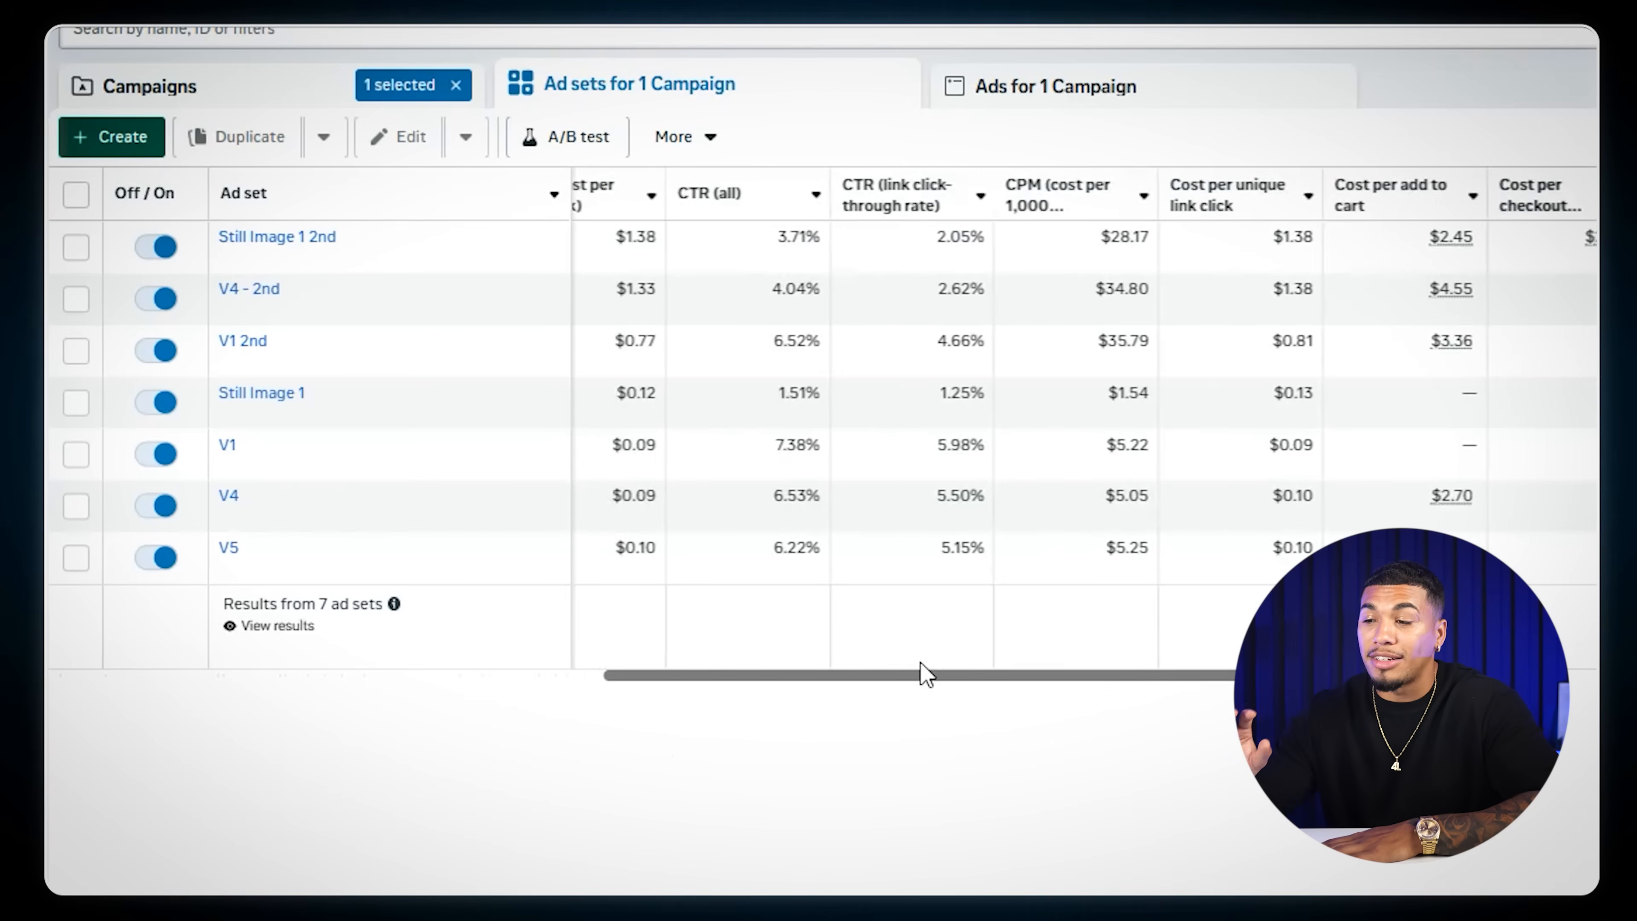
pyautogui.moveTo(925, 673); pyautogui.dragTo(799, 673)
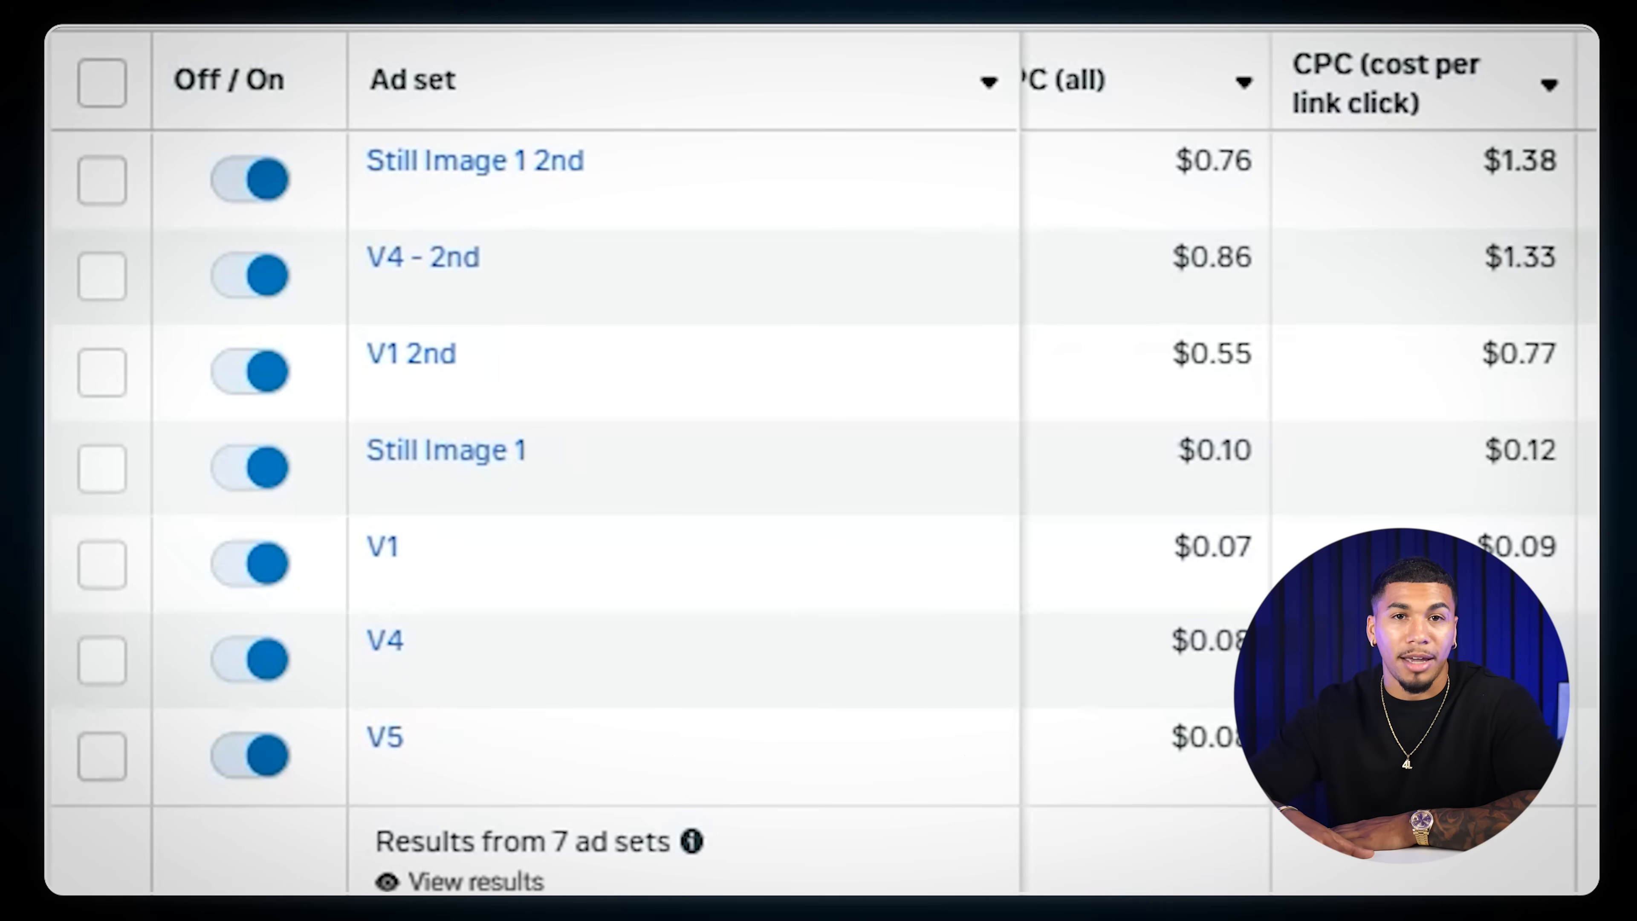
pyautogui.moveTo(722, 403)
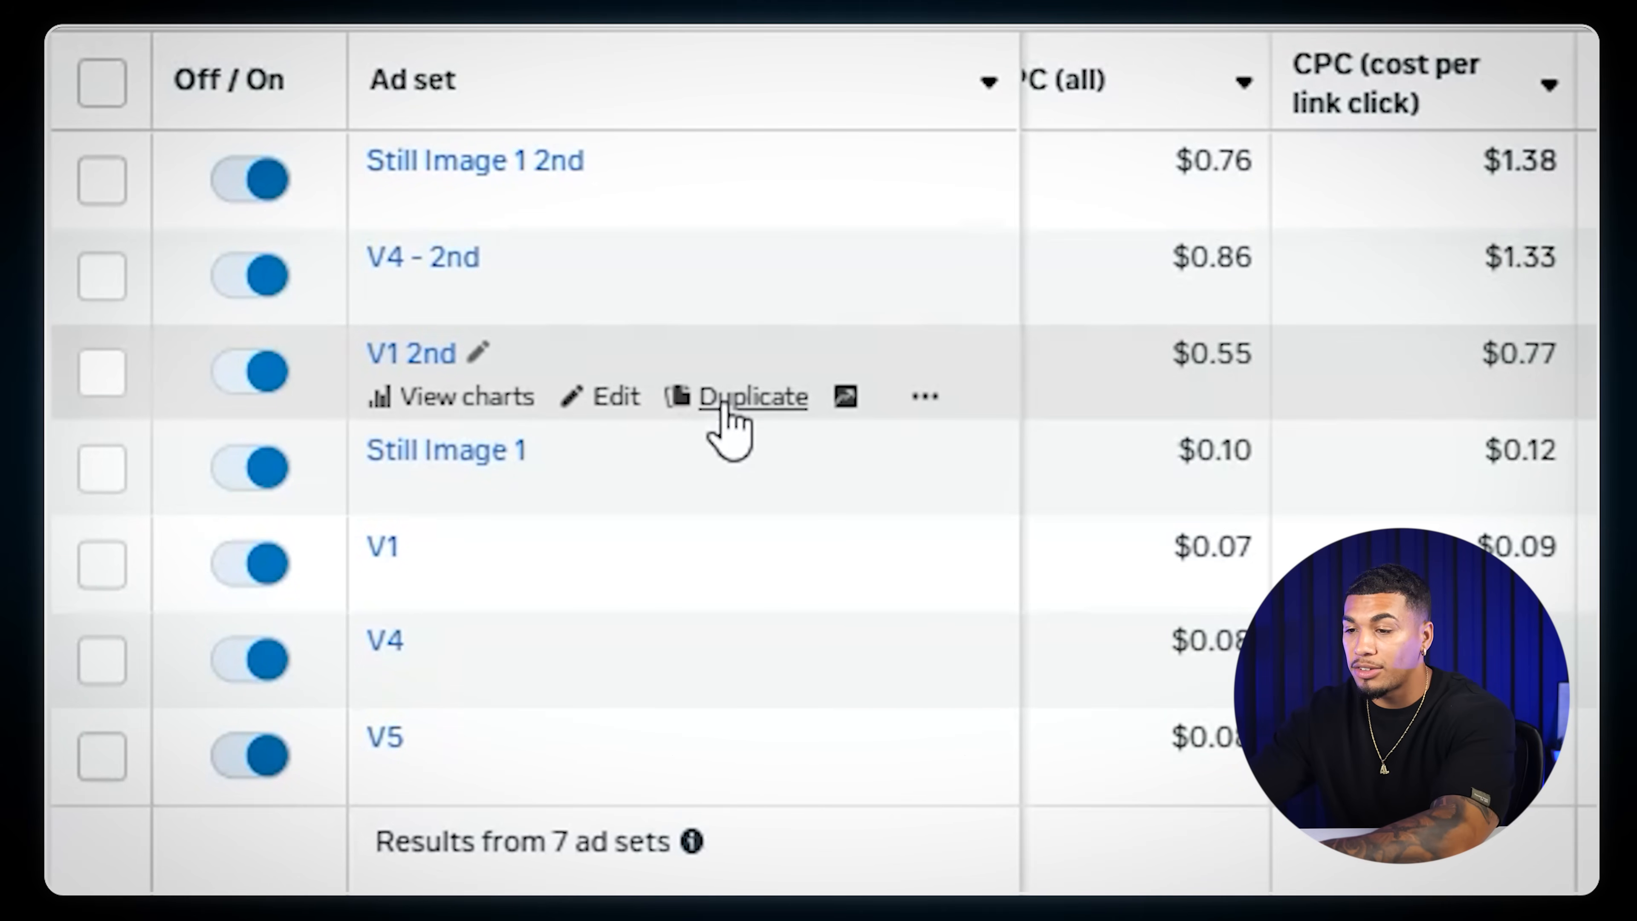
pyautogui.click(748, 396)
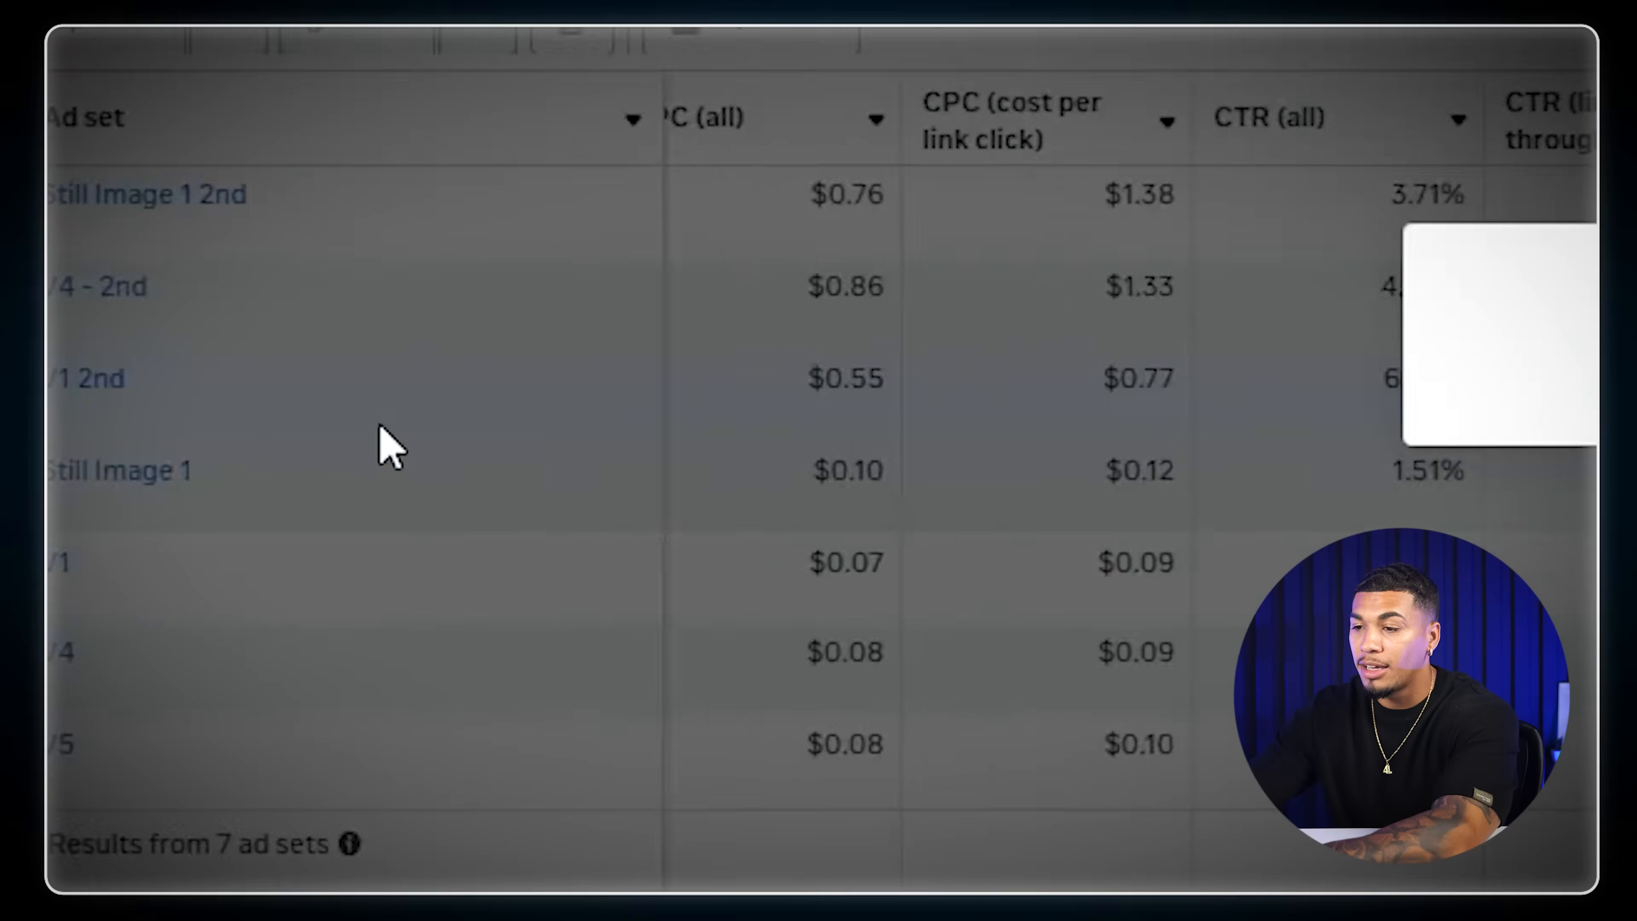
pyautogui.click(611, 558)
pyautogui.write('Cold')
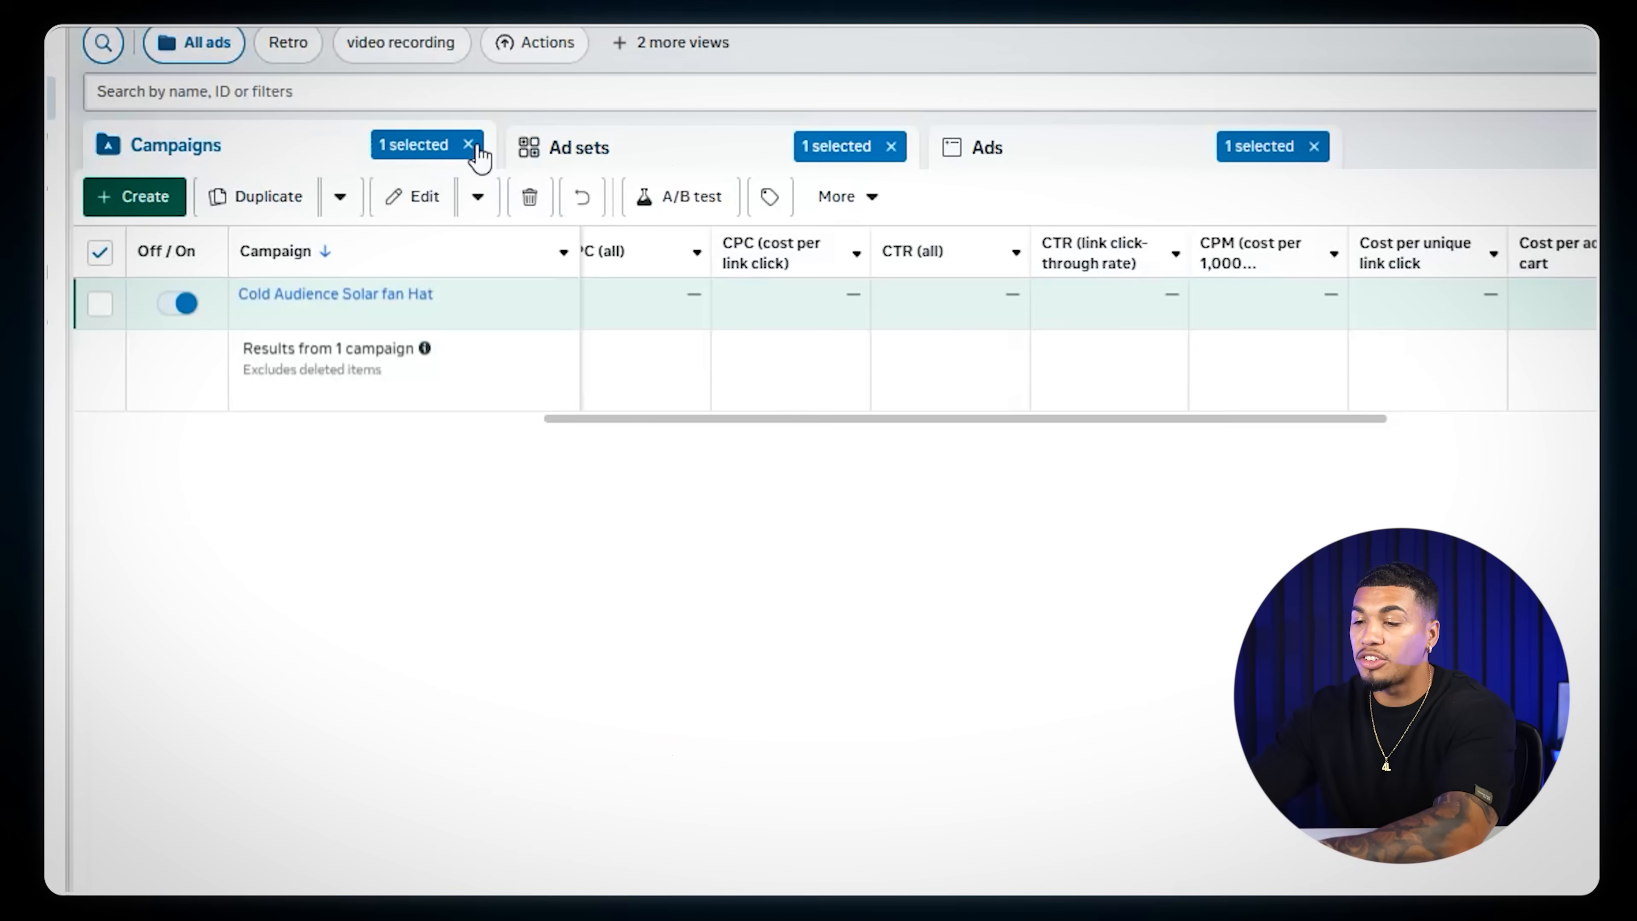
# - Open the Cold Audience Solar fan Hat campaign for editing
pyautogui.click(469, 144)
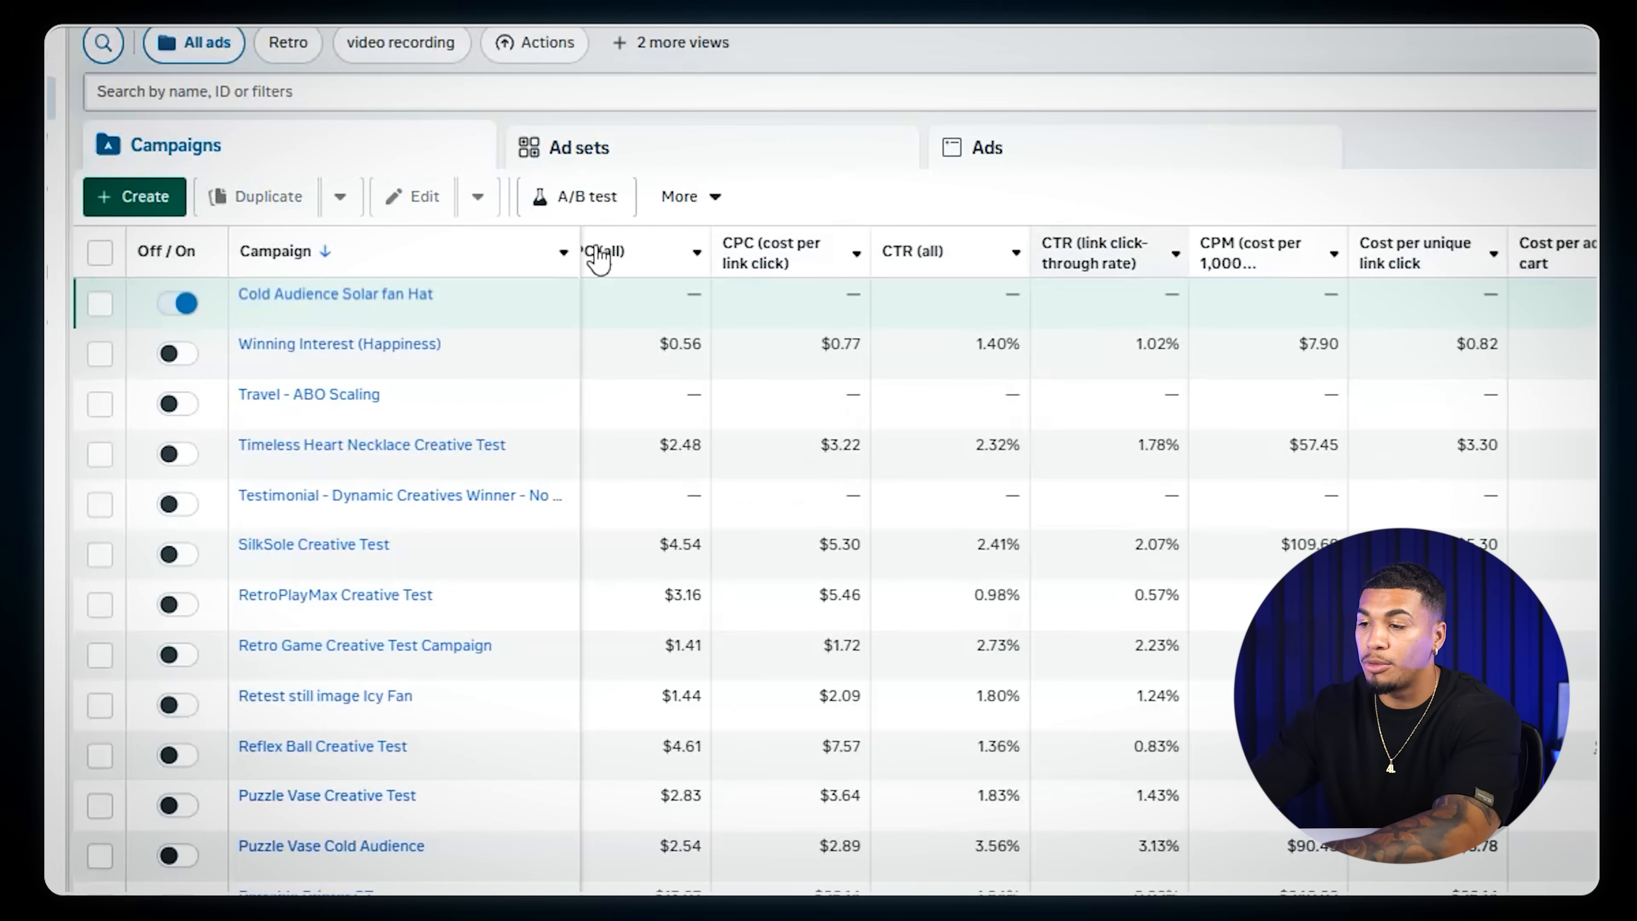
pyautogui.moveTo(461, 322)
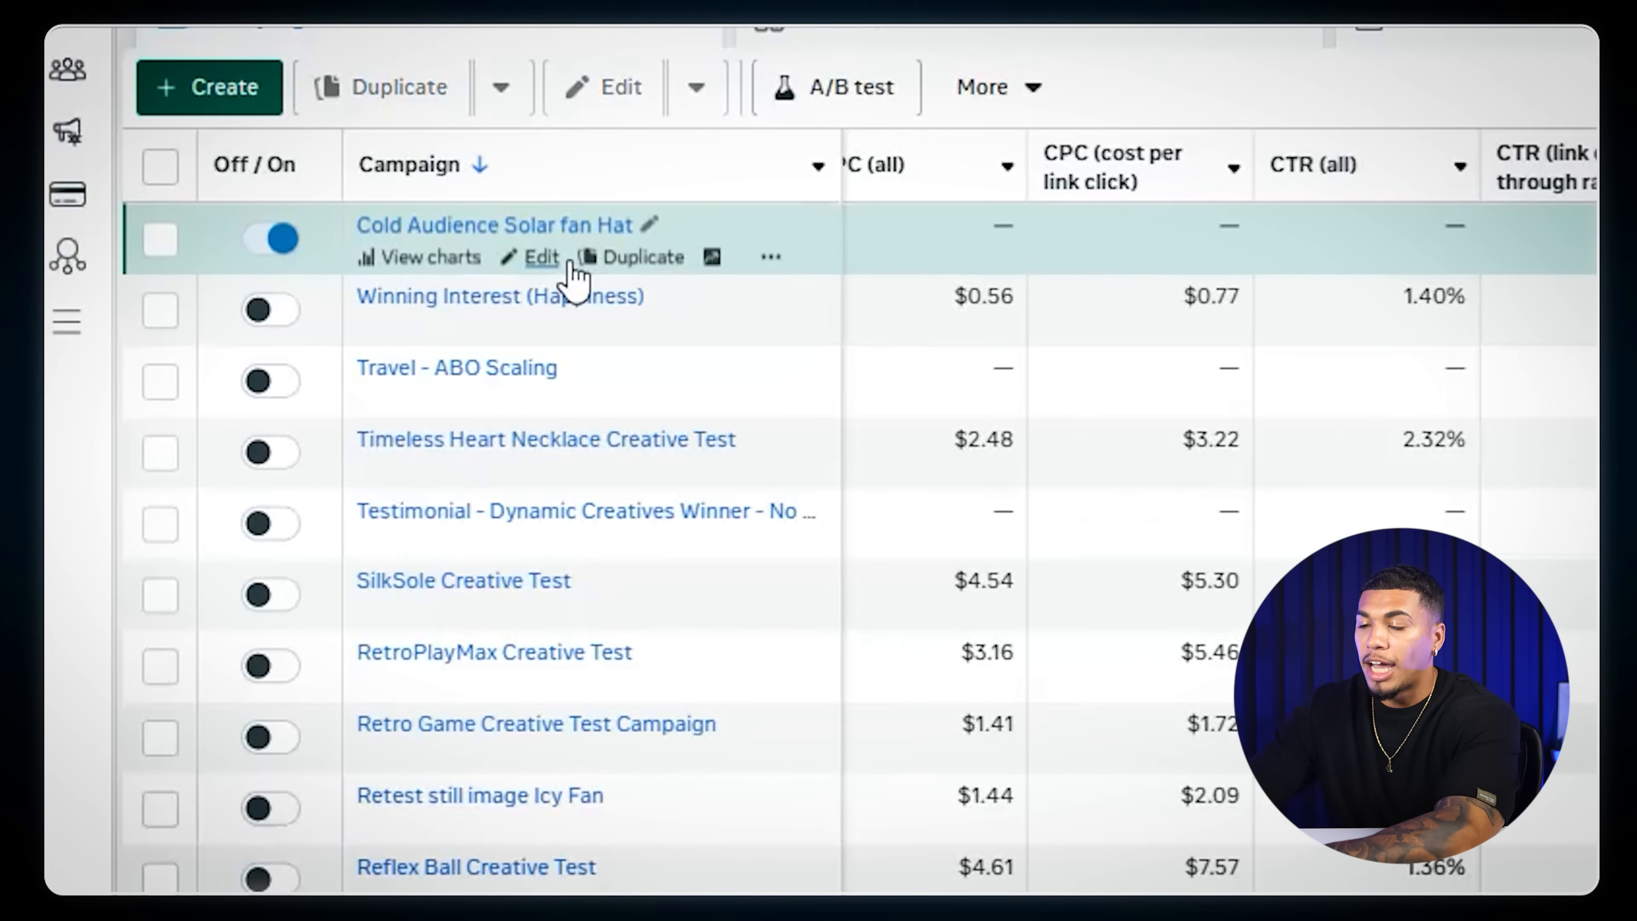
pyautogui.click(541, 257)
pyautogui.click(768, 202)
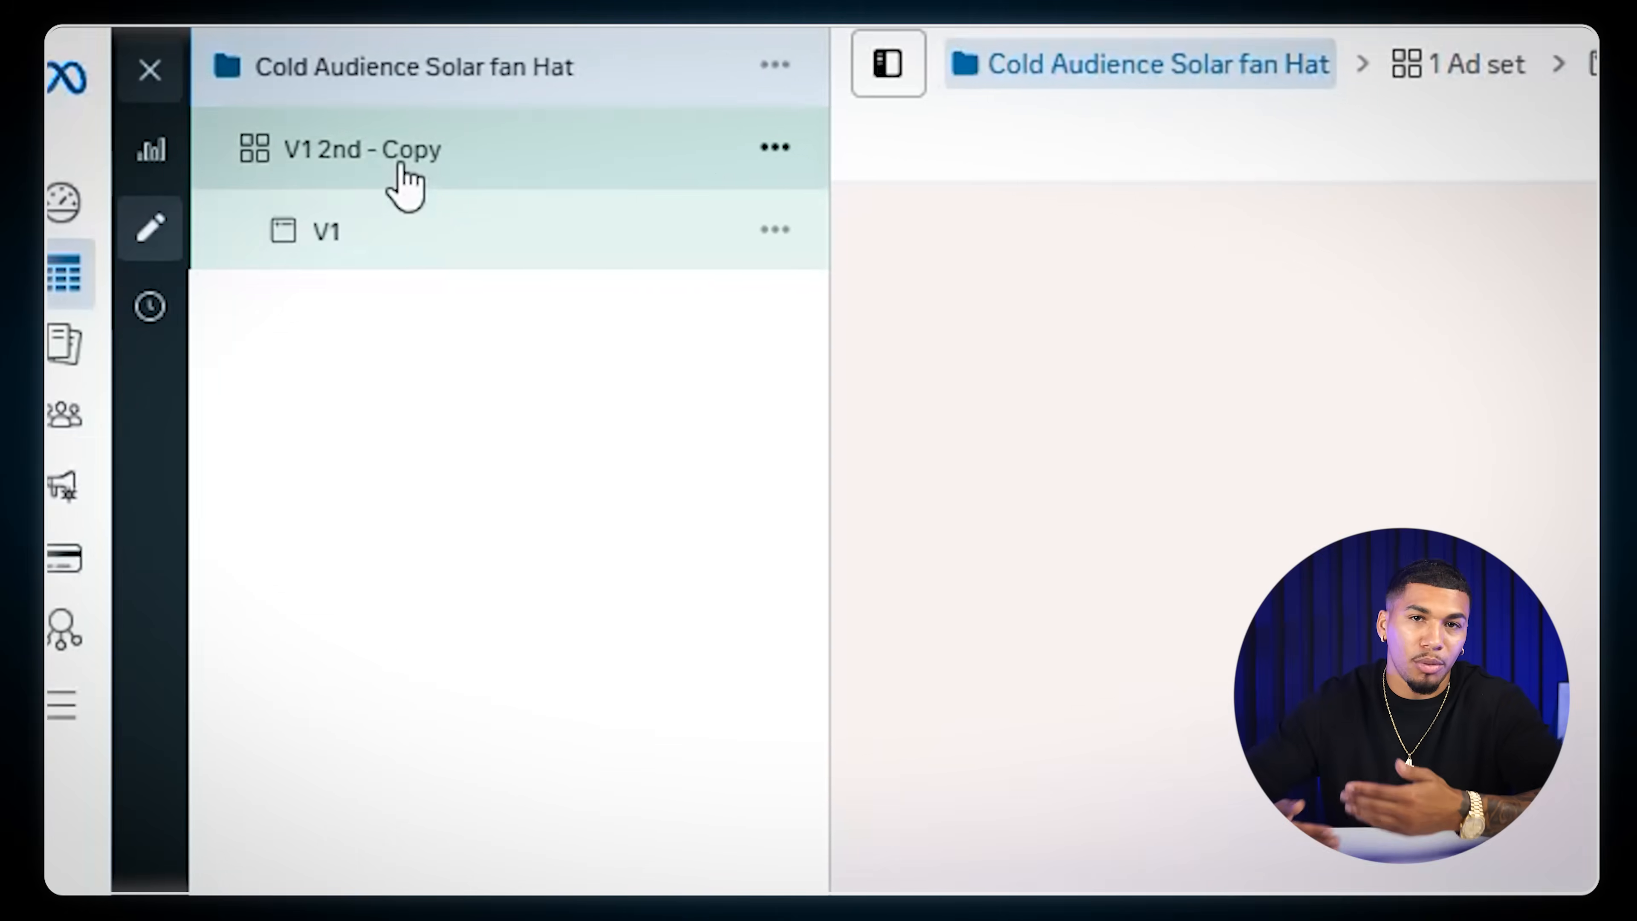
# - Add the Swimming pool (water sports) interest to the V1 2nd - Copy ad set's detailed targeting and show its estimated audience size
pyautogui.click(433, 167)
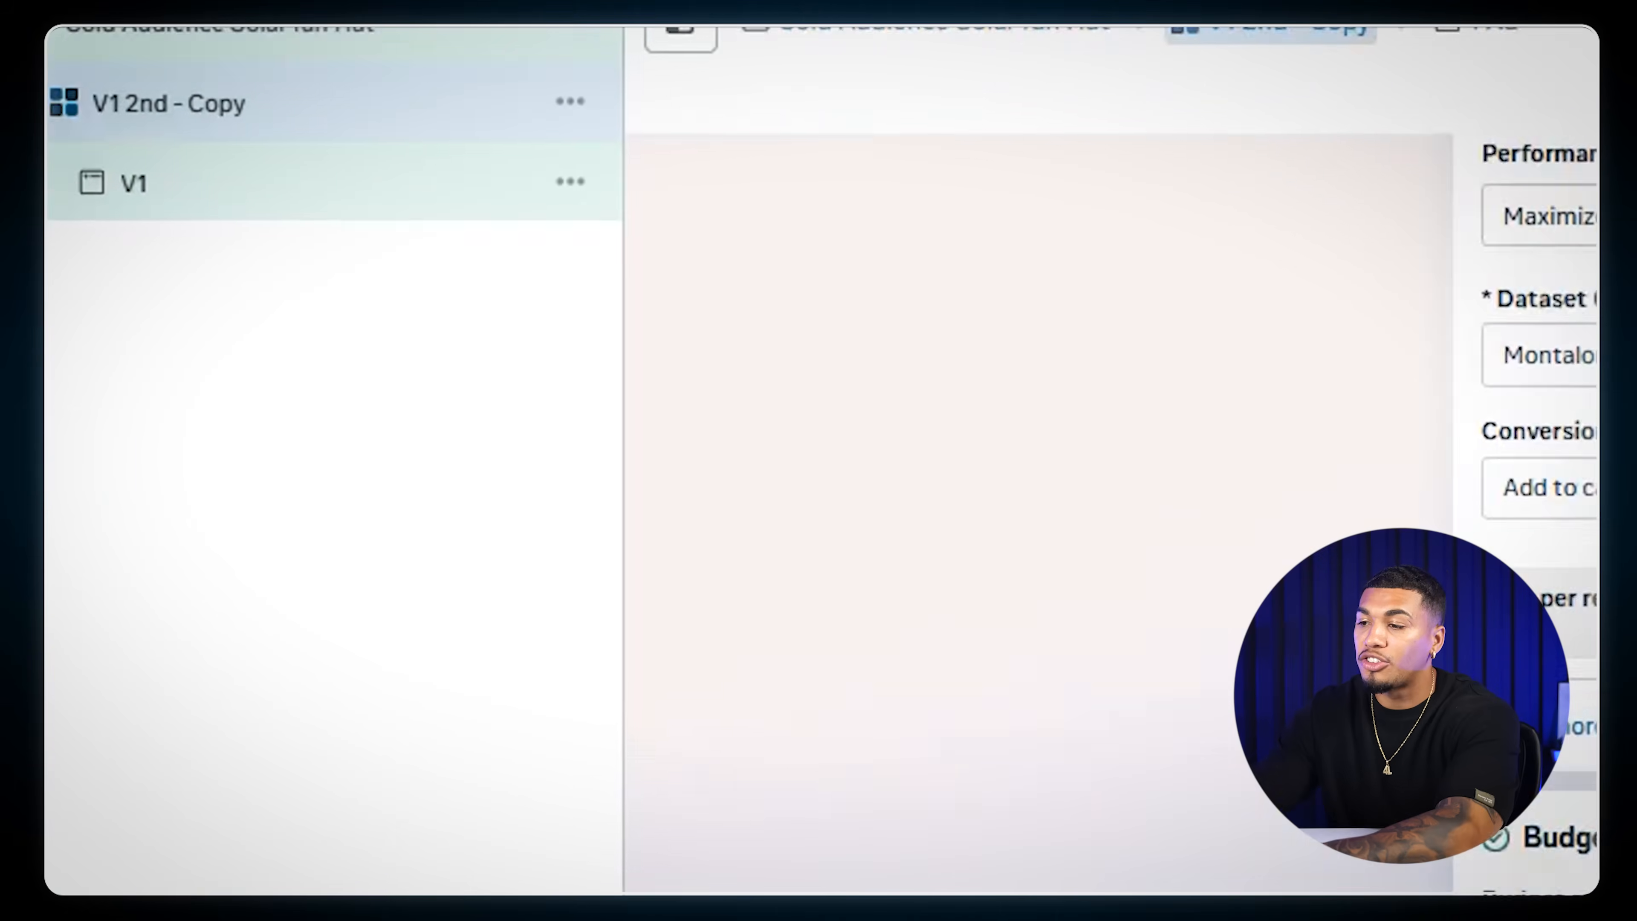
pyautogui.scroll(-7, 836, 566)
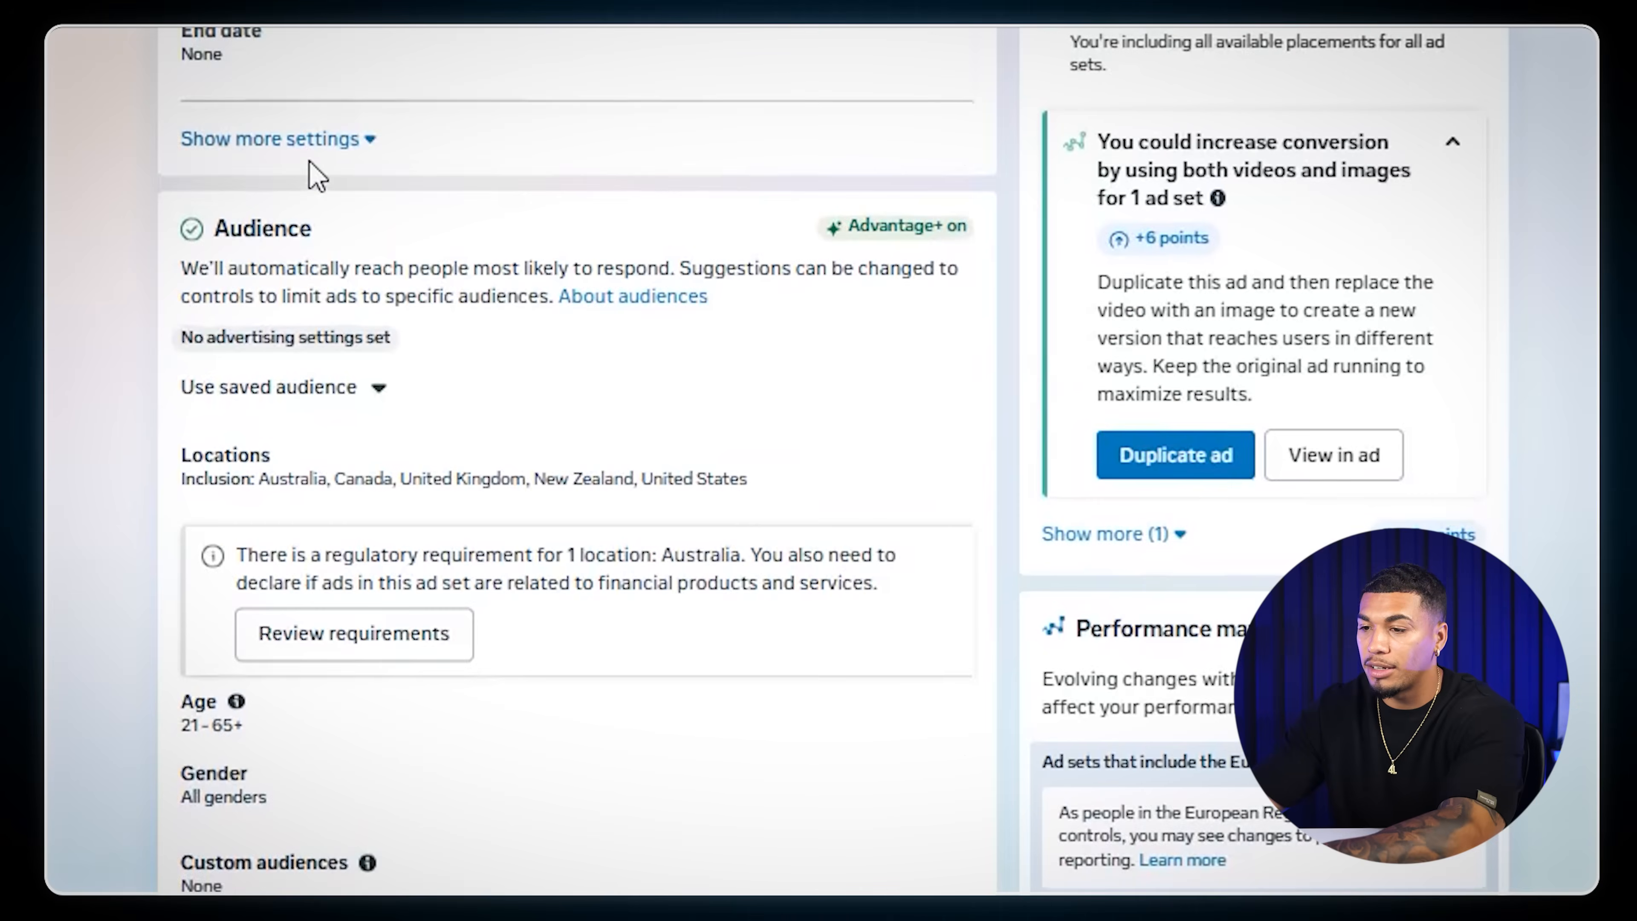
pyautogui.scroll(-8, 315, 174)
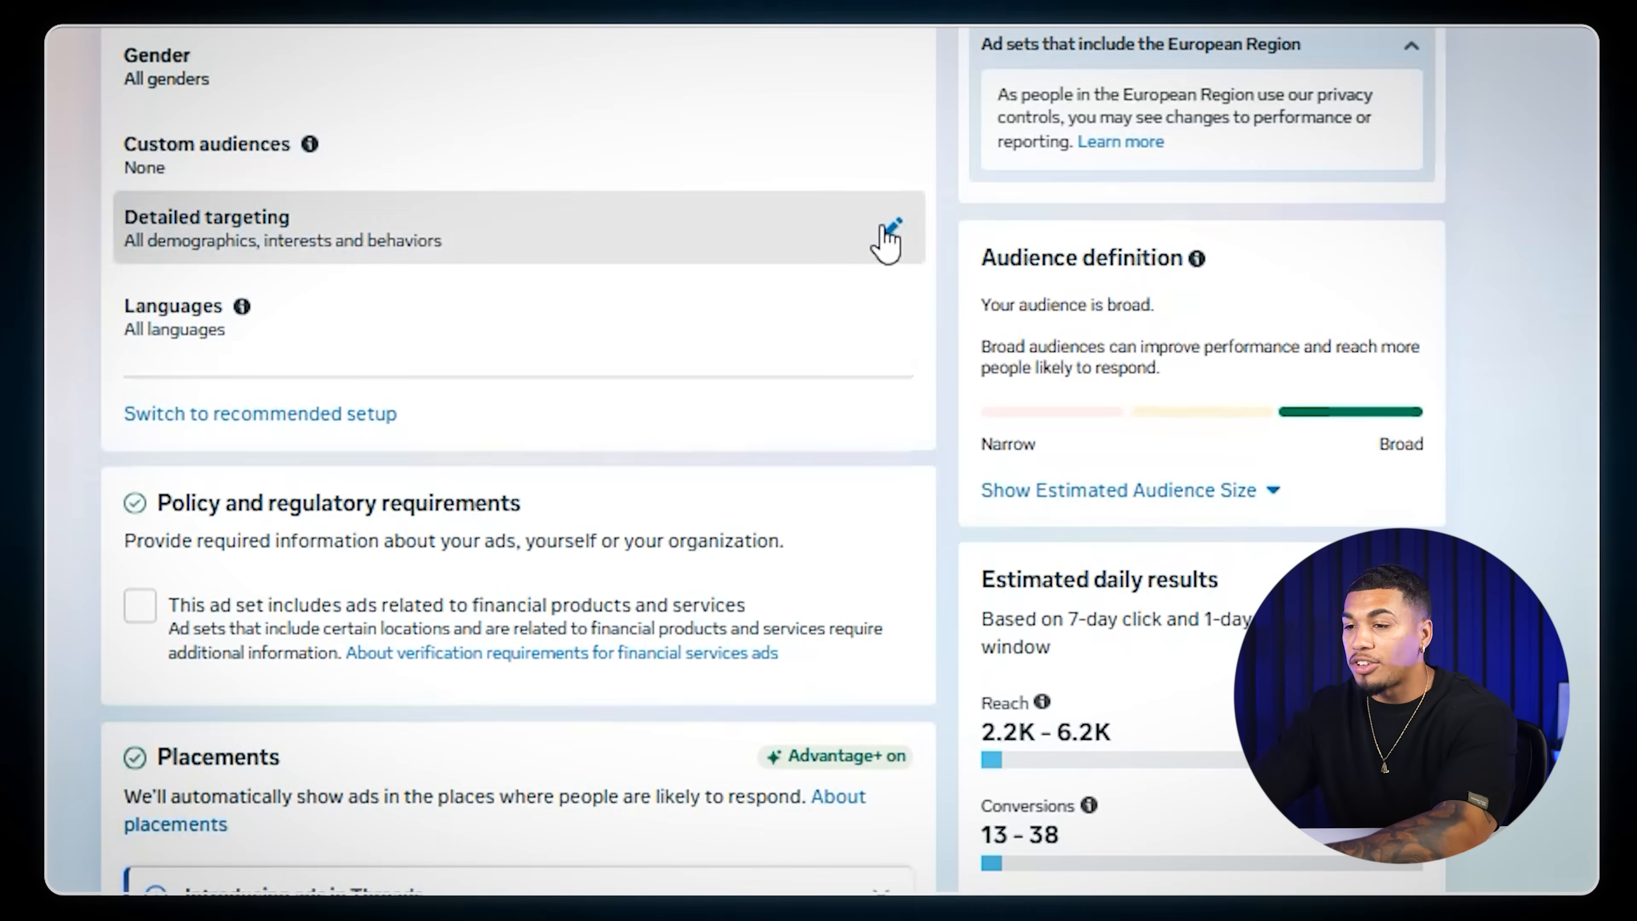
pyautogui.click(888, 227)
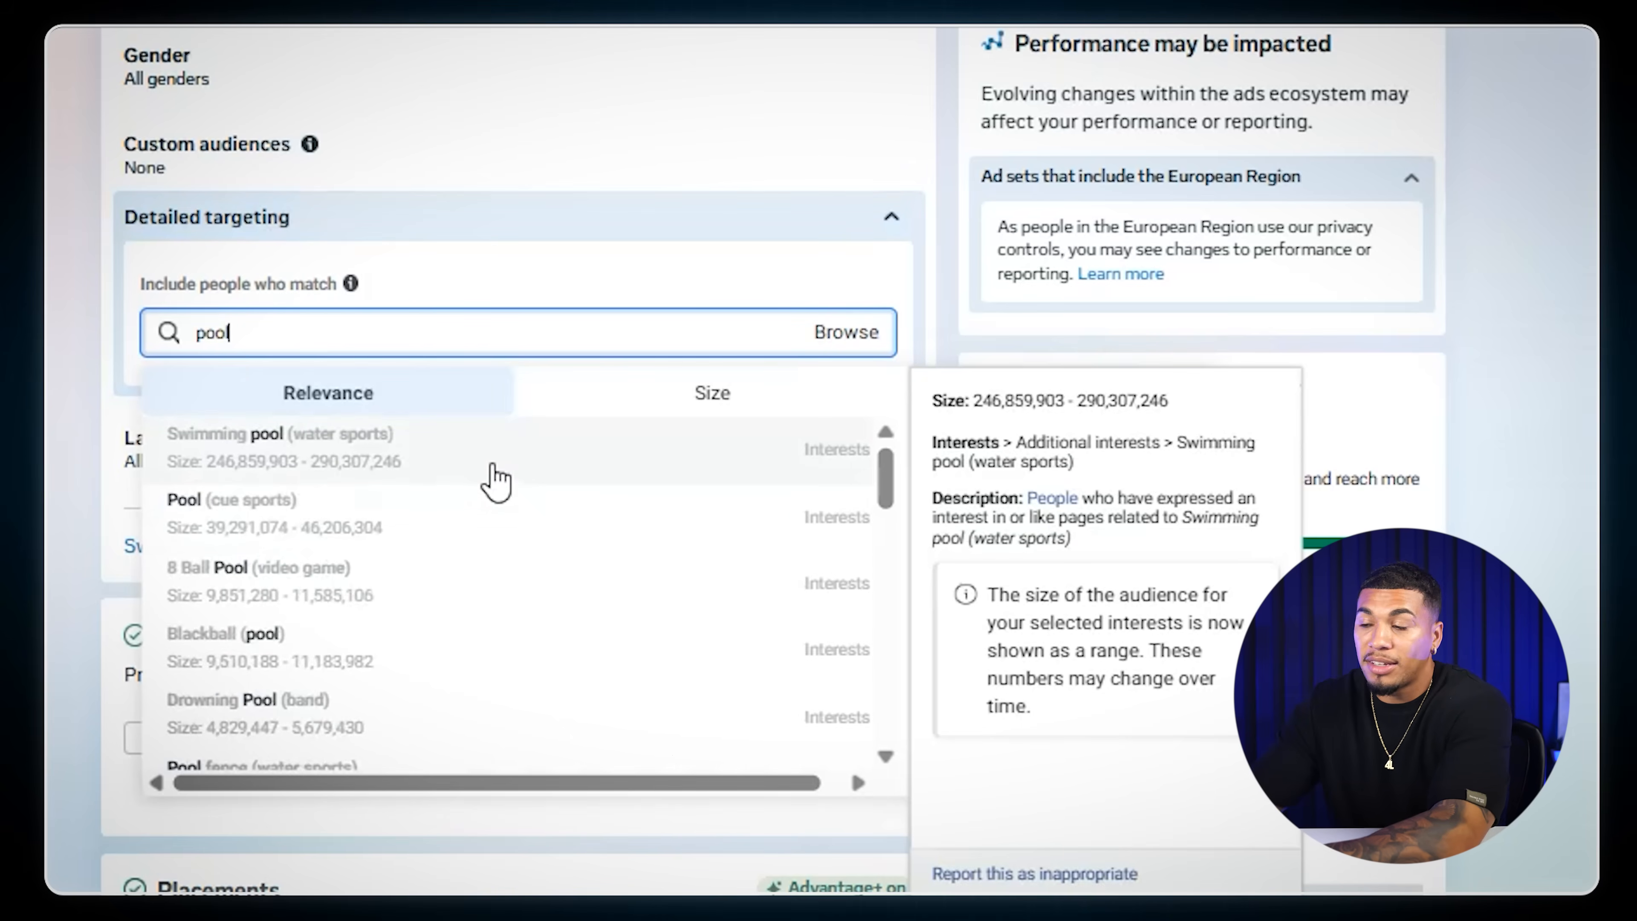
pyautogui.click(864, 442)
pyautogui.scroll(-5, 1283, 477)
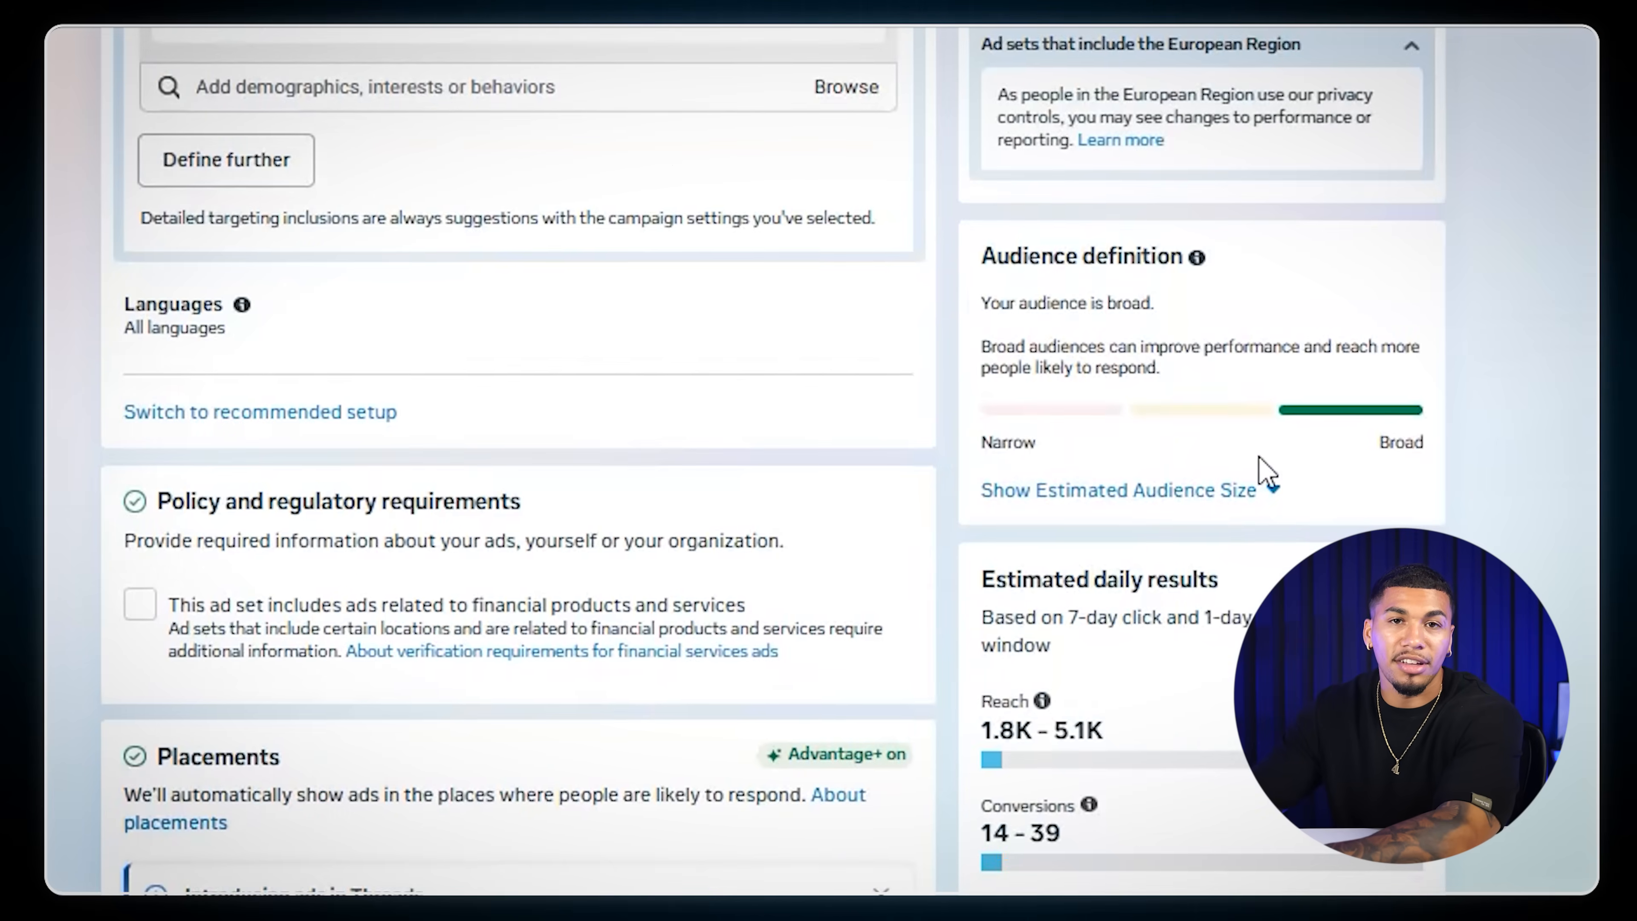
pyautogui.click(1031, 502)
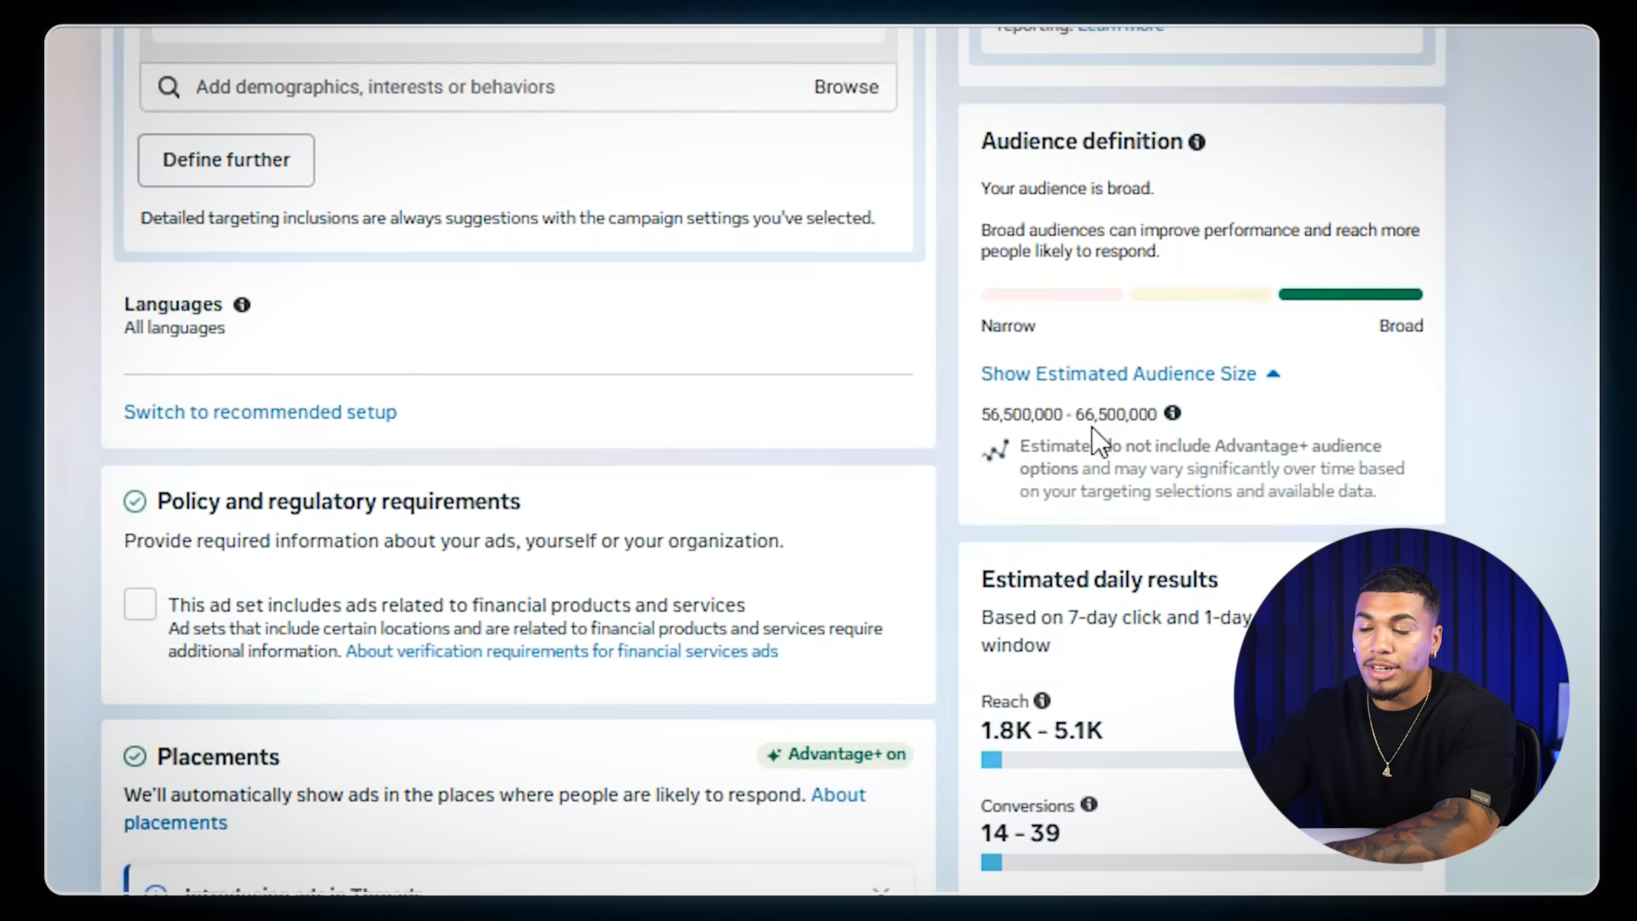
# - Rename the ad set Swimming pool (water sports) after its interest and duplicate it into 4 copies within the existing campaign
pyautogui.scroll(5, 239, 119)
pyautogui.moveTo(440, 366)
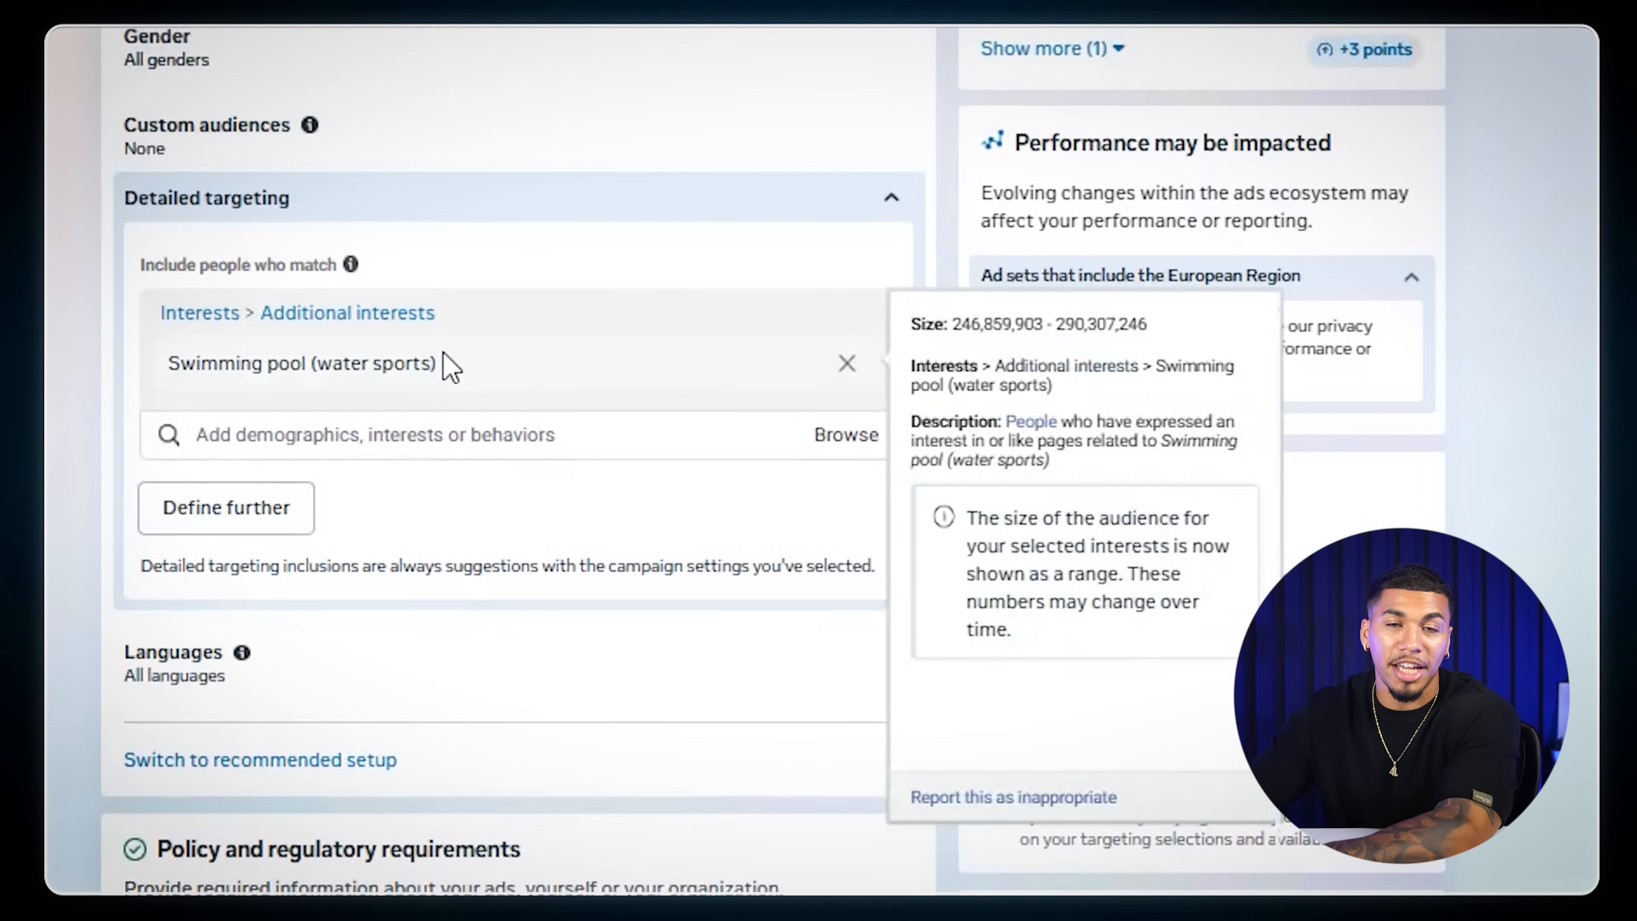
pyautogui.rightClick(225, 362)
pyautogui.click(270, 390)
pyautogui.scroll(15, 263, 391)
pyautogui.scroll(2, 335, 255)
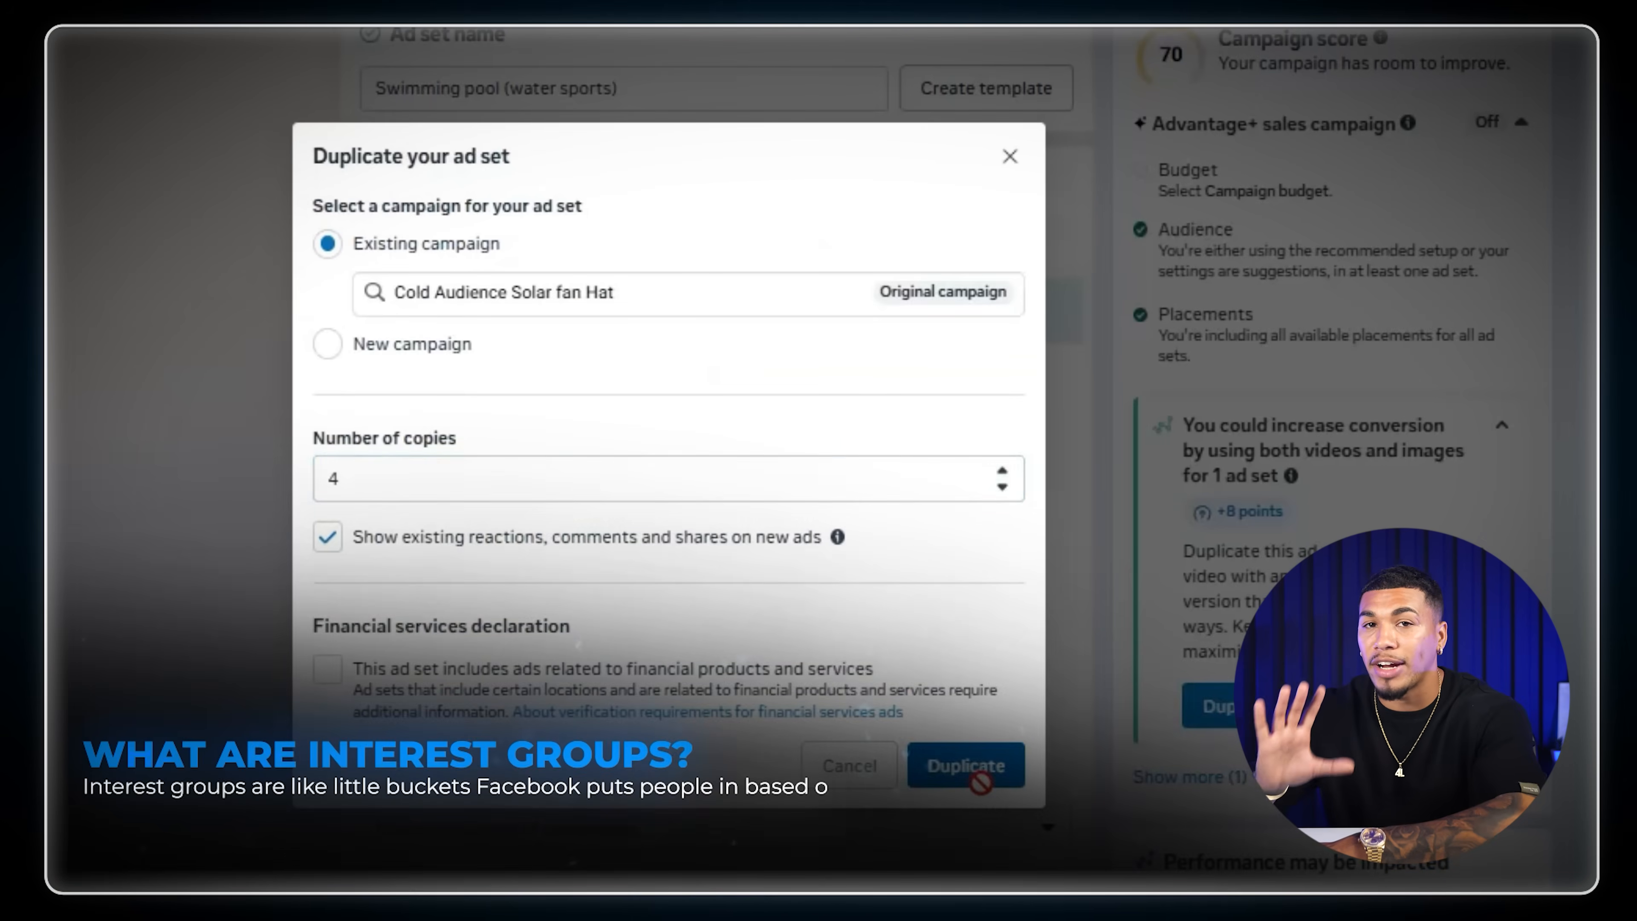
pyautogui.click(999, 762)
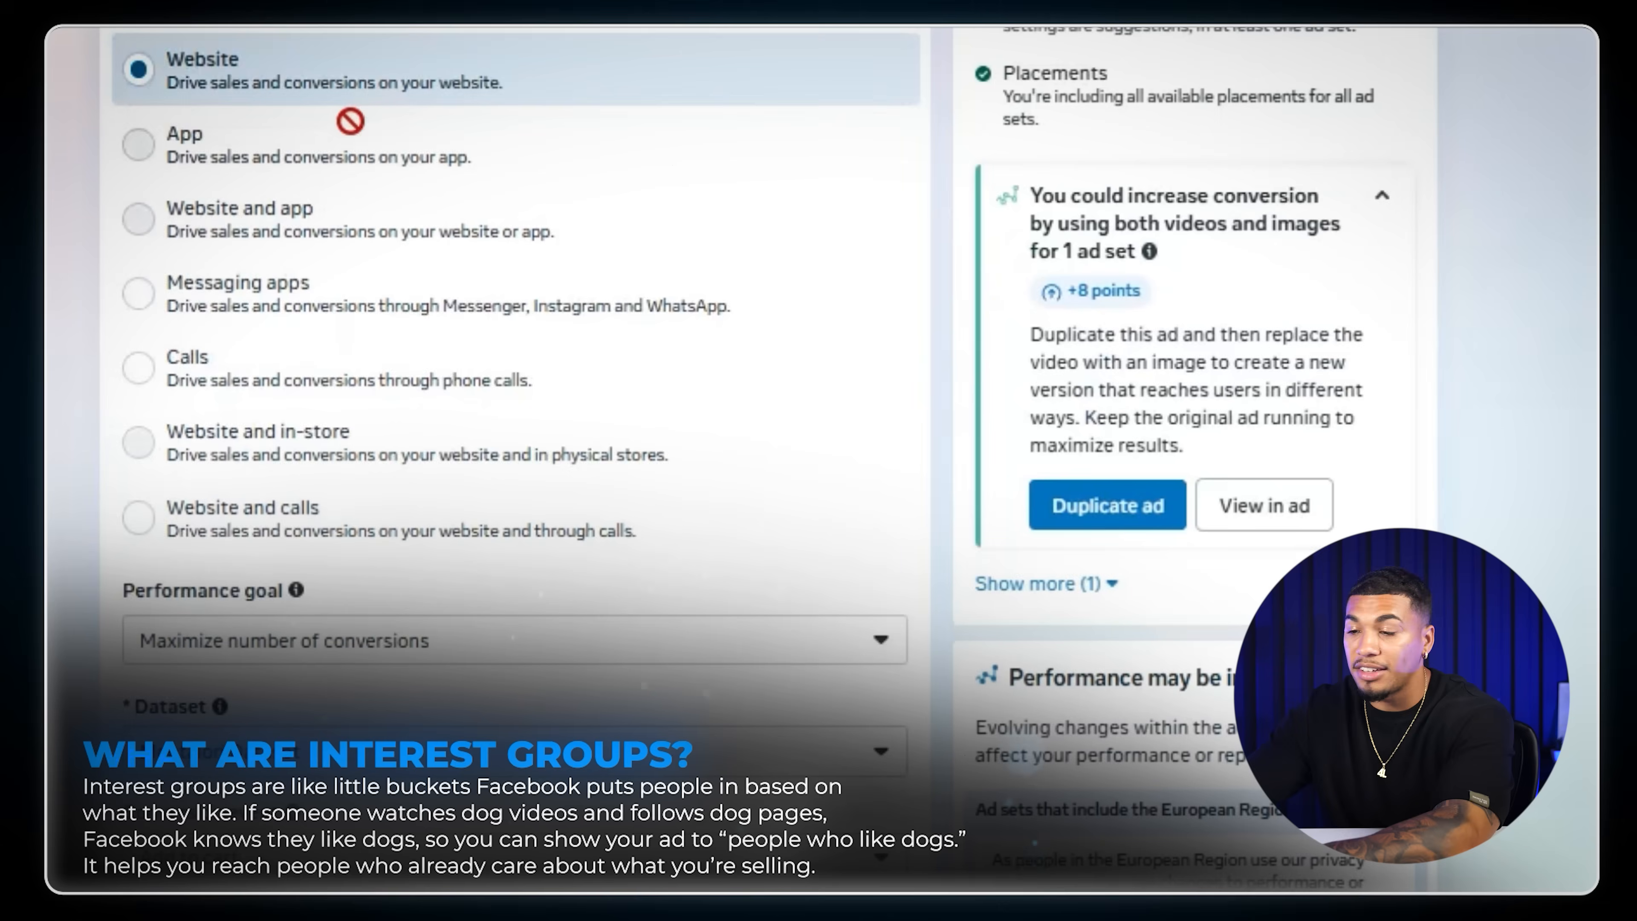
# - Choose Golf (sport) as the detailed targeting interest of a copied ad set and show the estimated audience size
pyautogui.scroll(-10, 363, 113)
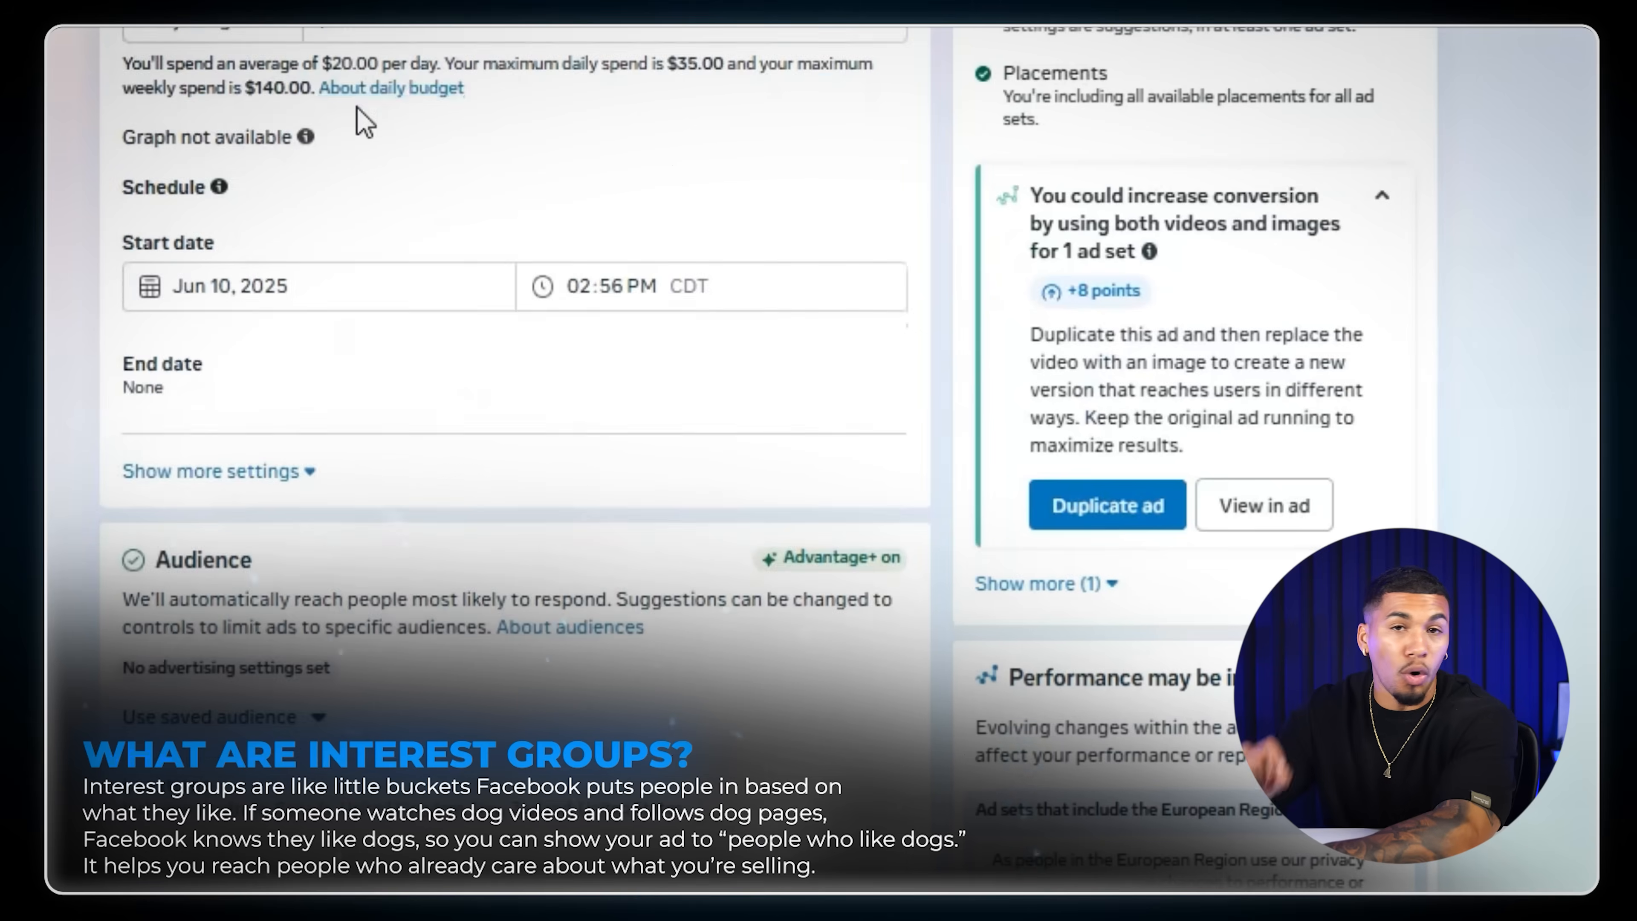
pyautogui.scroll(-2, 315, 117)
pyautogui.click(318, 119)
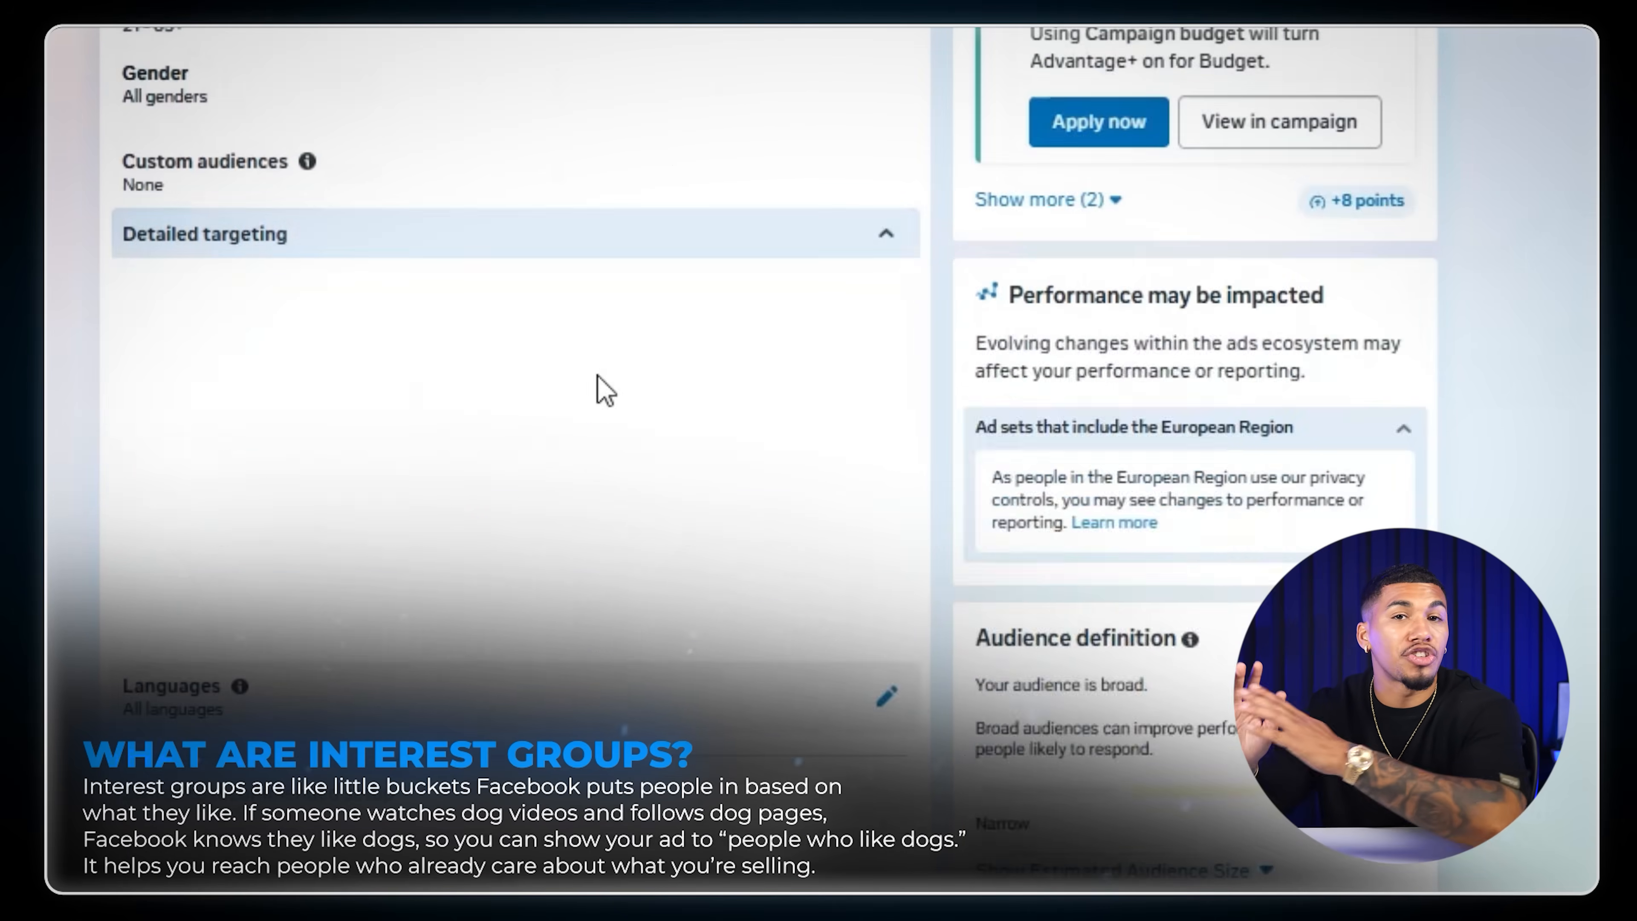
pyautogui.moveTo(847, 420)
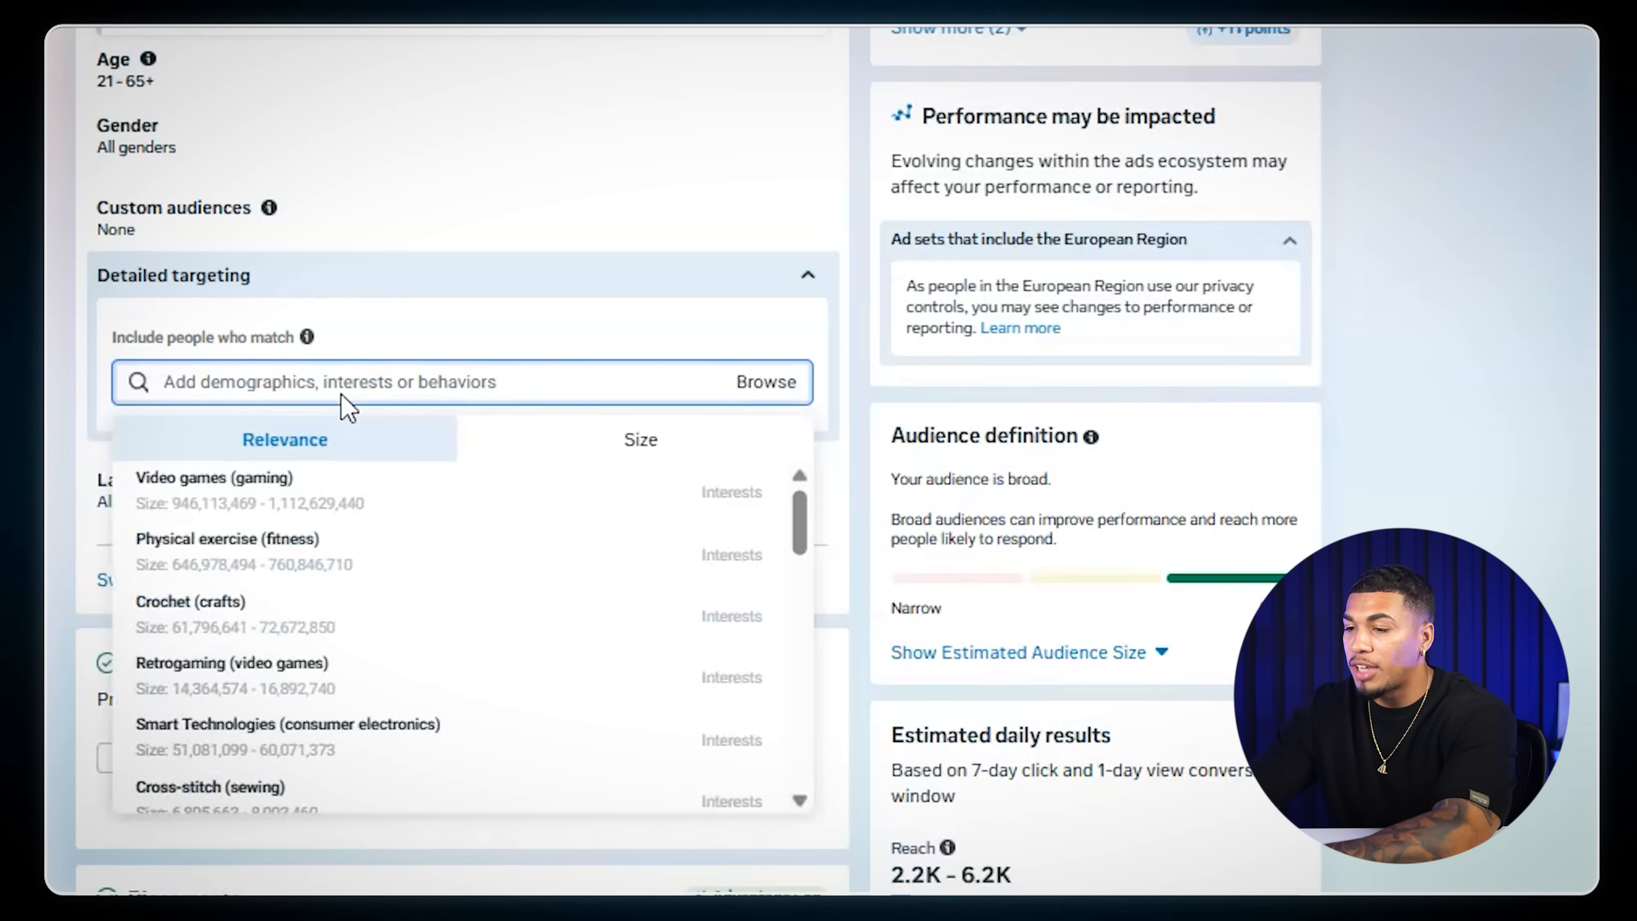
pyautogui.write('Golf')
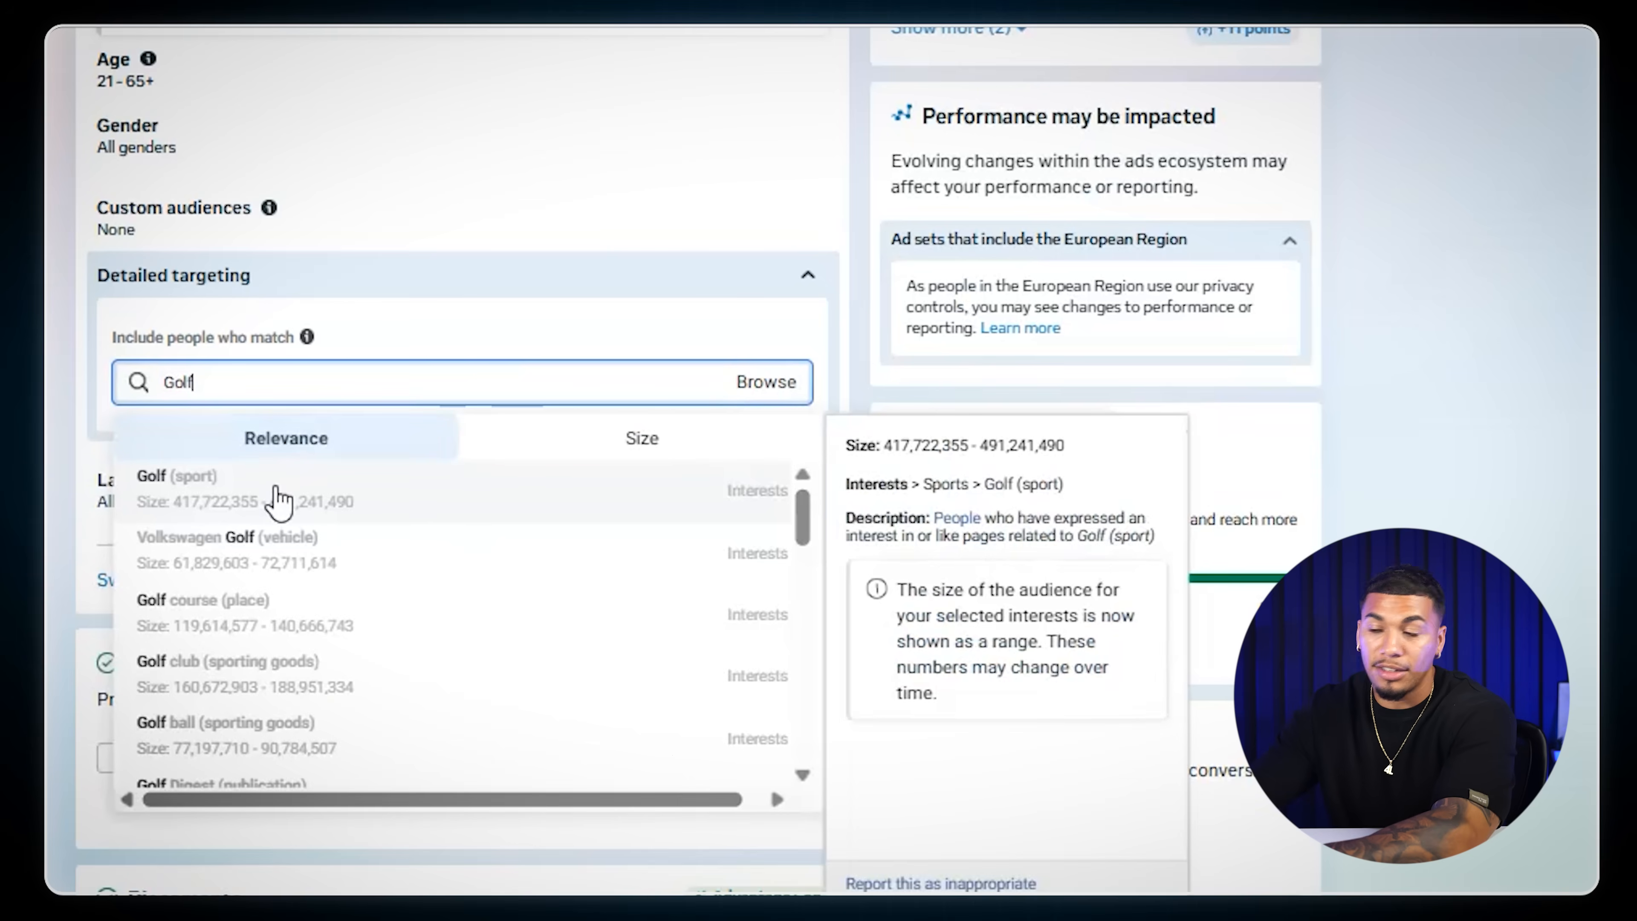
pyautogui.click(173, 480)
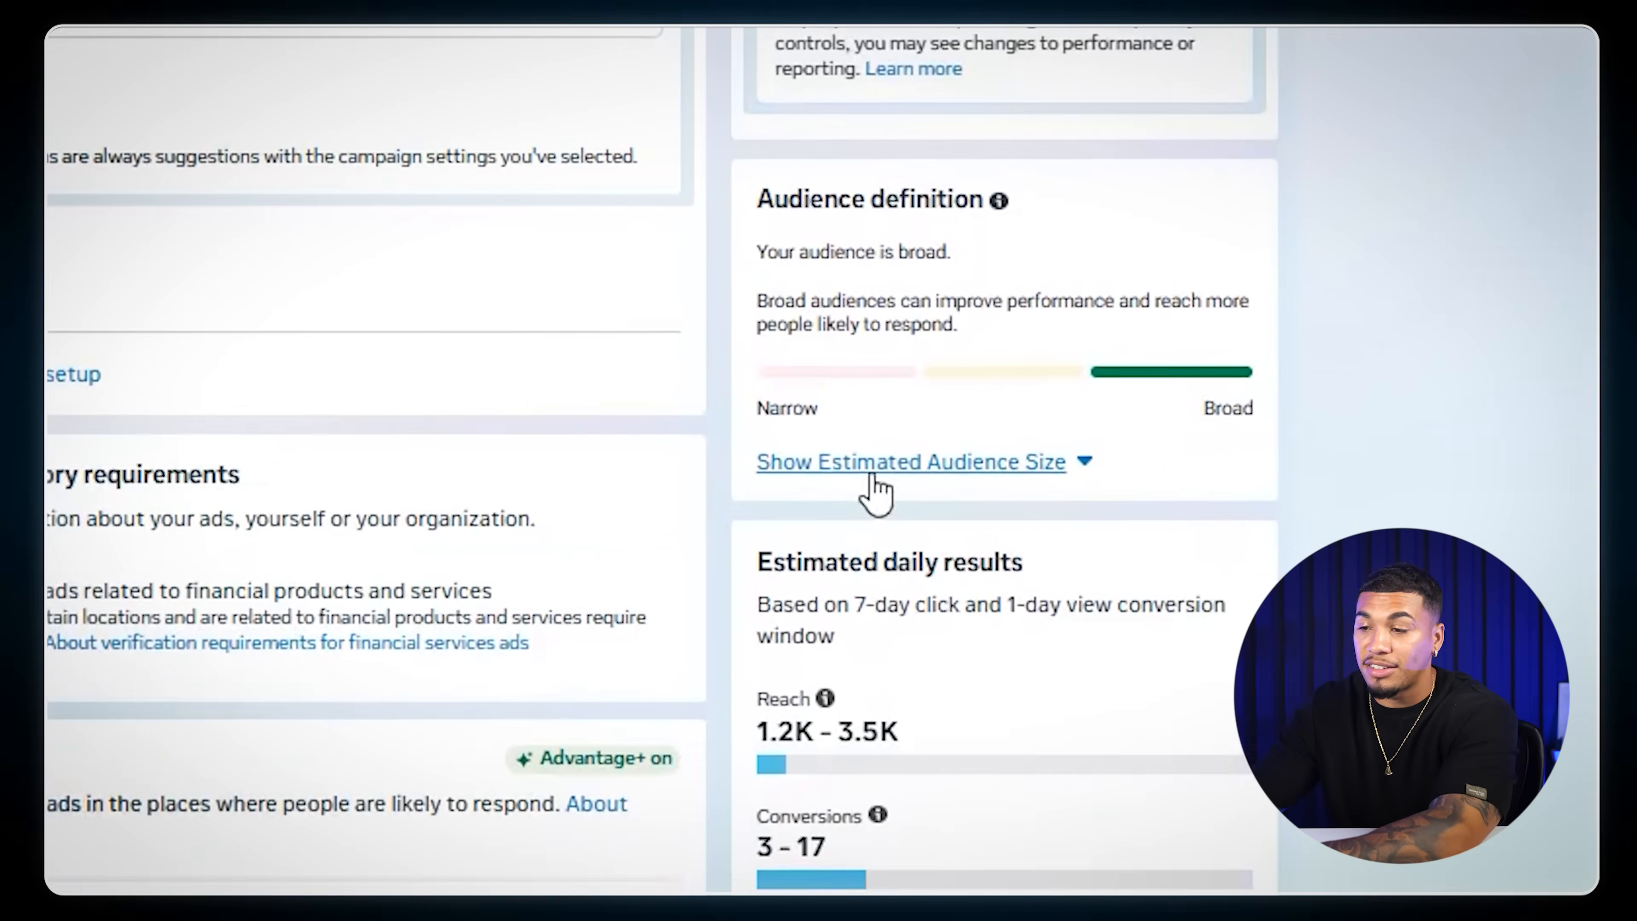
pyautogui.click(870, 469)
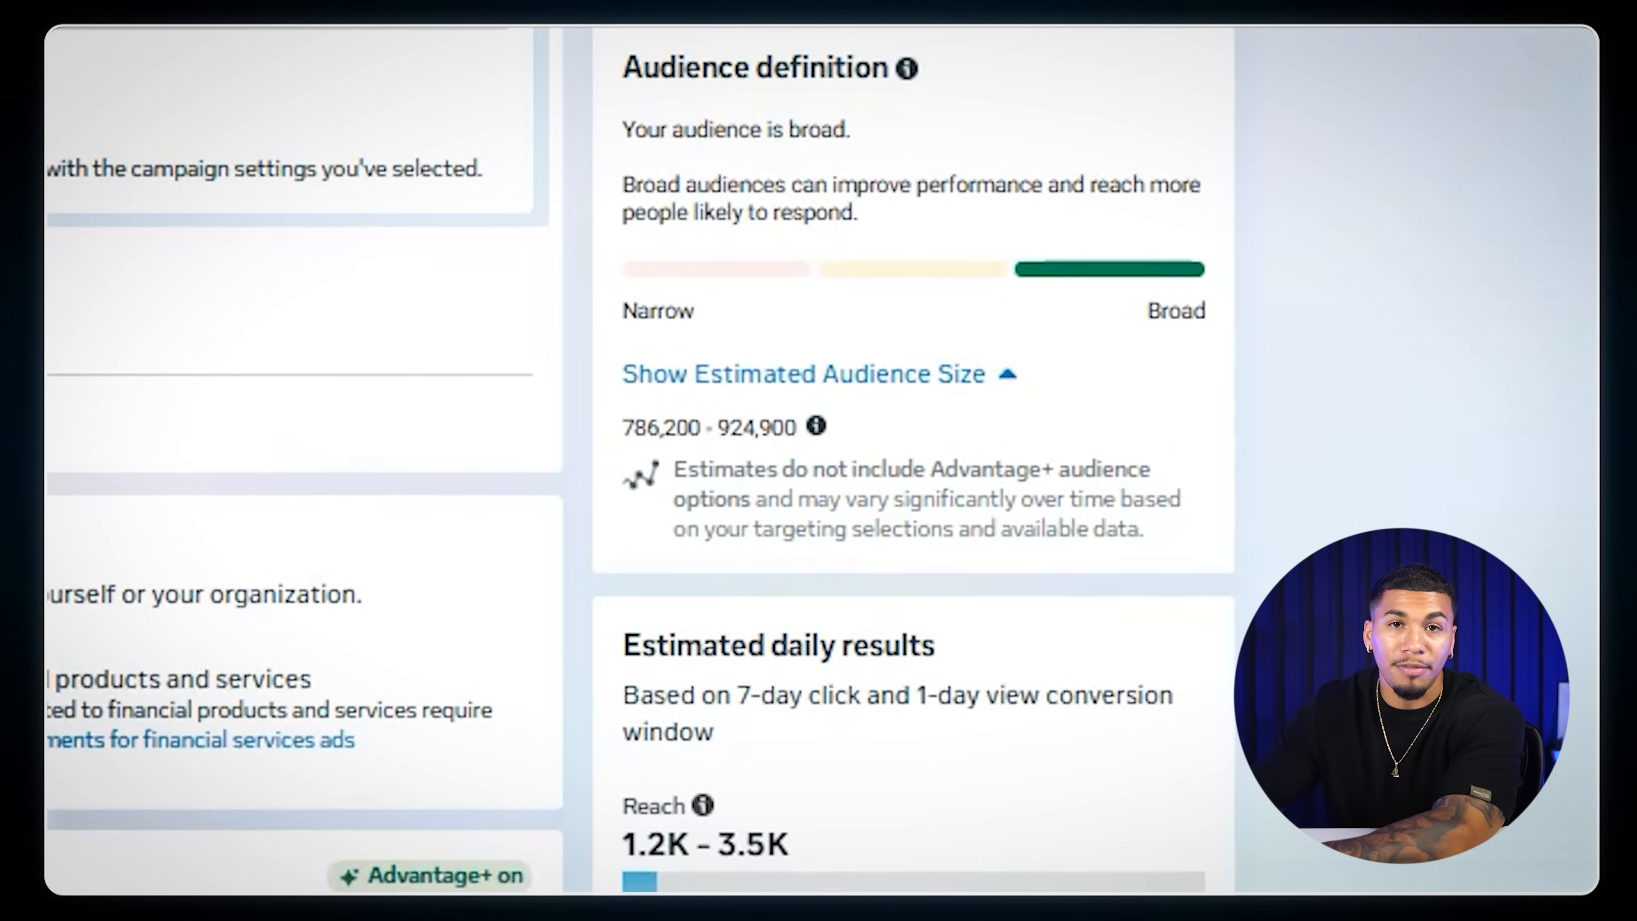
# - Target the hiking trails (hiking) interest in a copied ad set, check the audience estimate and select the interest's name
pyautogui.scroll(1, 405, 193)
pyautogui.moveTo(440, 125)
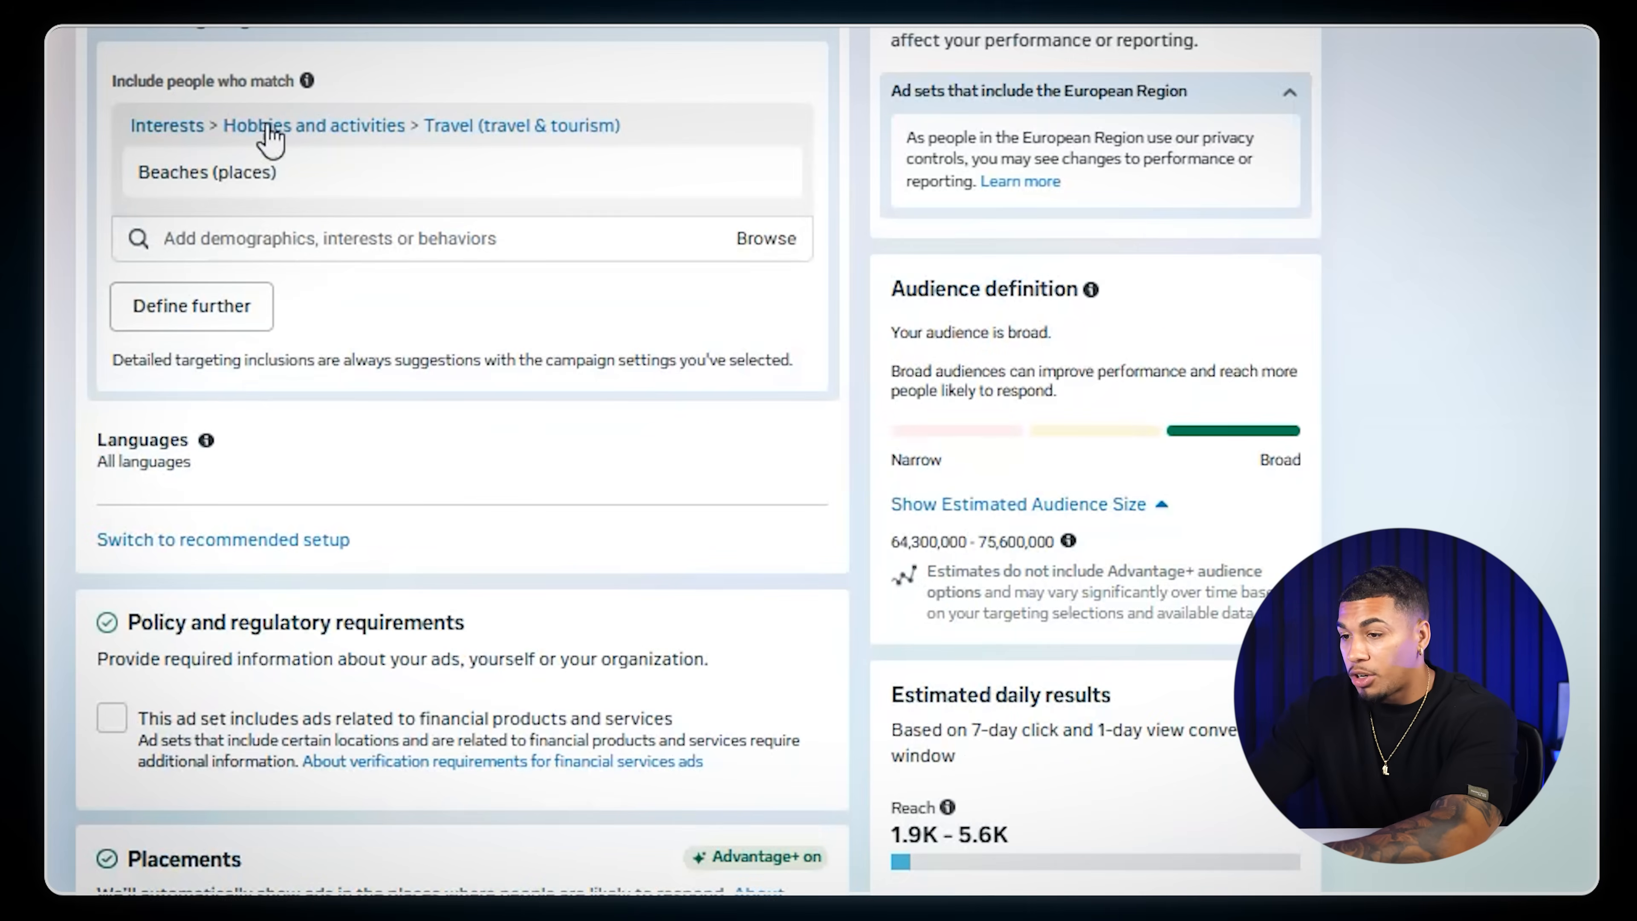
pyautogui.moveTo(306, 174)
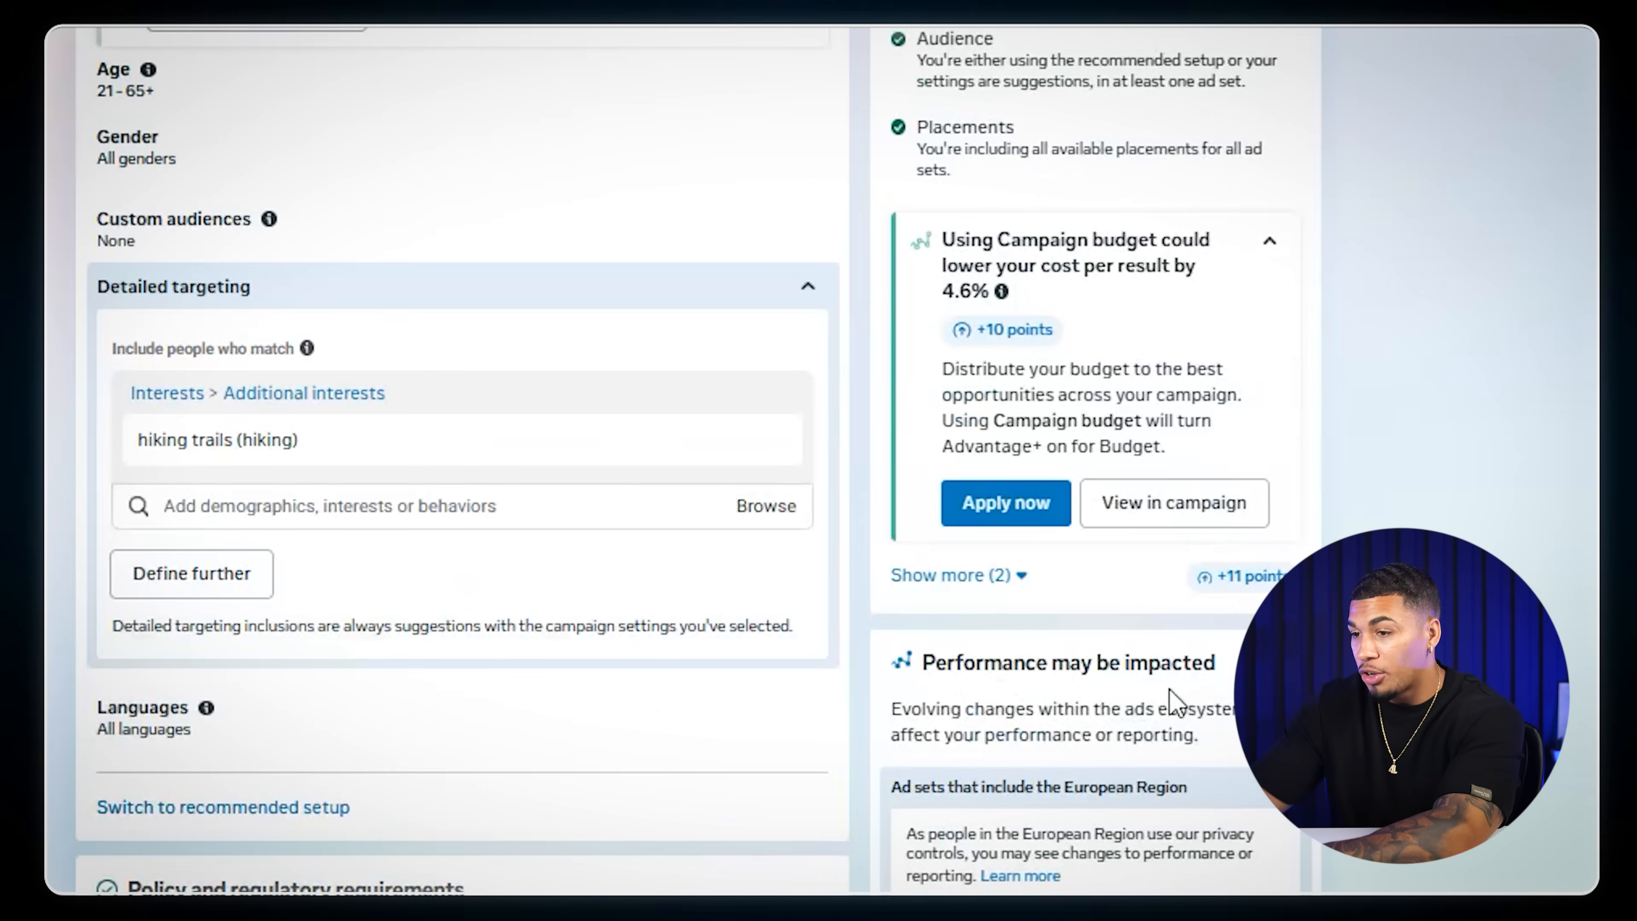
pyautogui.scroll(-5, 1170, 700)
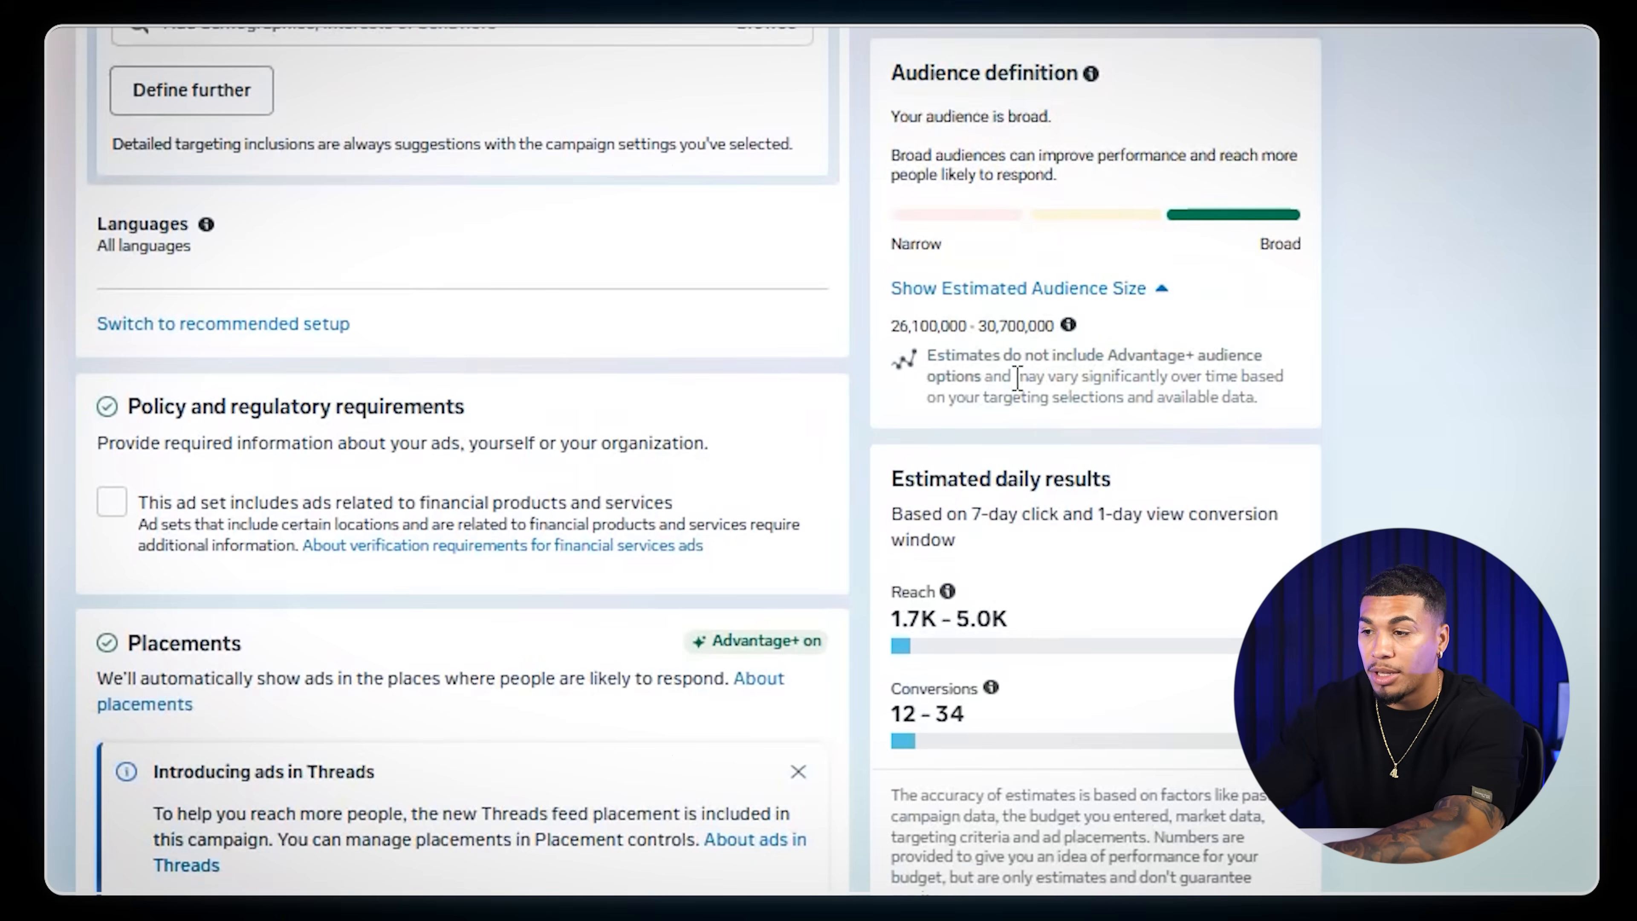
pyautogui.scroll(8, 644, 443)
pyautogui.moveTo(298, 601); pyautogui.dragTo(186, 619)
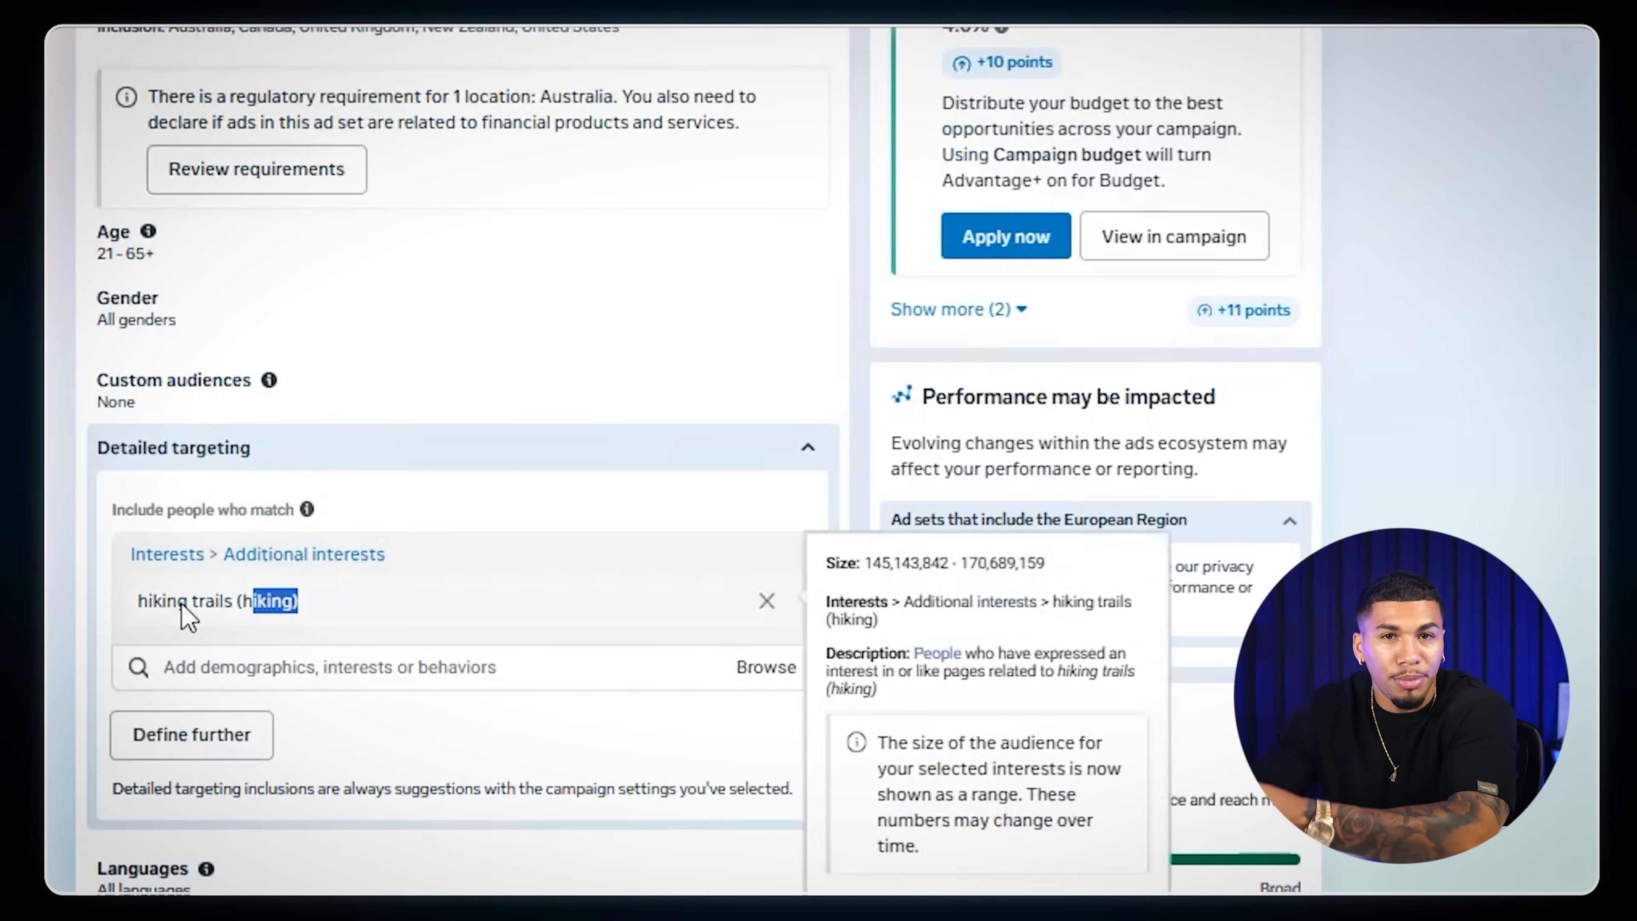
# - Target the Hat (apparel) interest in another ad set copy and rename that ad set Hat (apparel)
pyautogui.write('t')
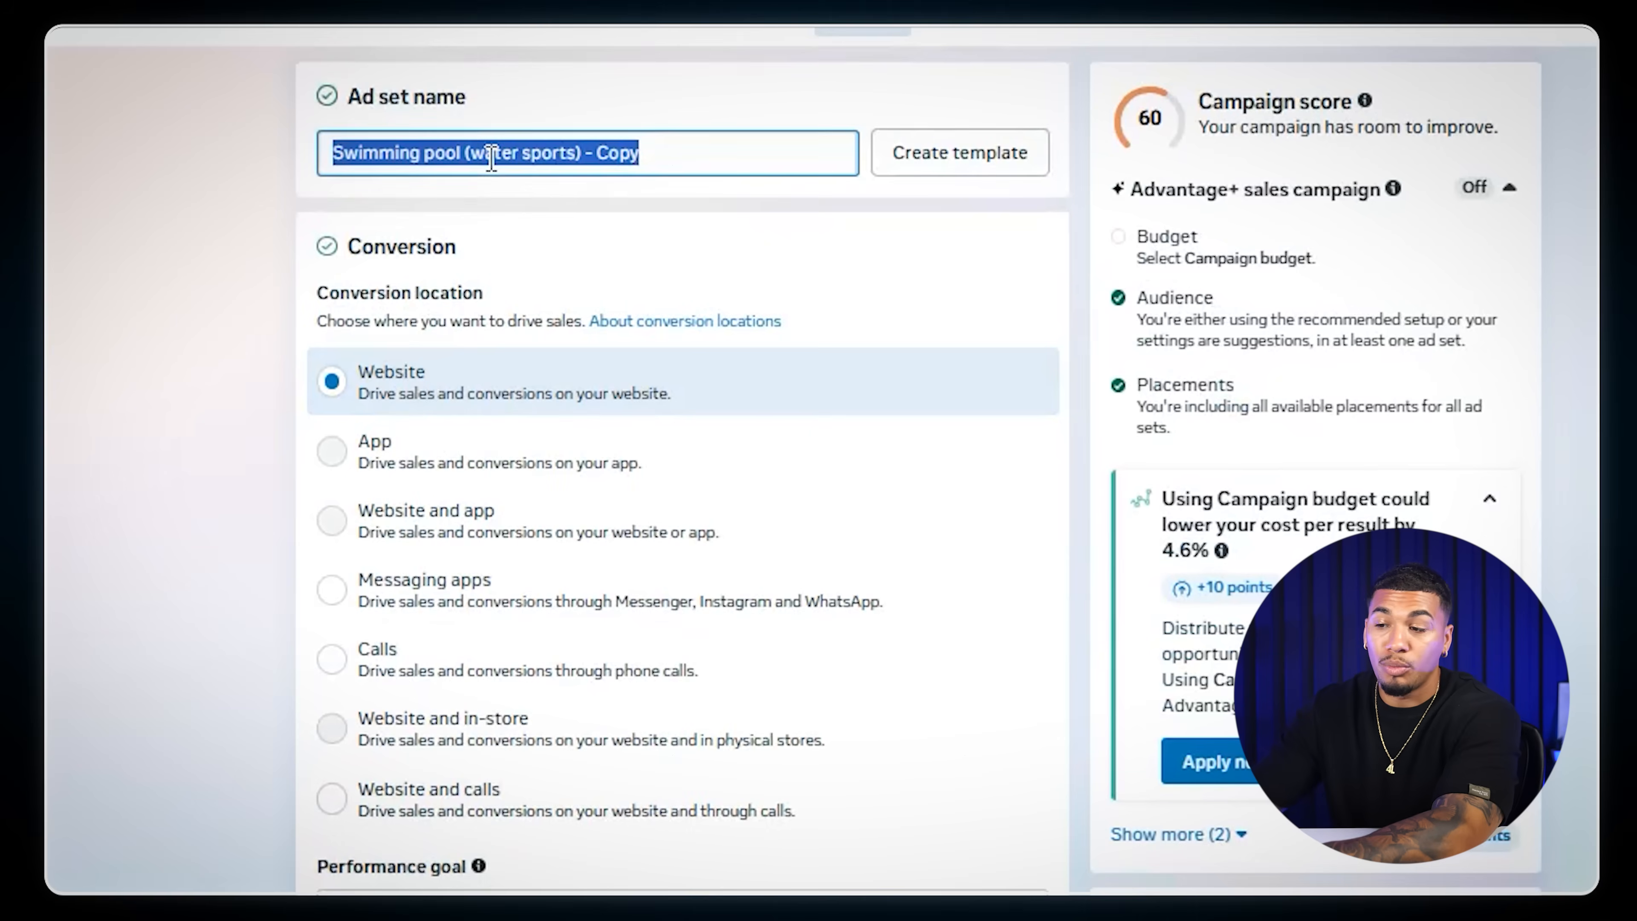
pyautogui.rightClick(491, 156)
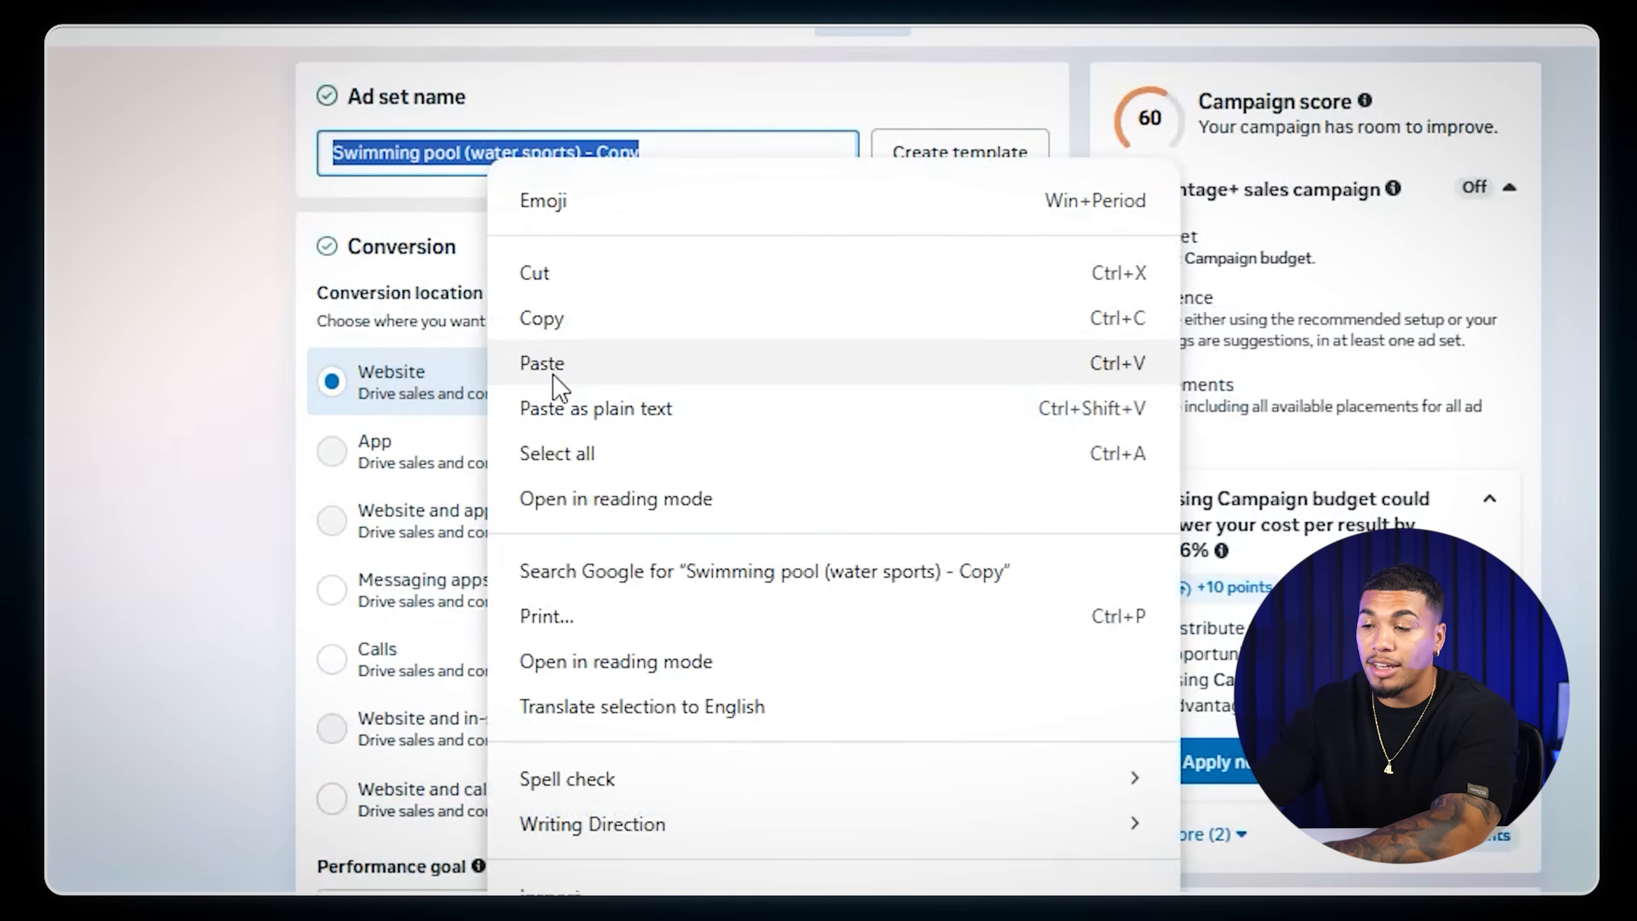
pyautogui.click(544, 364)
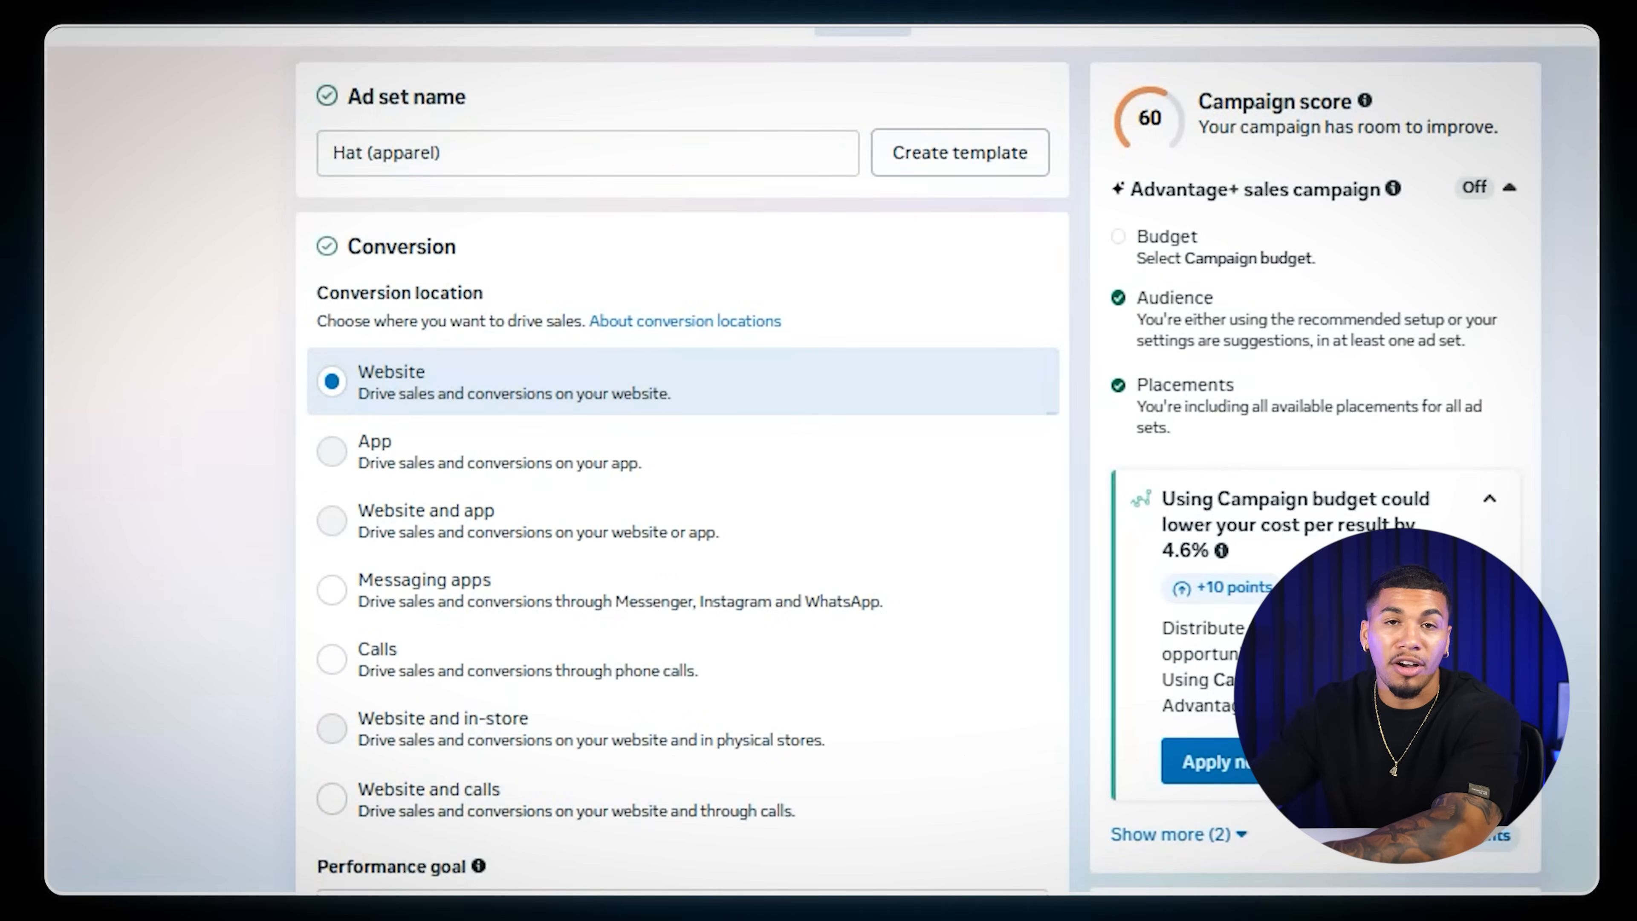